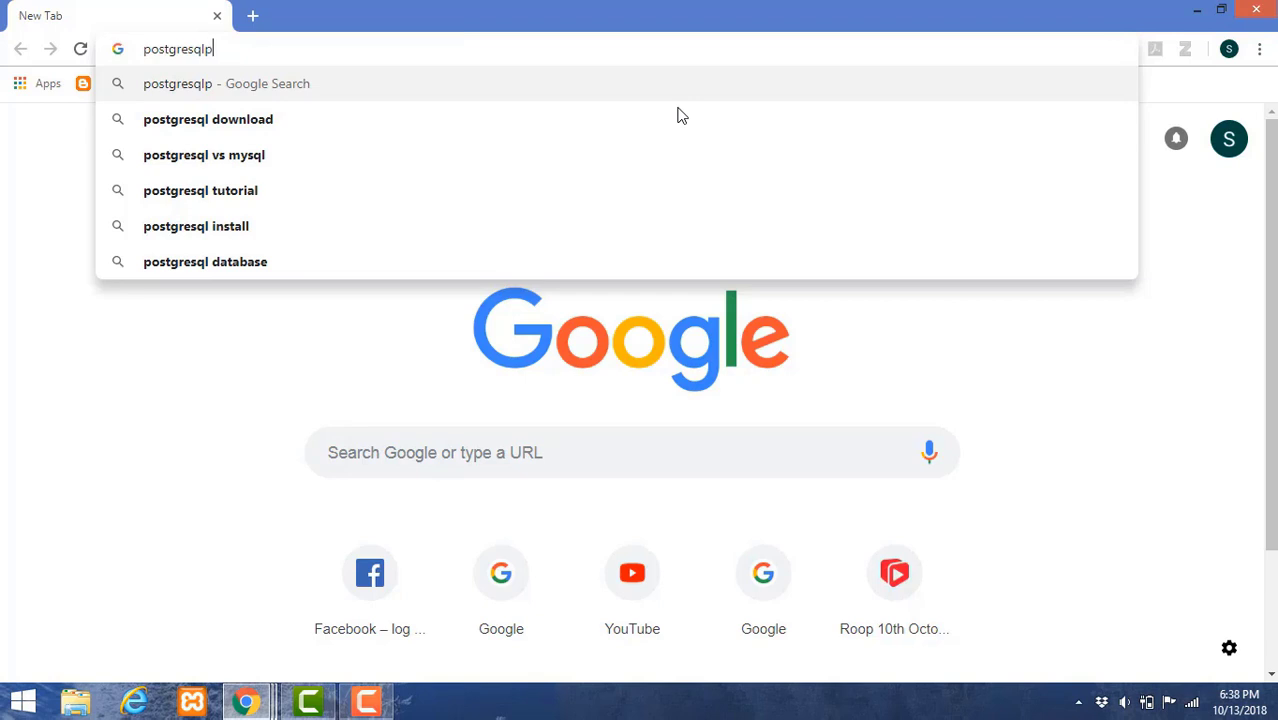
- Search Google for 'postgresql download'
type("download")
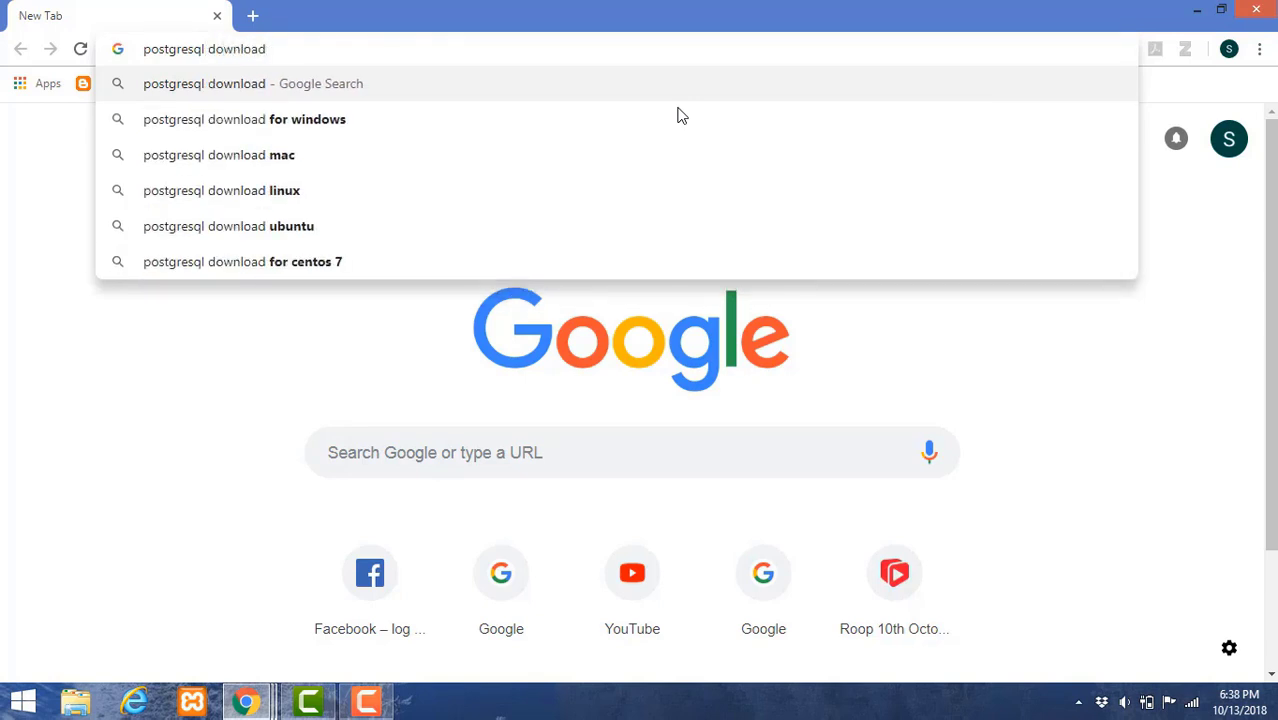
key("Return")
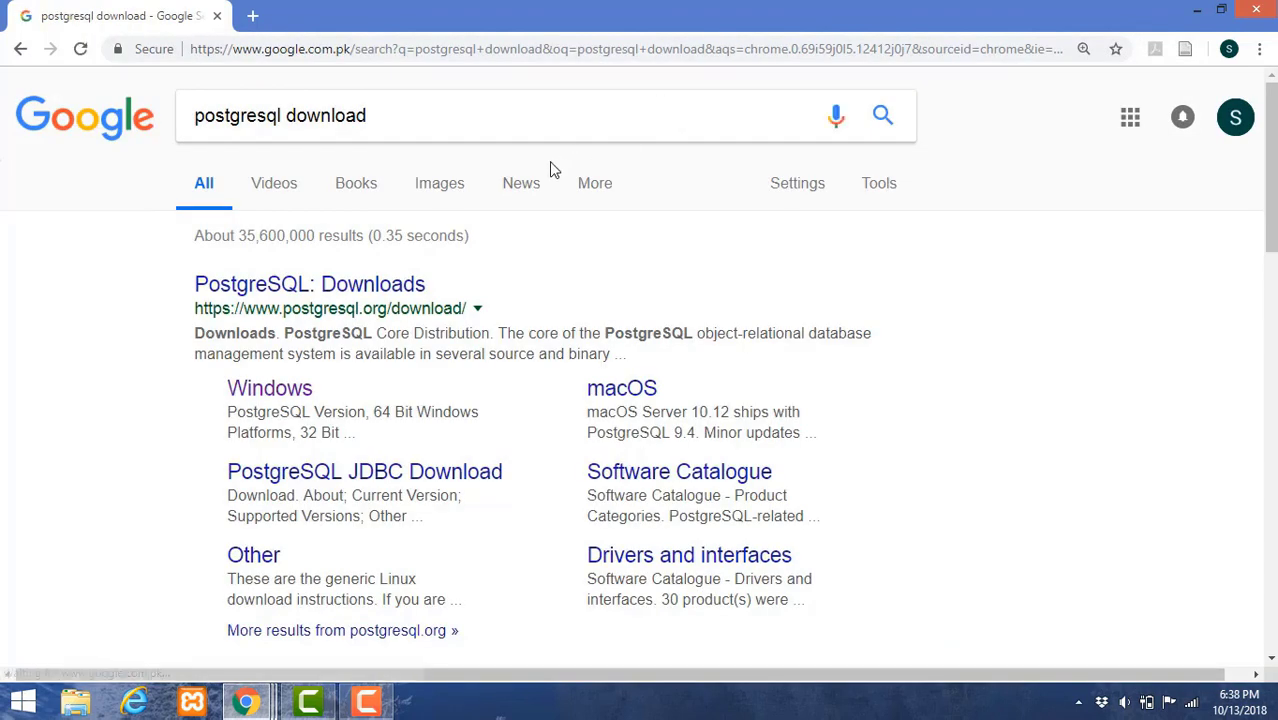
- Open the PostgreSQL Downloads result and follow the Windows binary packages link
left_click(307, 287)
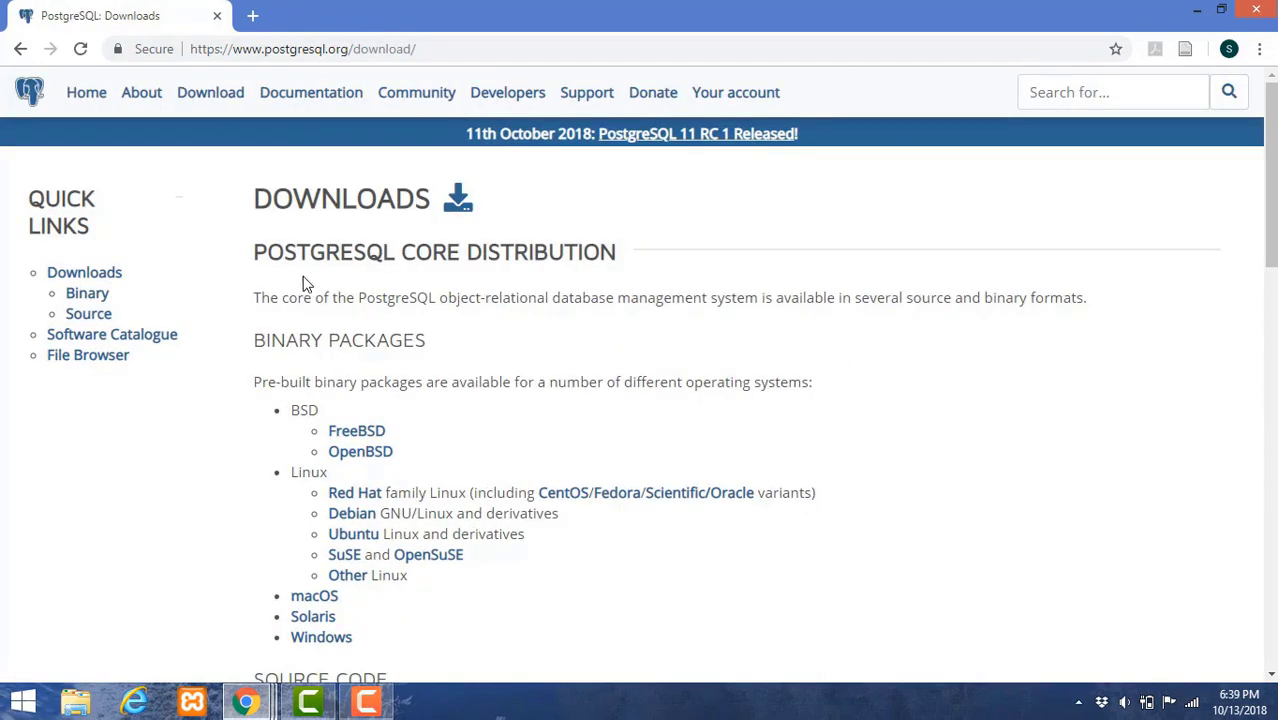
mouse_move(1273, 185)
left_mouse_down()
mouse_move(1274, 330)
mouse_move(1274, 201)
left_mouse_up()
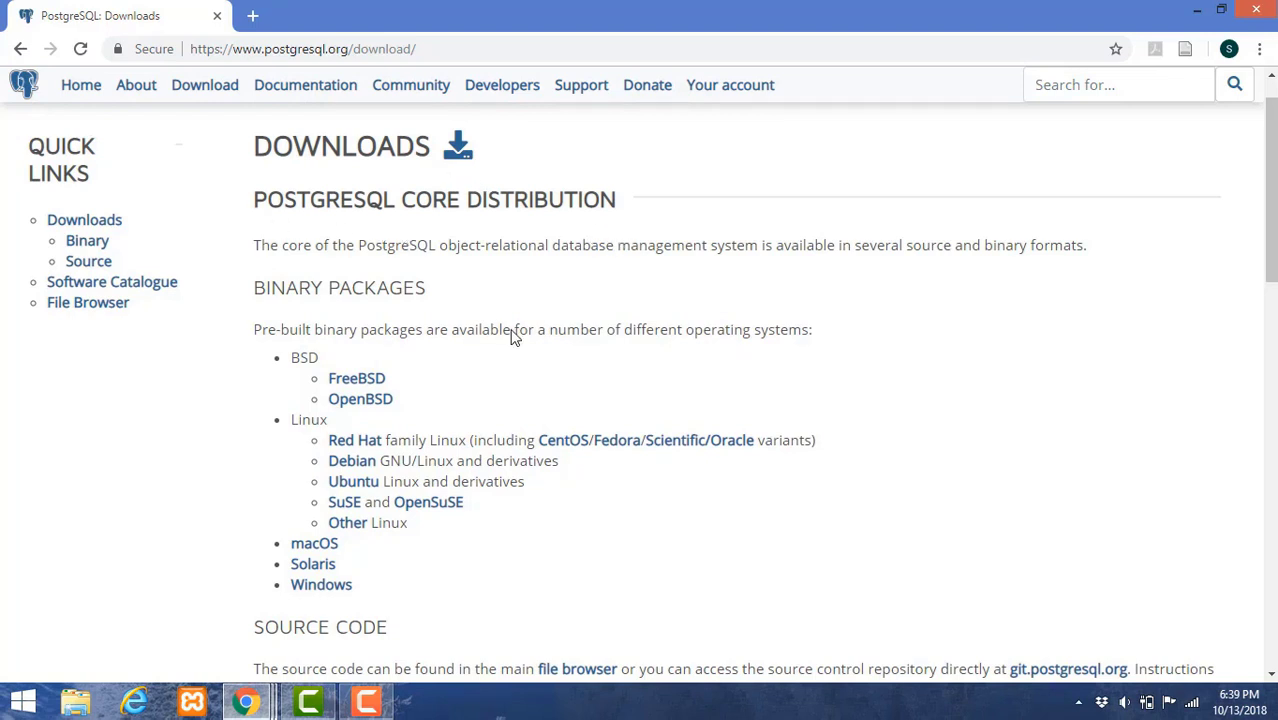
left_click(321, 585)
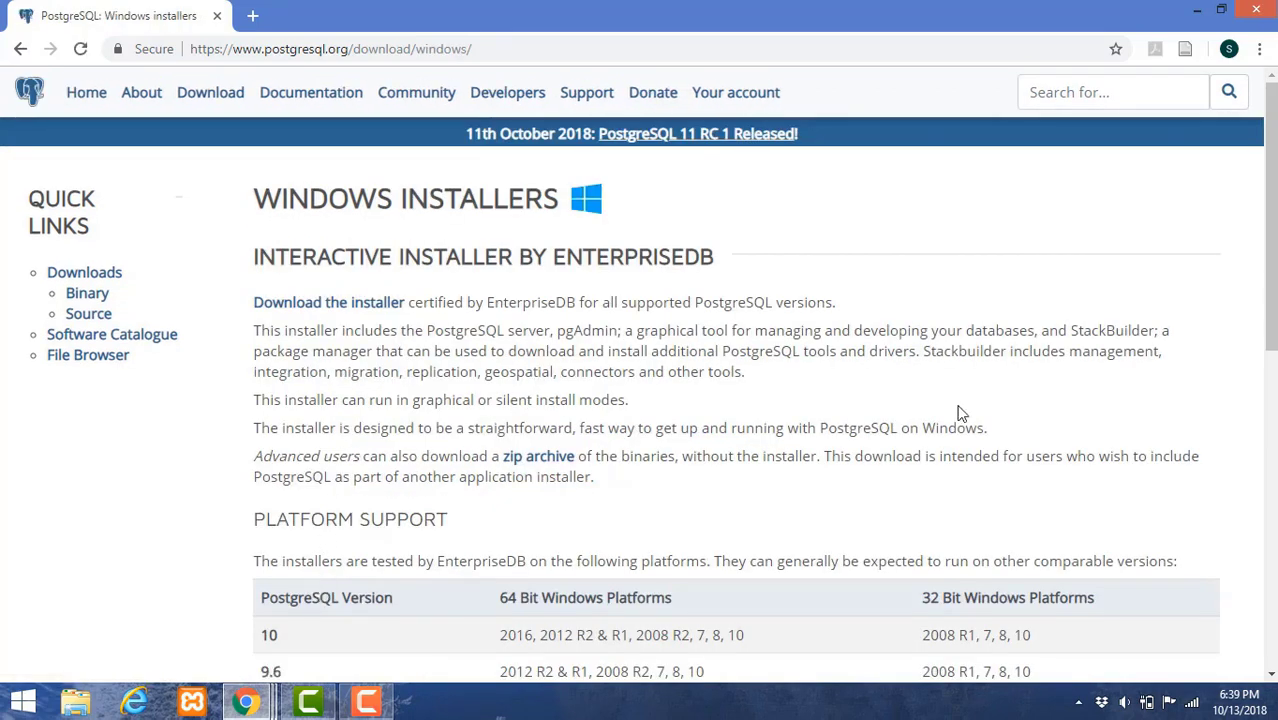
- Check the Platform Support table's version and 64/32-bit Windows columns, then scroll back up
left_click_drag(1269, 248, 1270, 400)
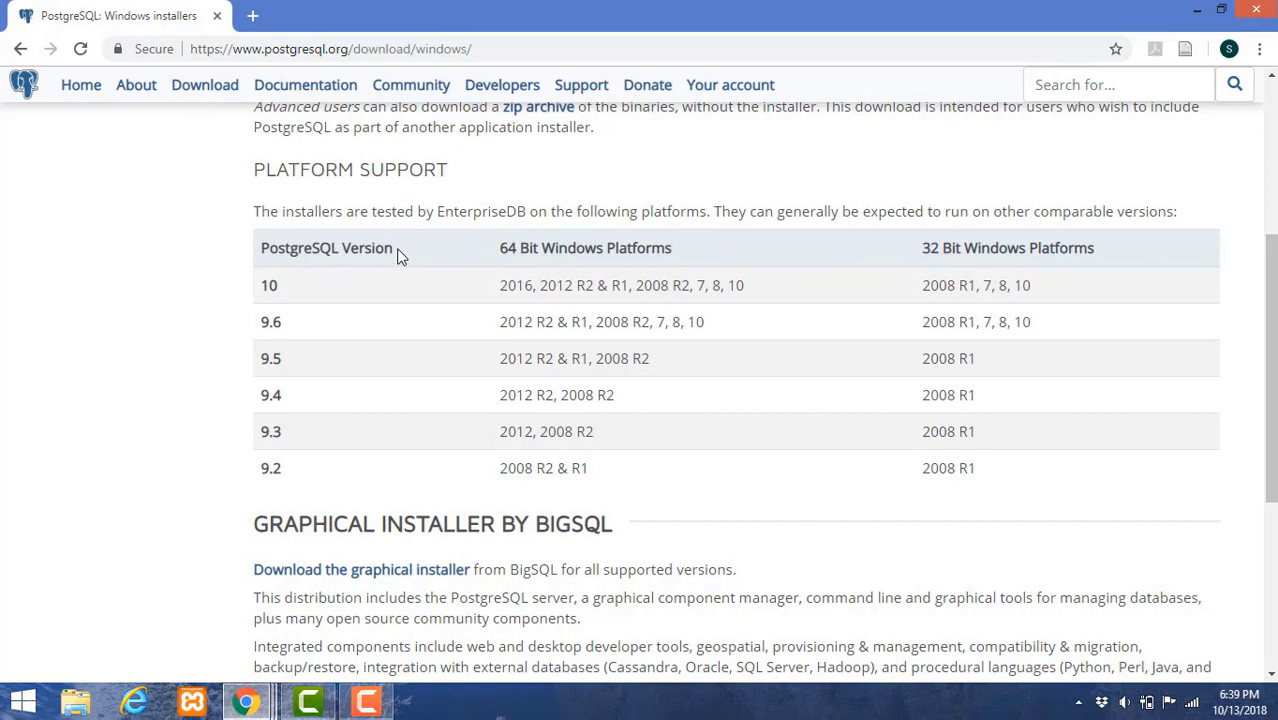
left_click_drag(397, 252, 262, 266)
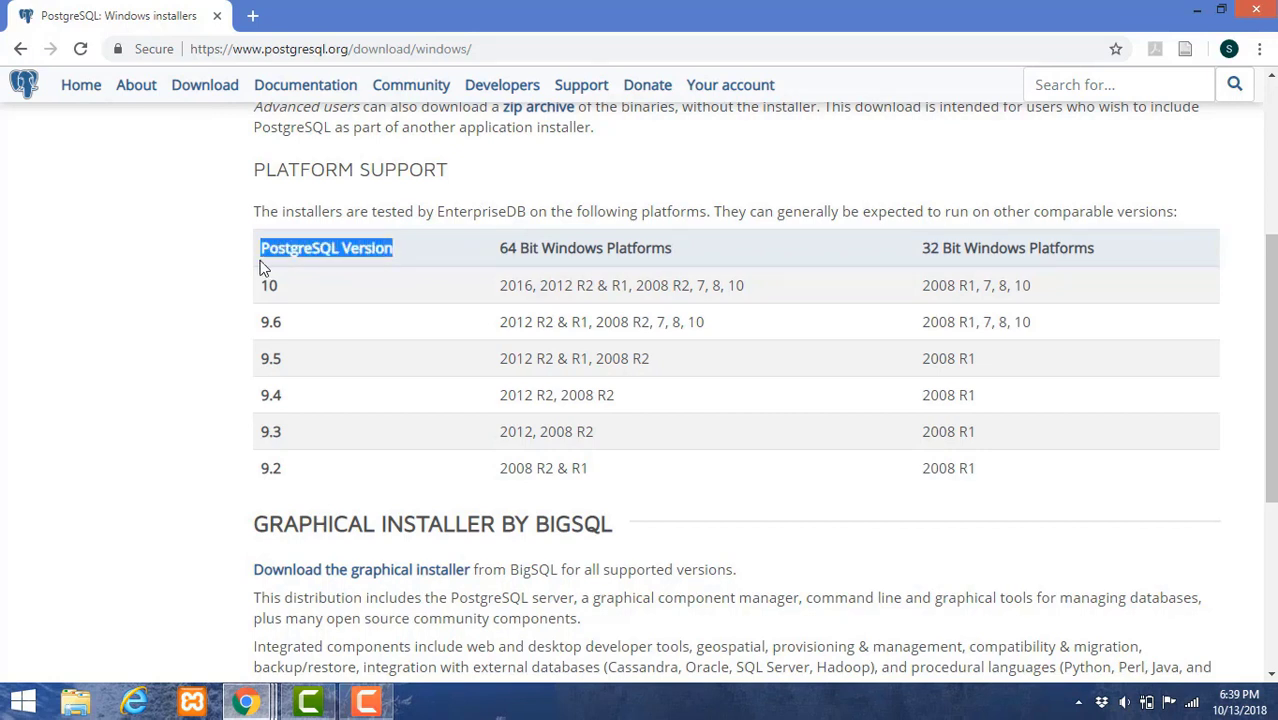
left_click(216, 285)
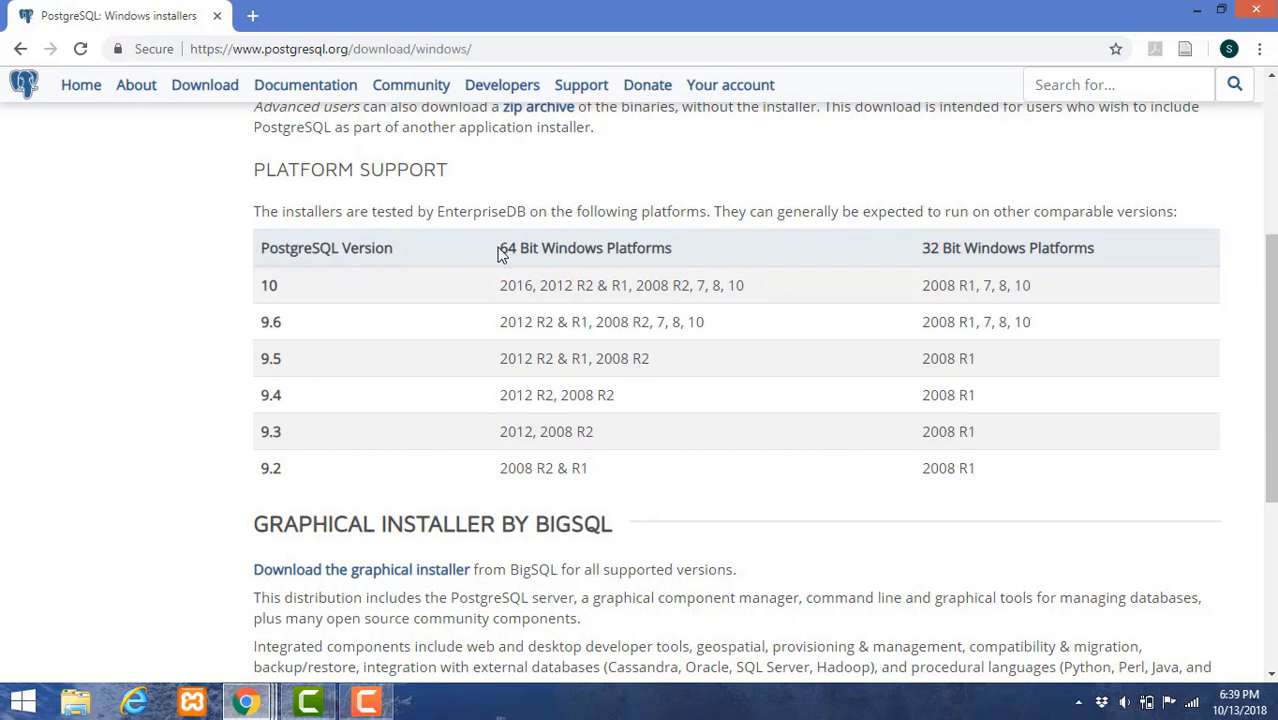
left_click_drag(500, 252, 686, 240)
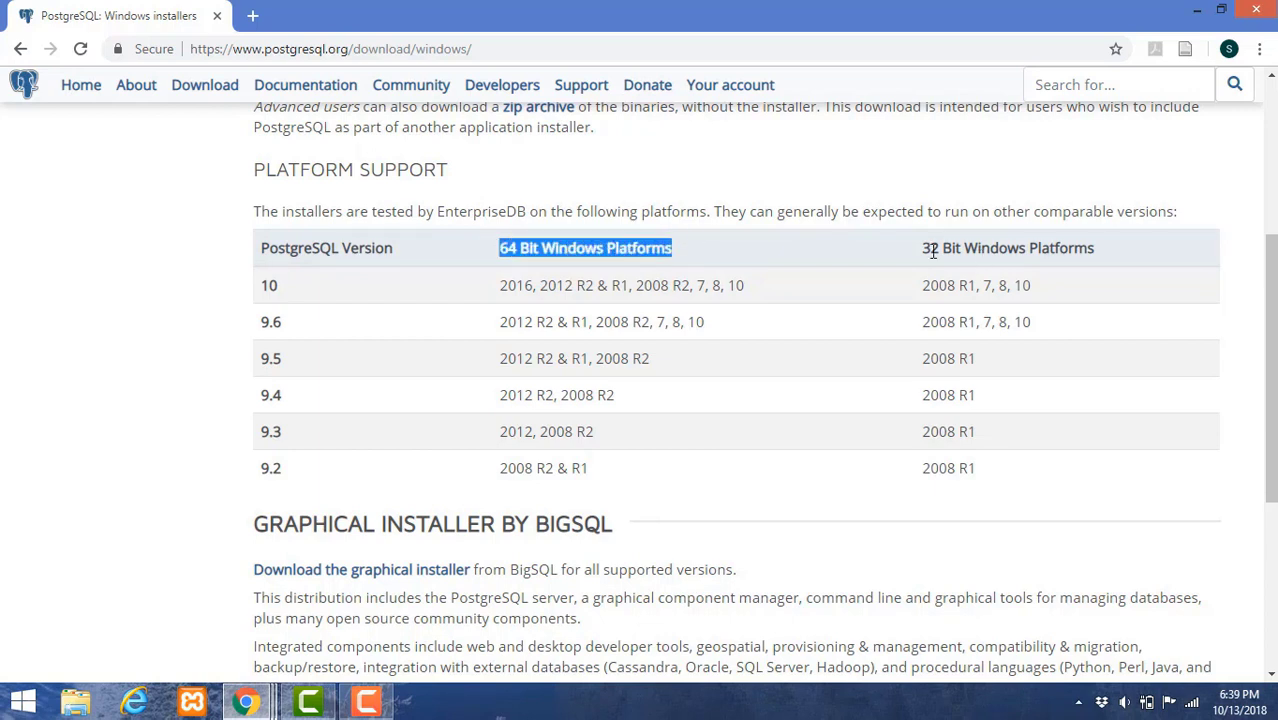
left_click_drag(916, 248, 1100, 252)
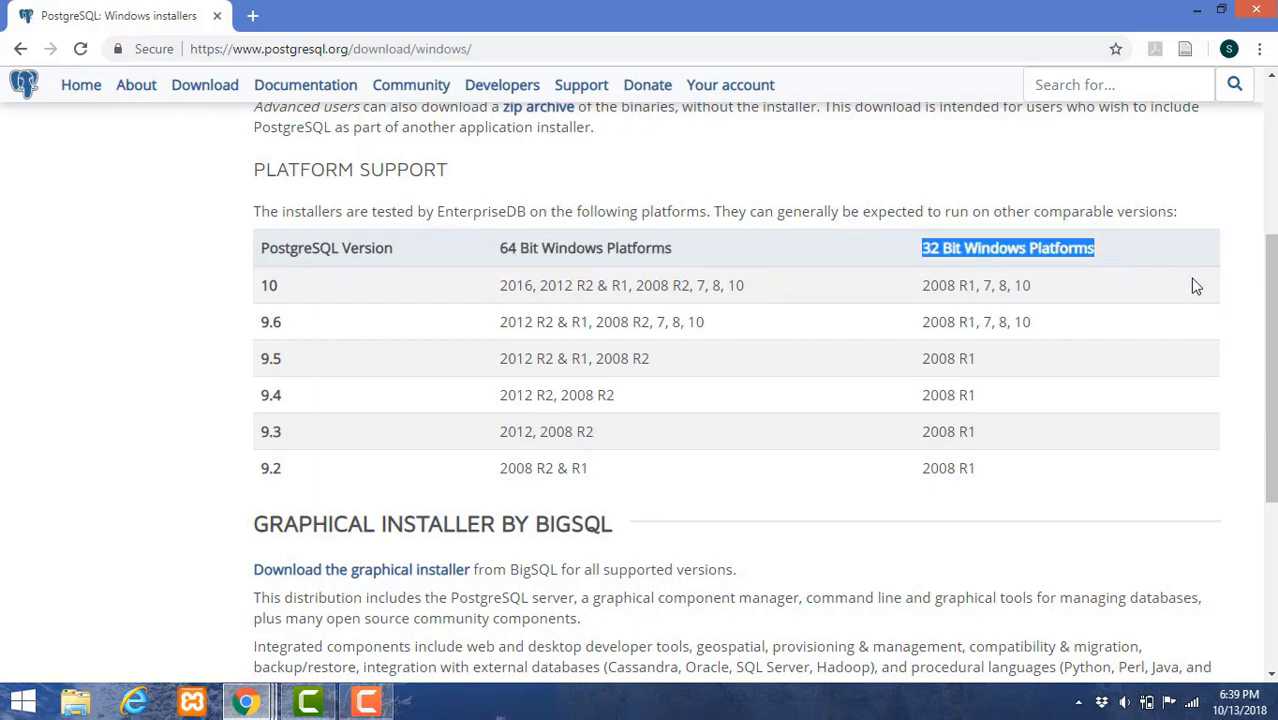
left_click(1252, 296)
left_click_drag(1271, 302, 1271, 148)
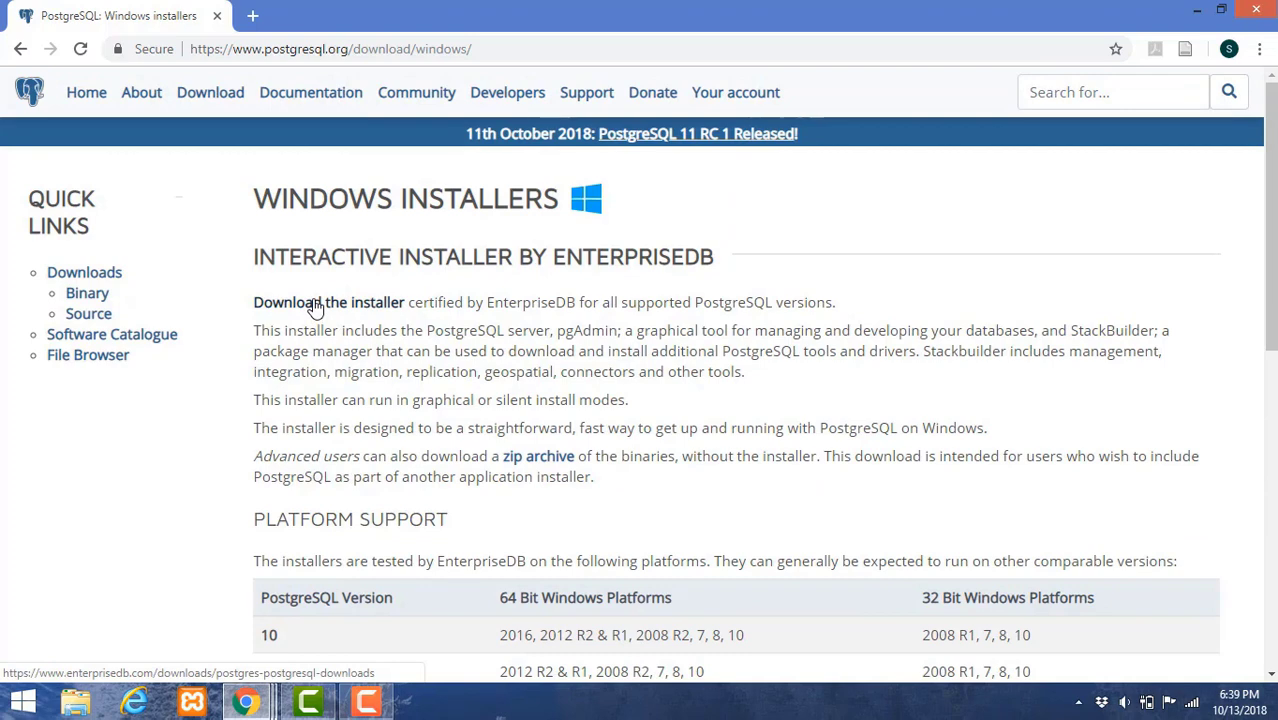
- Download the PostgreSQL 10.5 Windows x86-64 installer from EnterpriseDB into the softwares folder
left_click(314, 305)
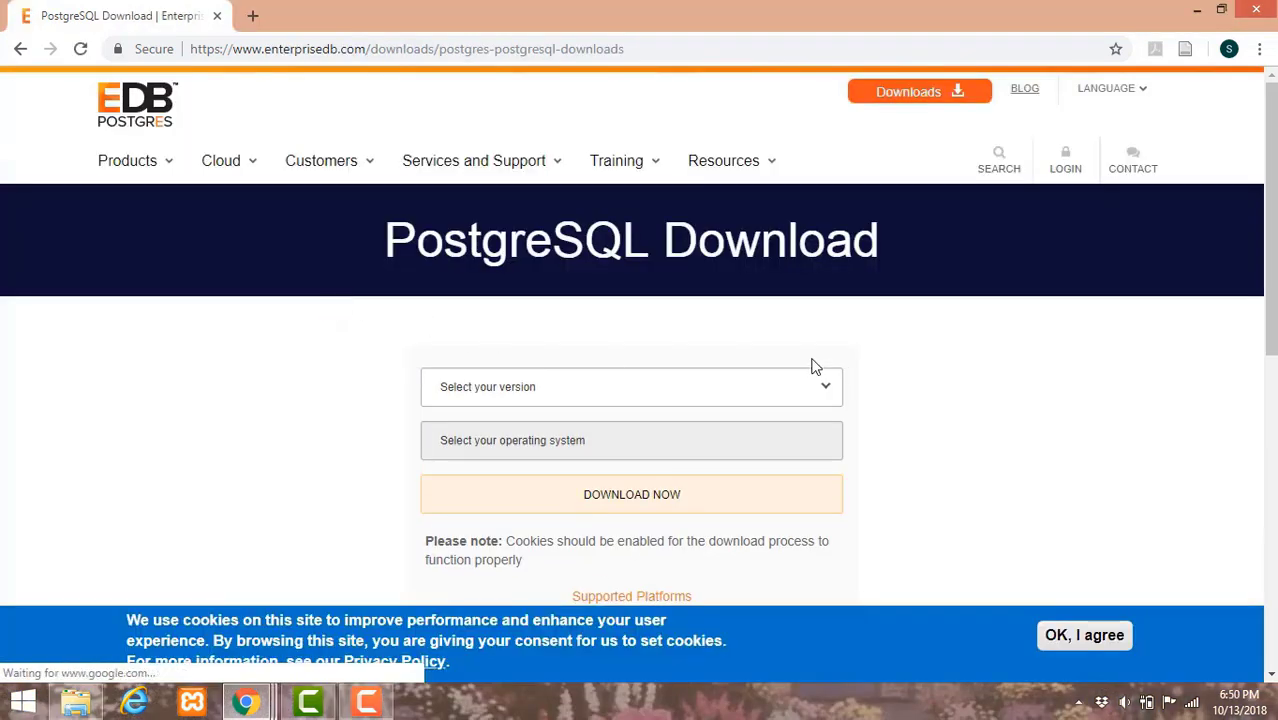
left_click(820, 399)
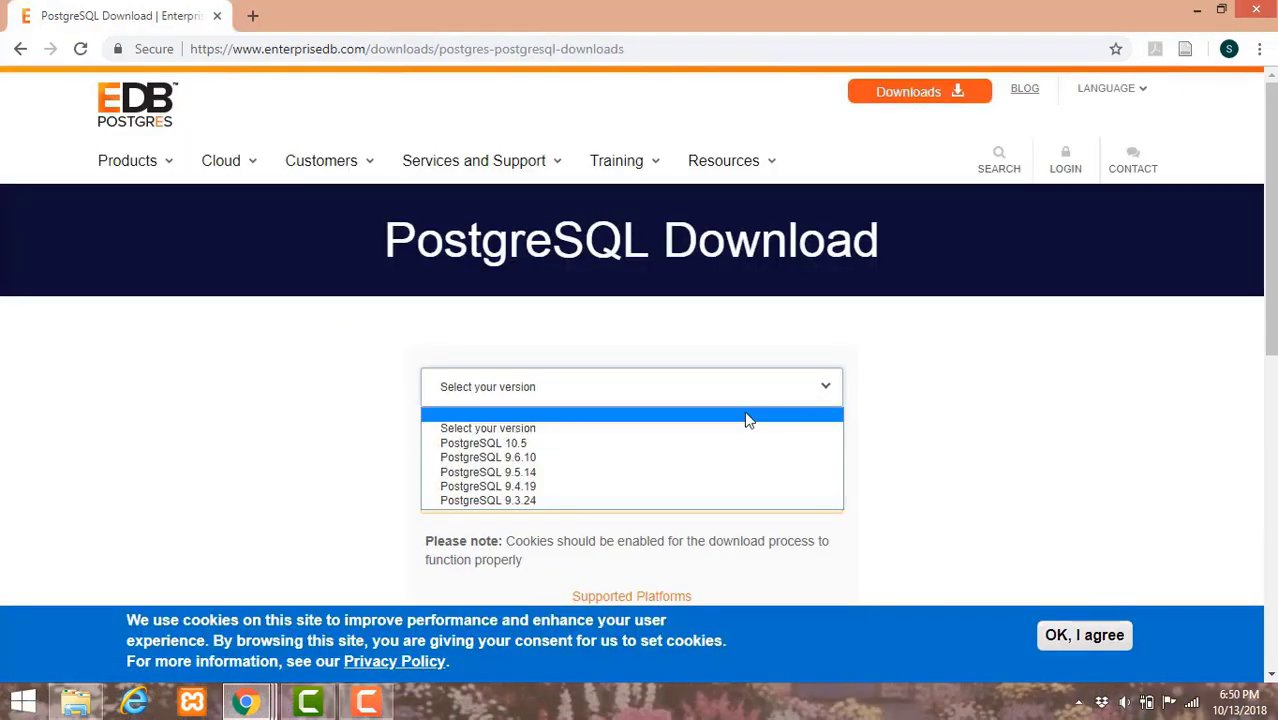
left_click(728, 446)
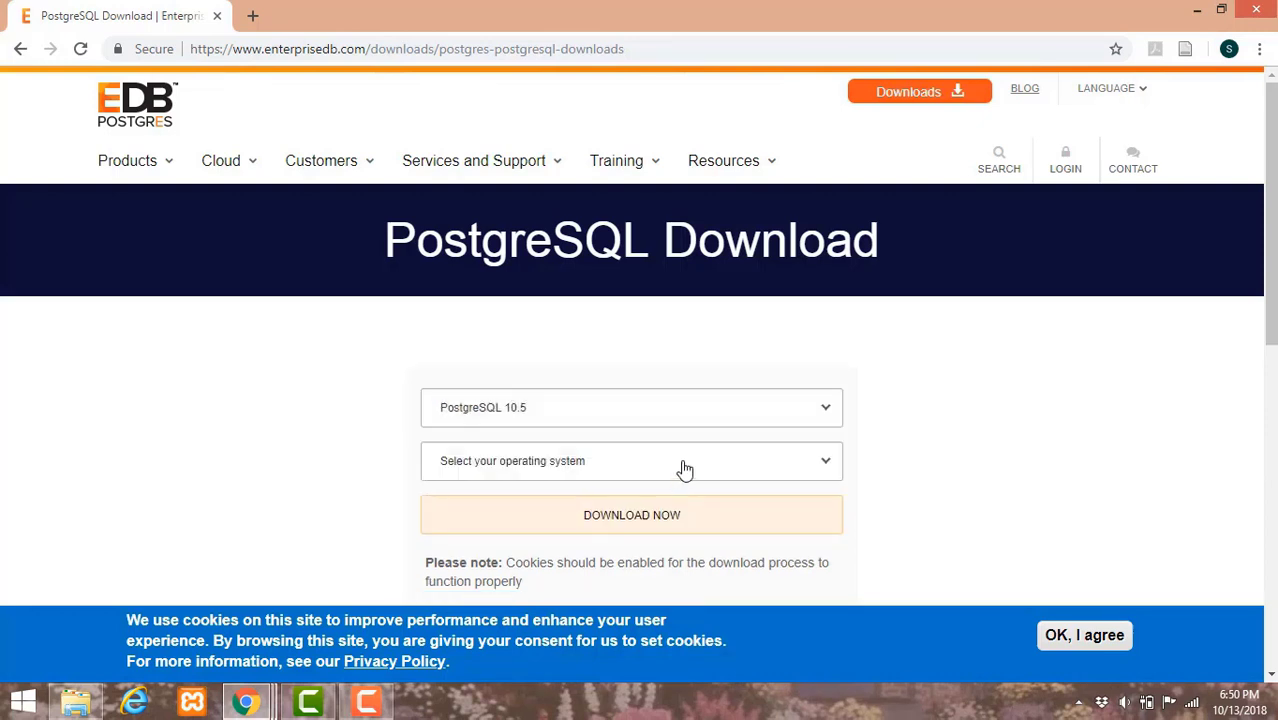
left_click(681, 465)
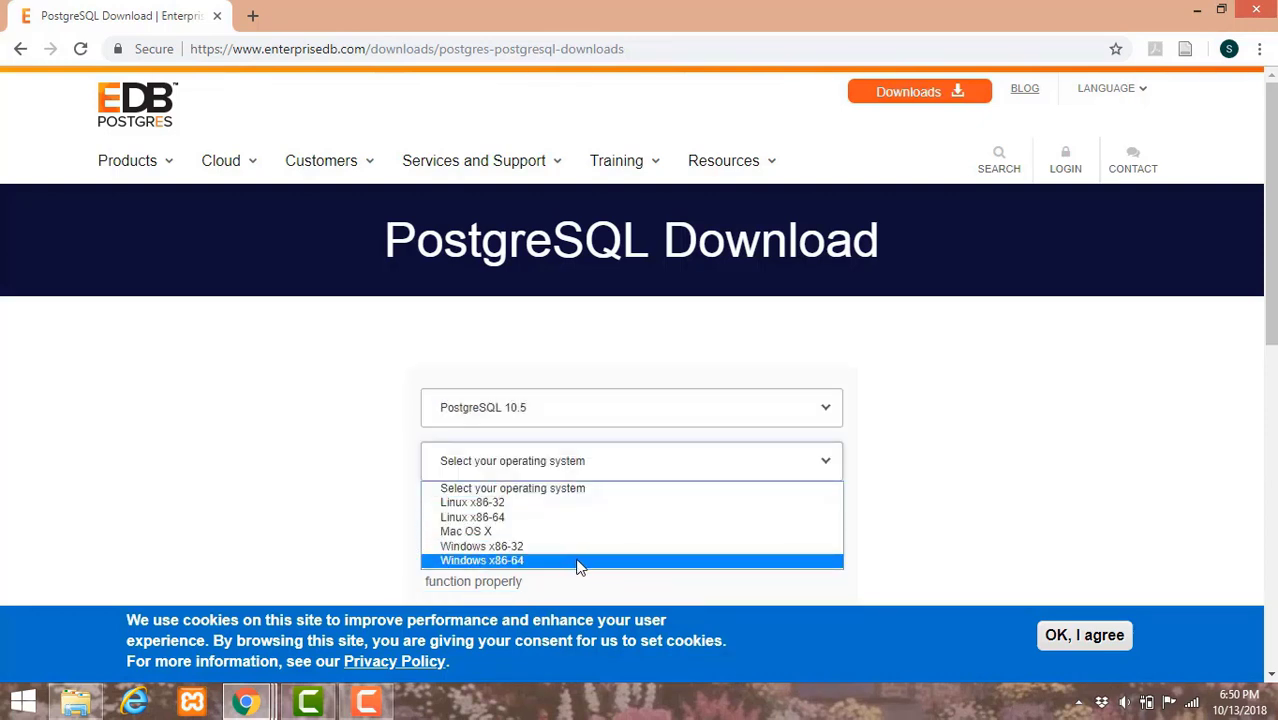
left_click(620, 561)
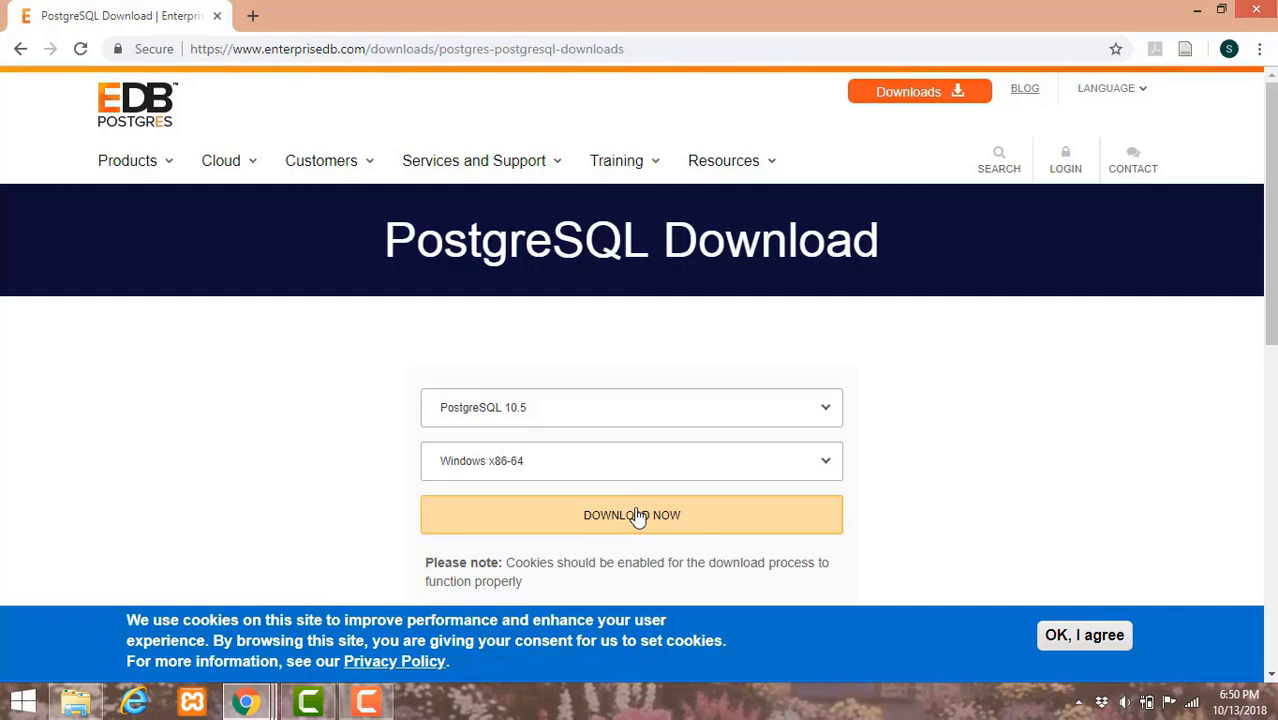
left_click(638, 517)
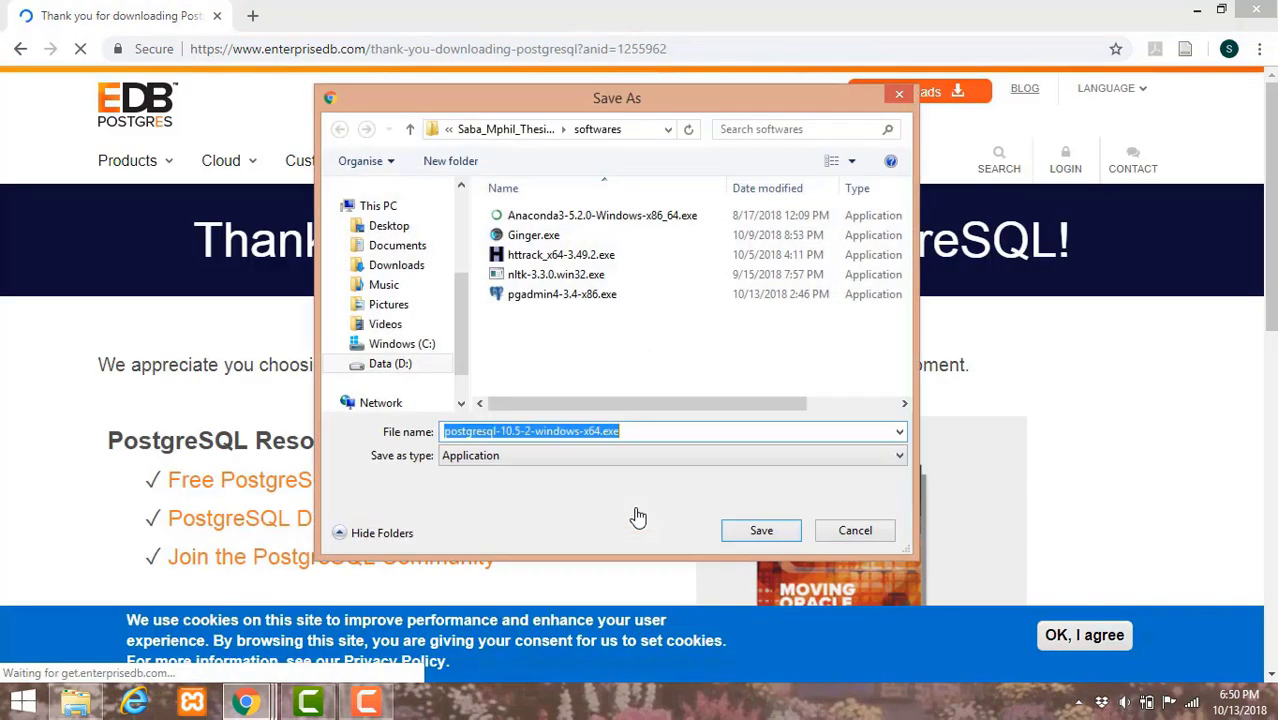
left_click(763, 532)
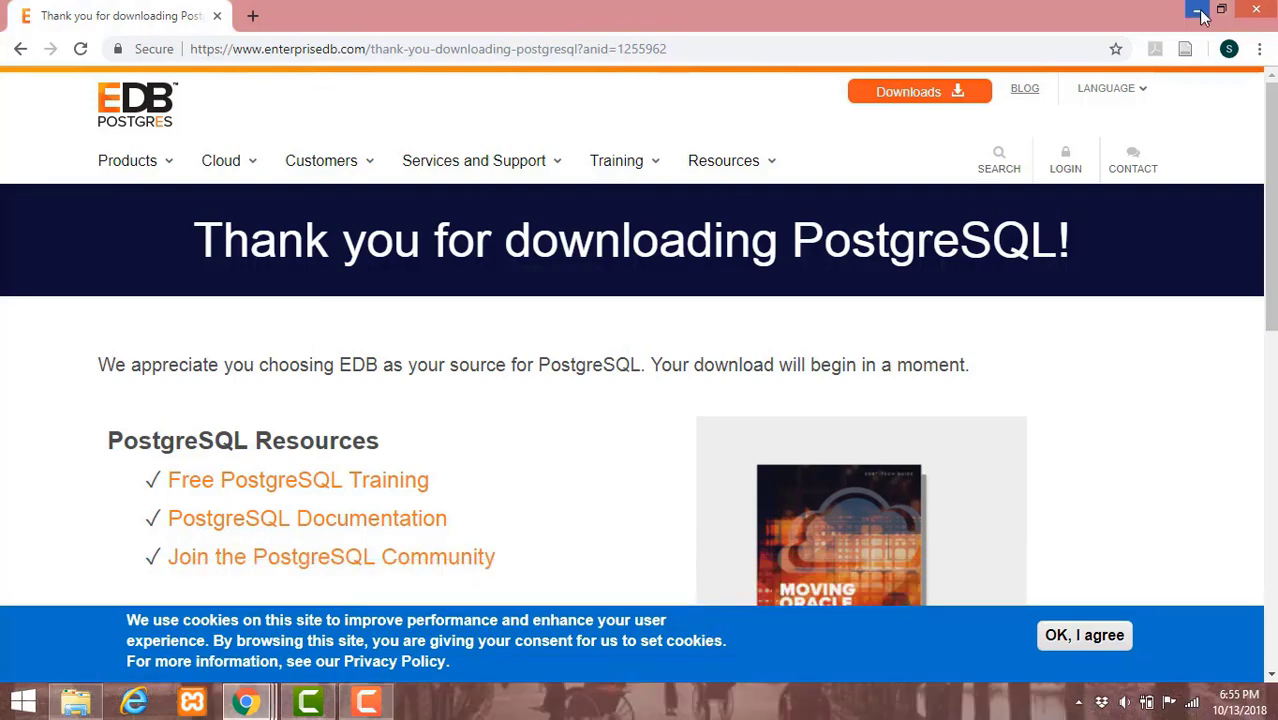
- Minimize Chrome and run postgresql-10.5-2-windows-x64.exe from D:\Softwares
left_click(1199, 12)
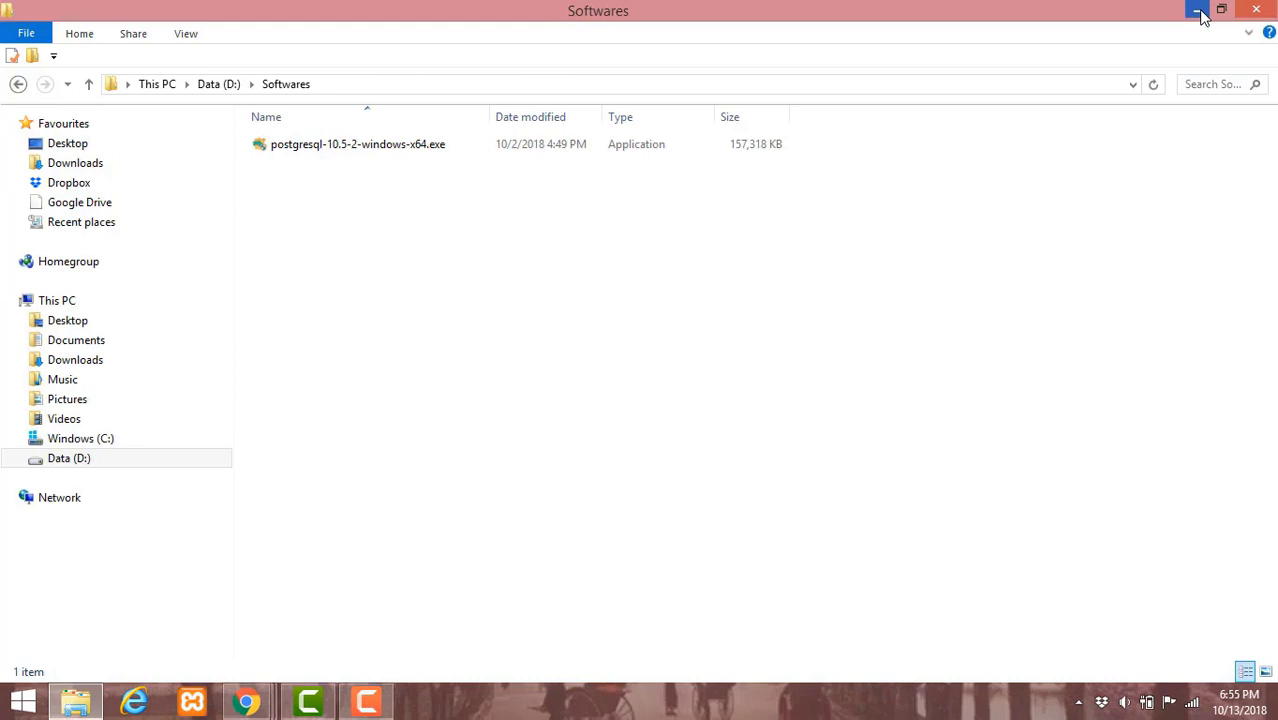
left_click(485, 150)
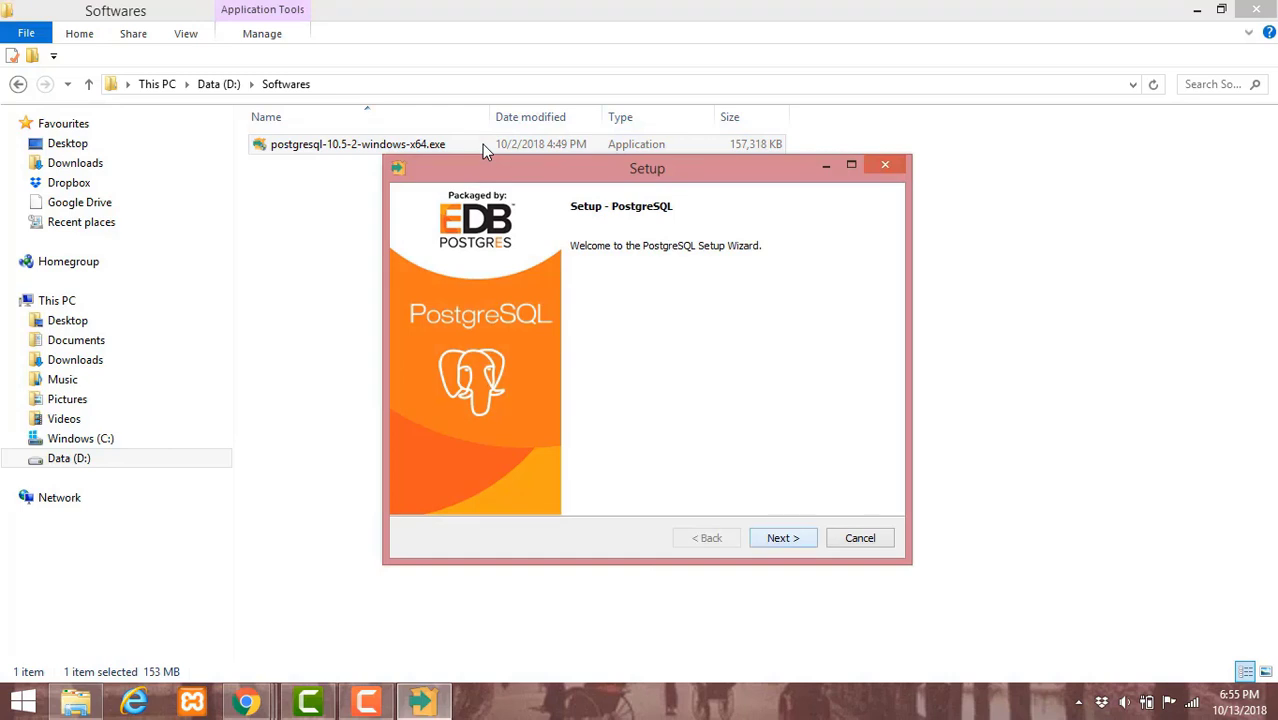
- Past the welcome page, change the install path from Program Files to D:\PostgreSQL\10
key("Return")
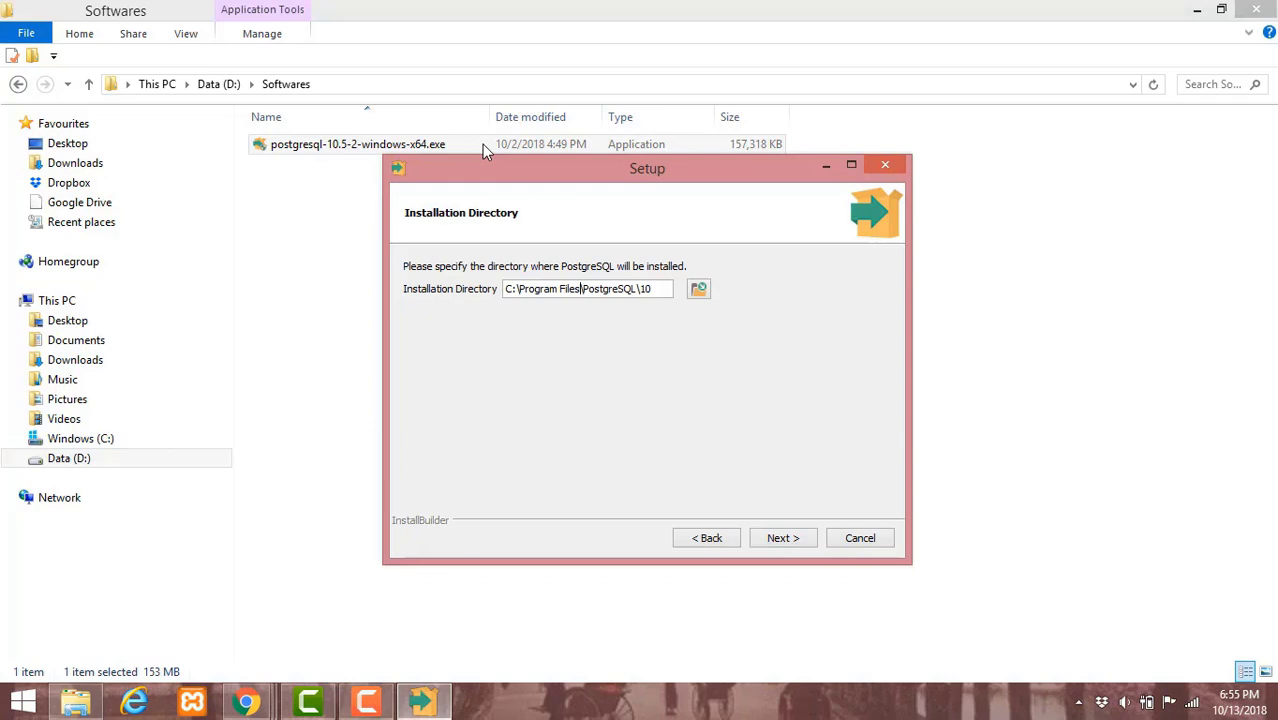
key("shift+Left")
key("shift+Left")
key("shift+Left")
key("shift+Left")
key("shift+Left")
key("shift+Left")
key("shift+Left")
key("shift+Left")
key("shift+Left")
key("shift+Left")
key("shift+Left")
key("shift+Left")
key("shift+Left")
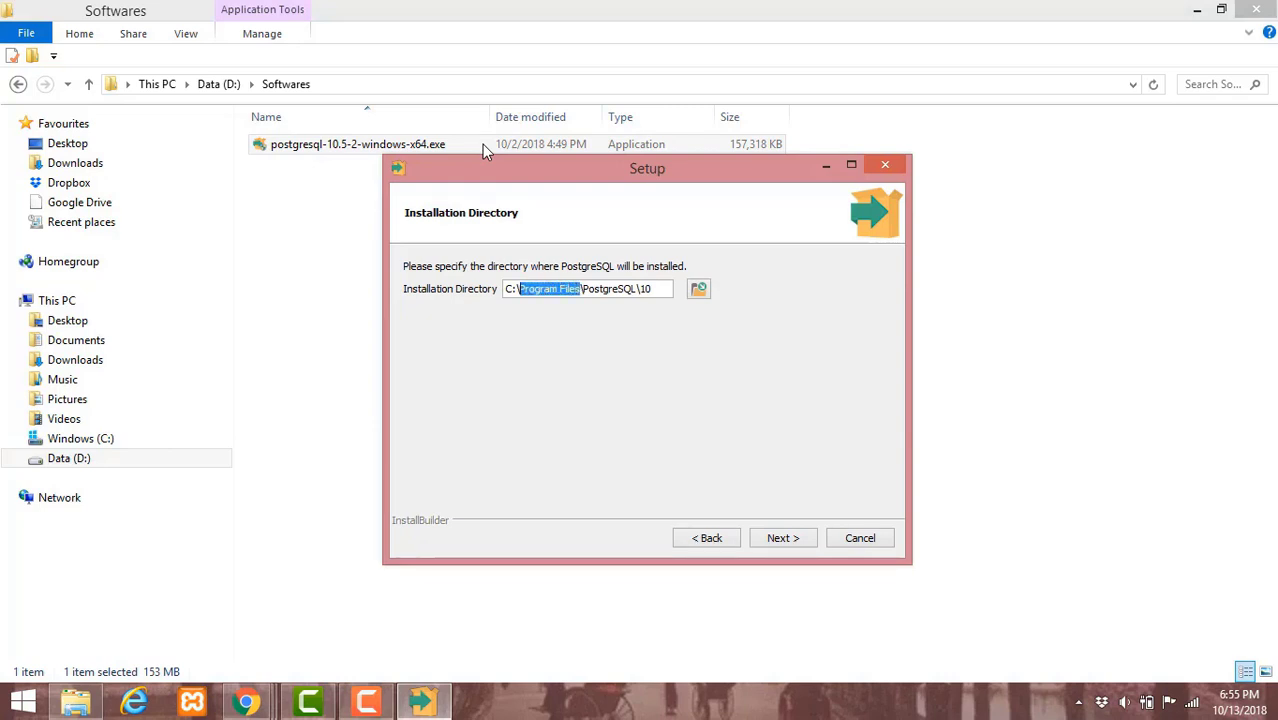
key("BackSpace")
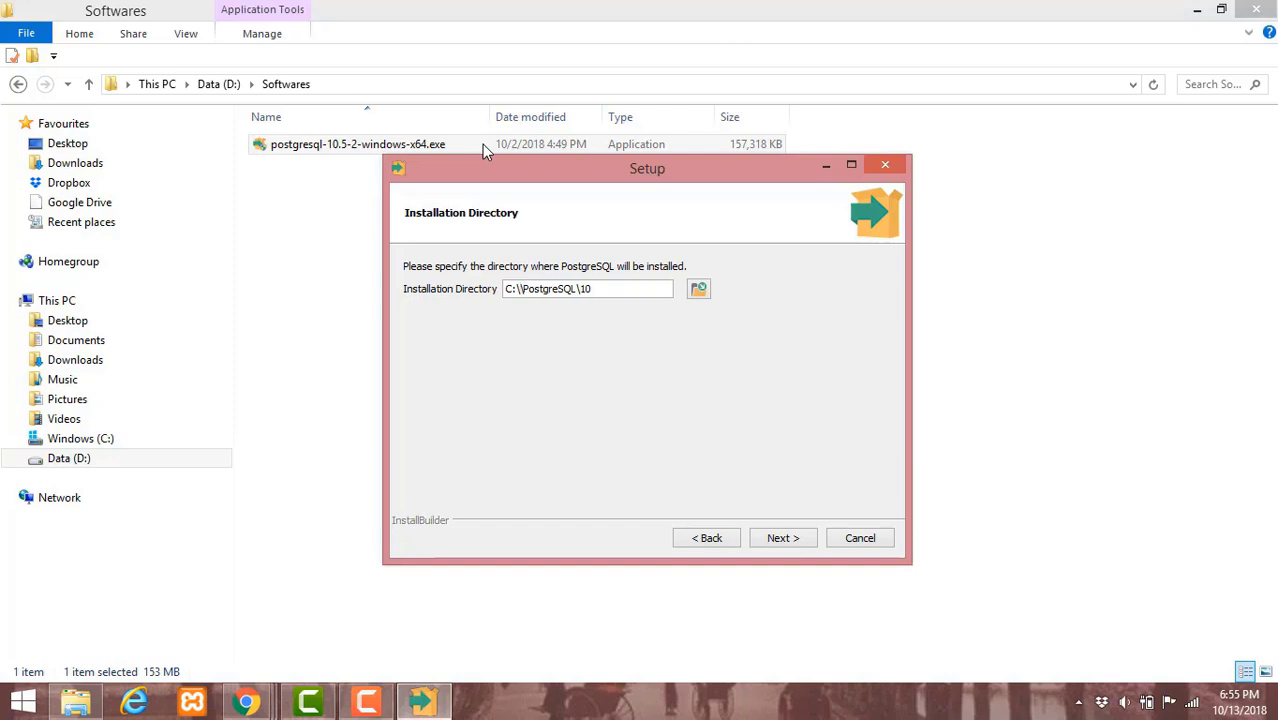
key("BackSpace")
key("BackSpace")
key("Caps_Lock")
type("D")
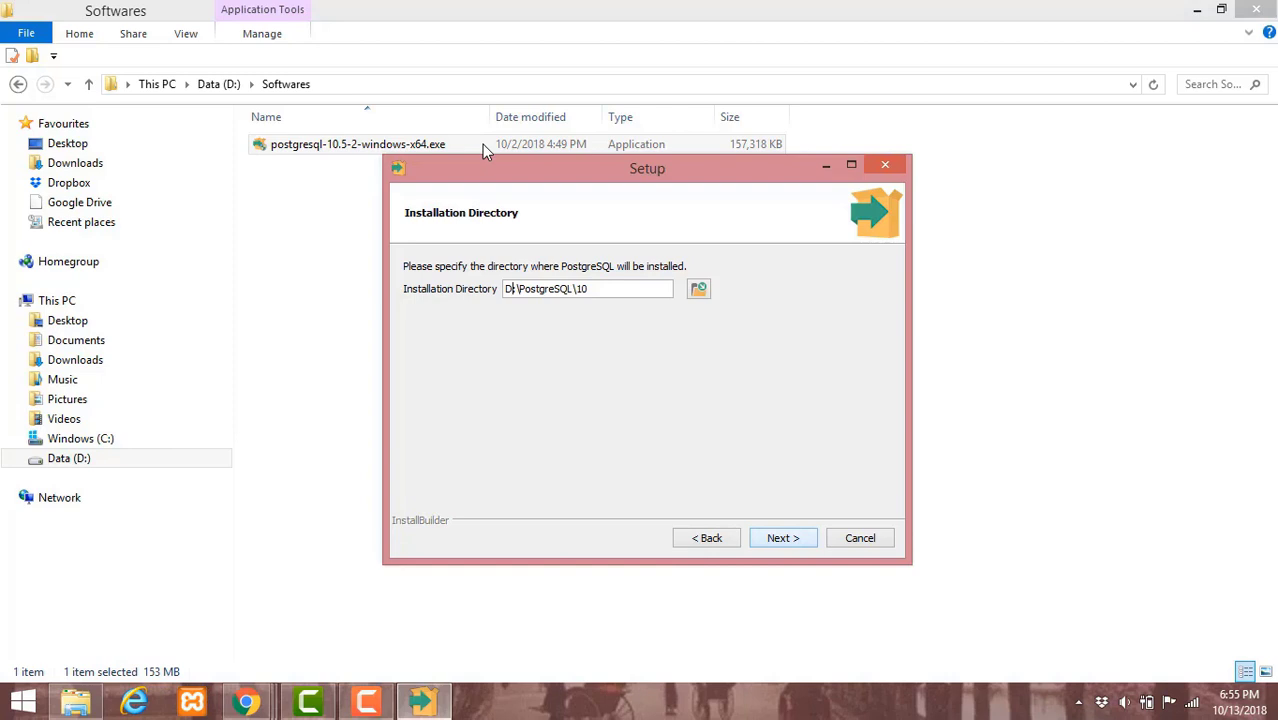
key("Return")
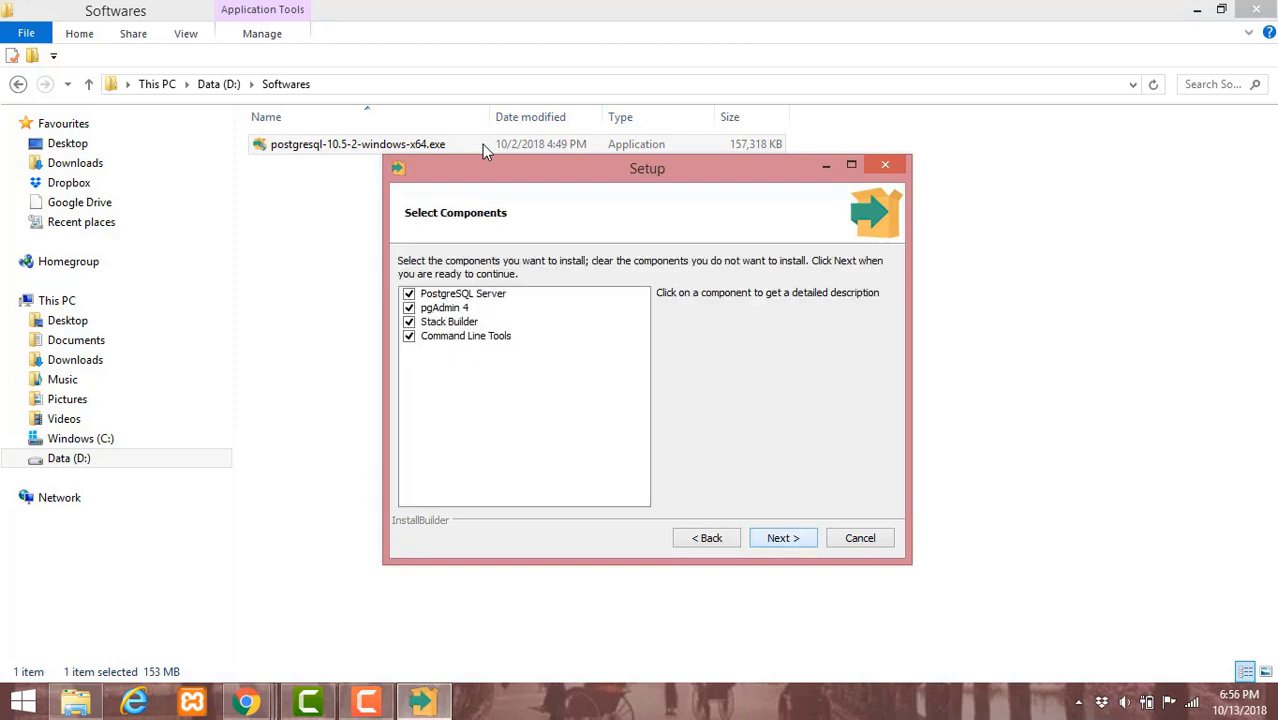
- Keep all components and the D:\PostgreSQL\10\data folder, and set the superuser password
key("Return")
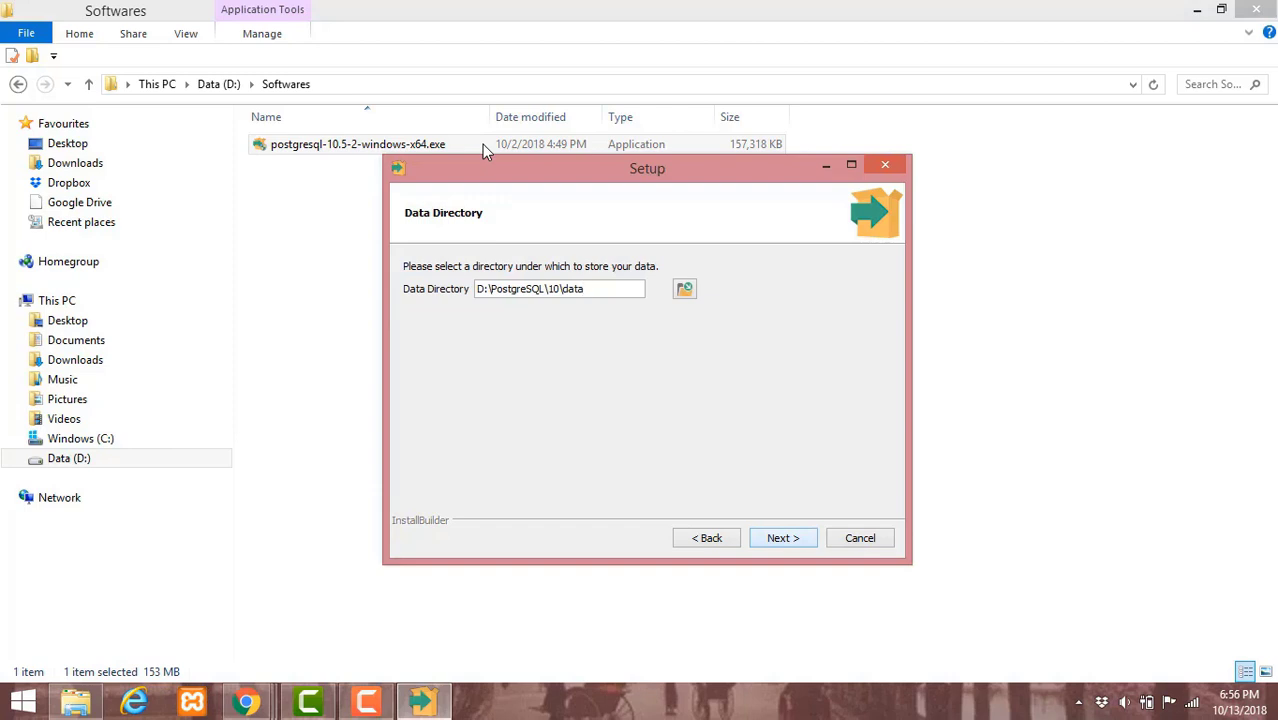
key("Return")
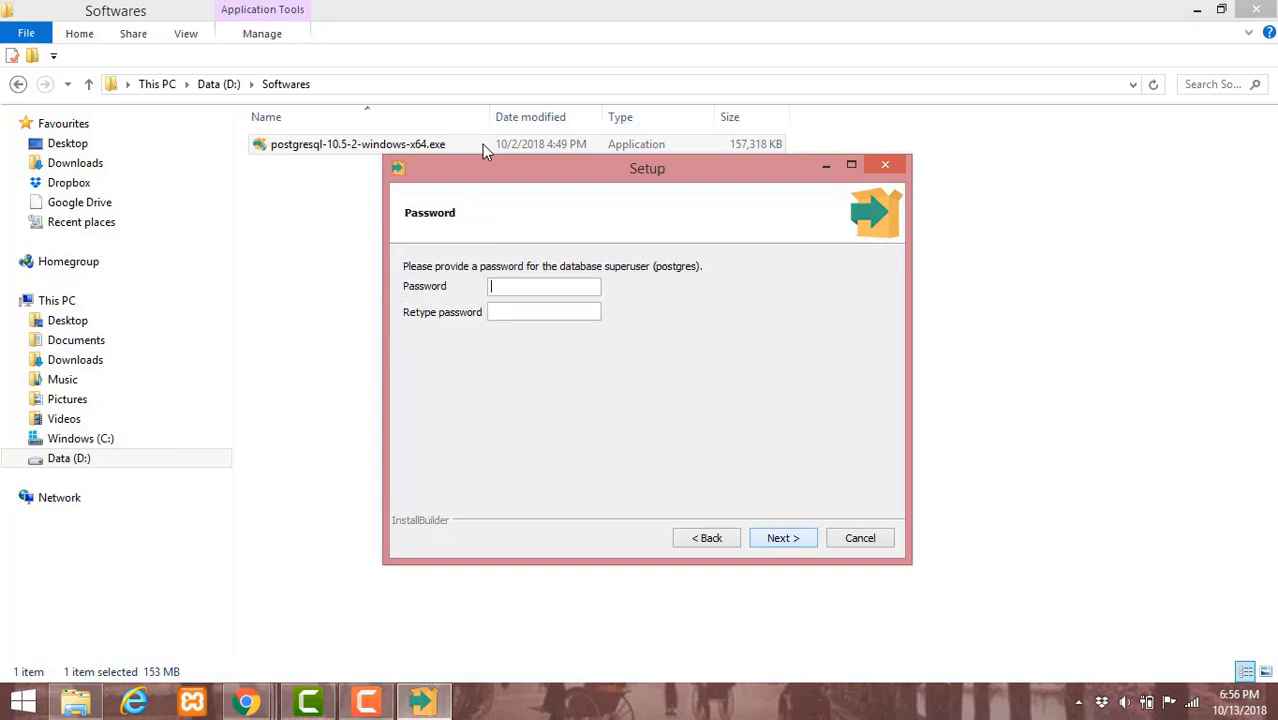
type("••••")
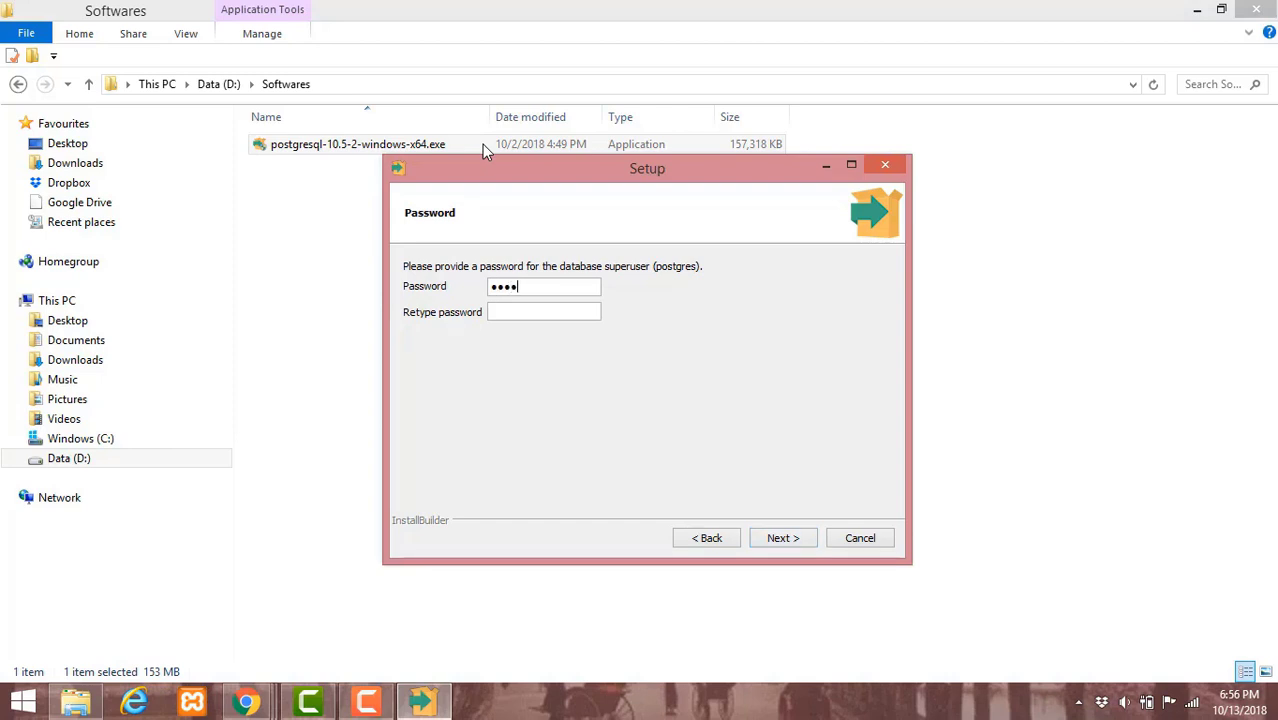
key("Tab")
type("••••")
key("Tab")
key("Return")
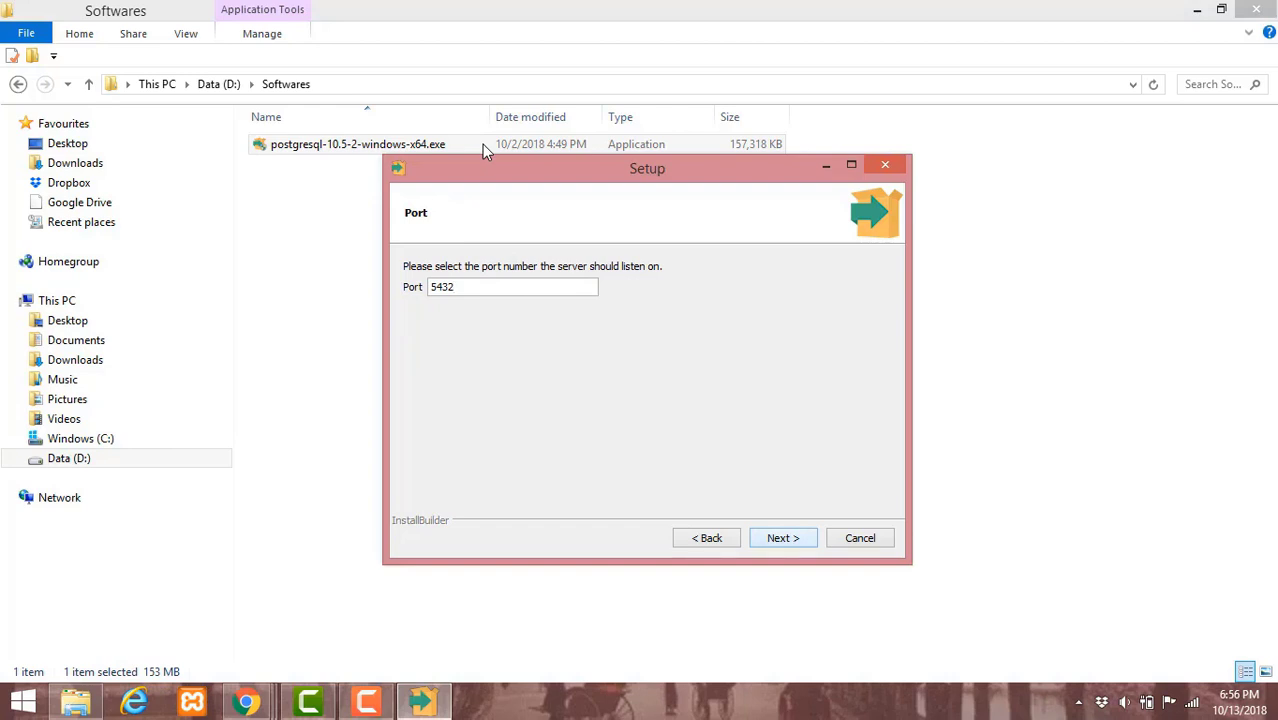
- Keep port 5432 and the default locale, and accept the pre-installation summary
key("Return")
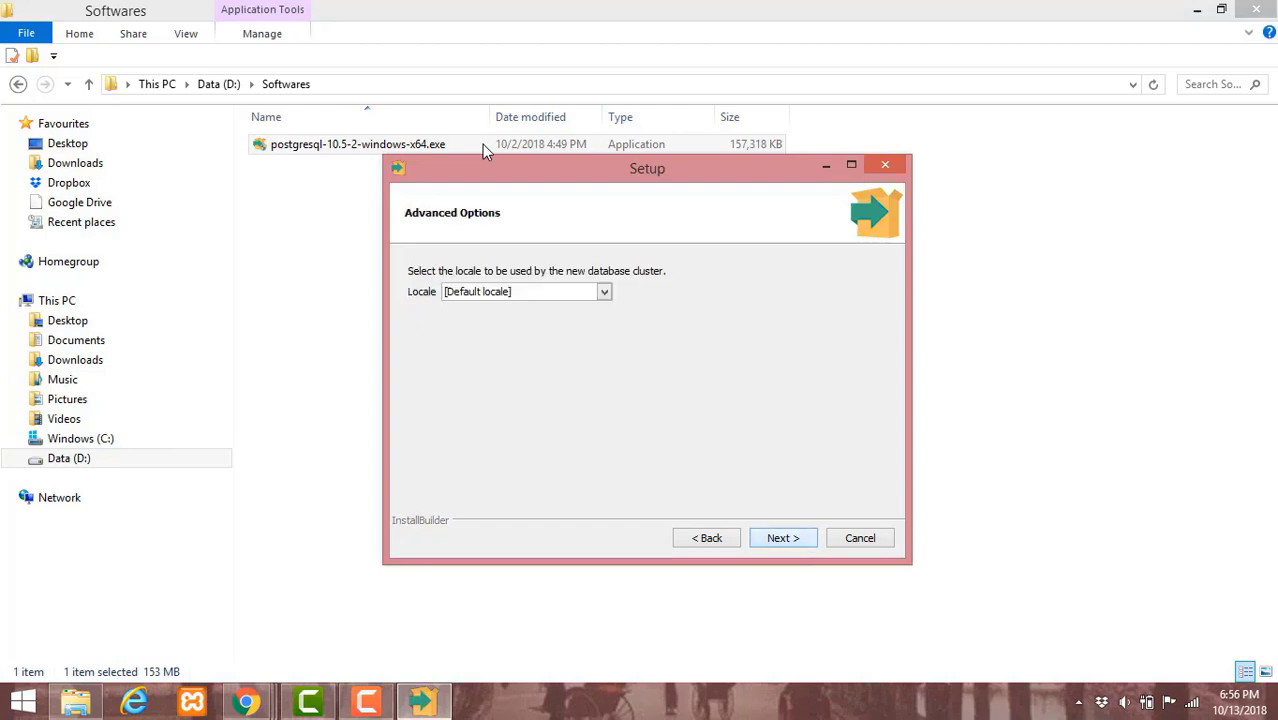
key("Return")
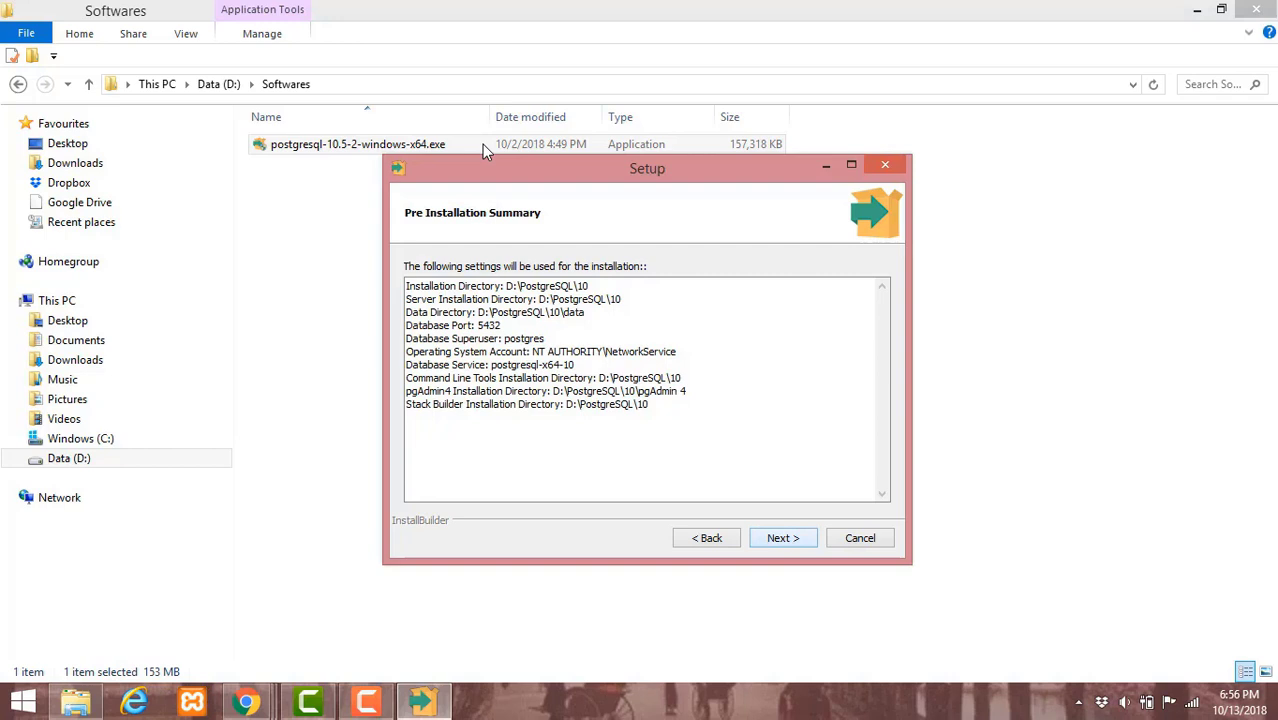
key("Return")
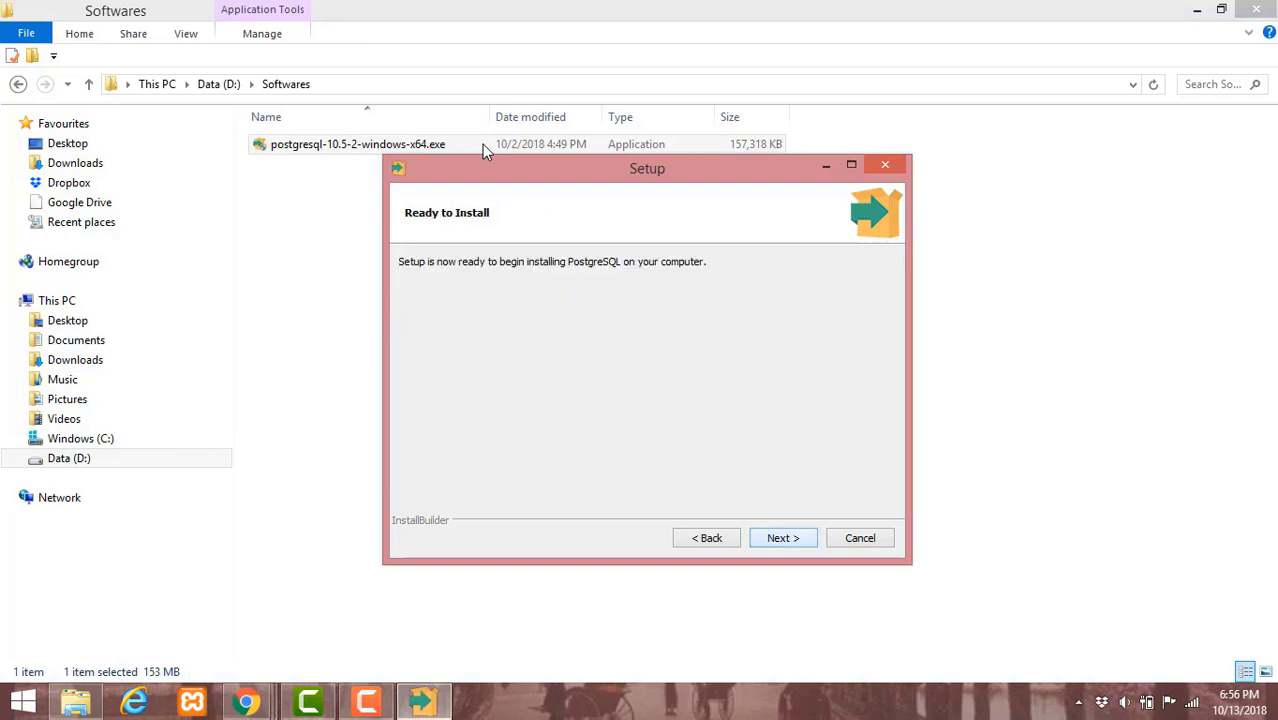
- Run the installation, dismiss the cluster initialisation warning, and finish the wizard
key("Return")
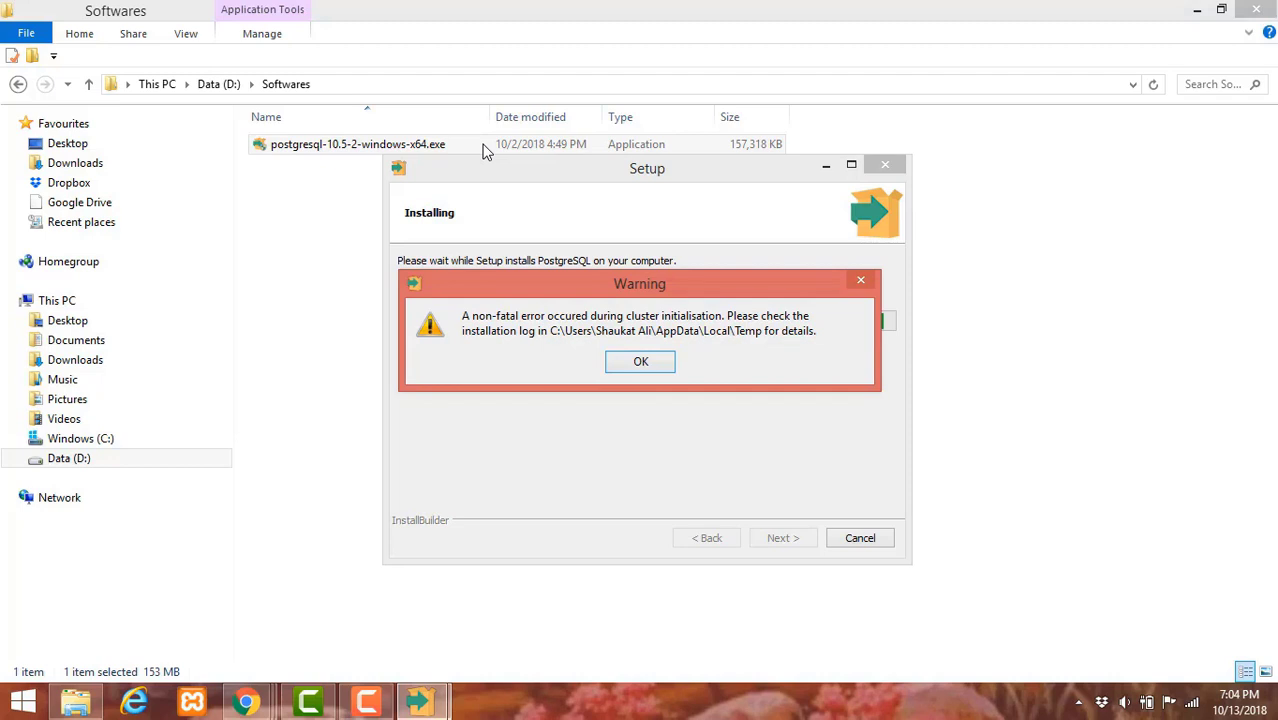
key("Return")
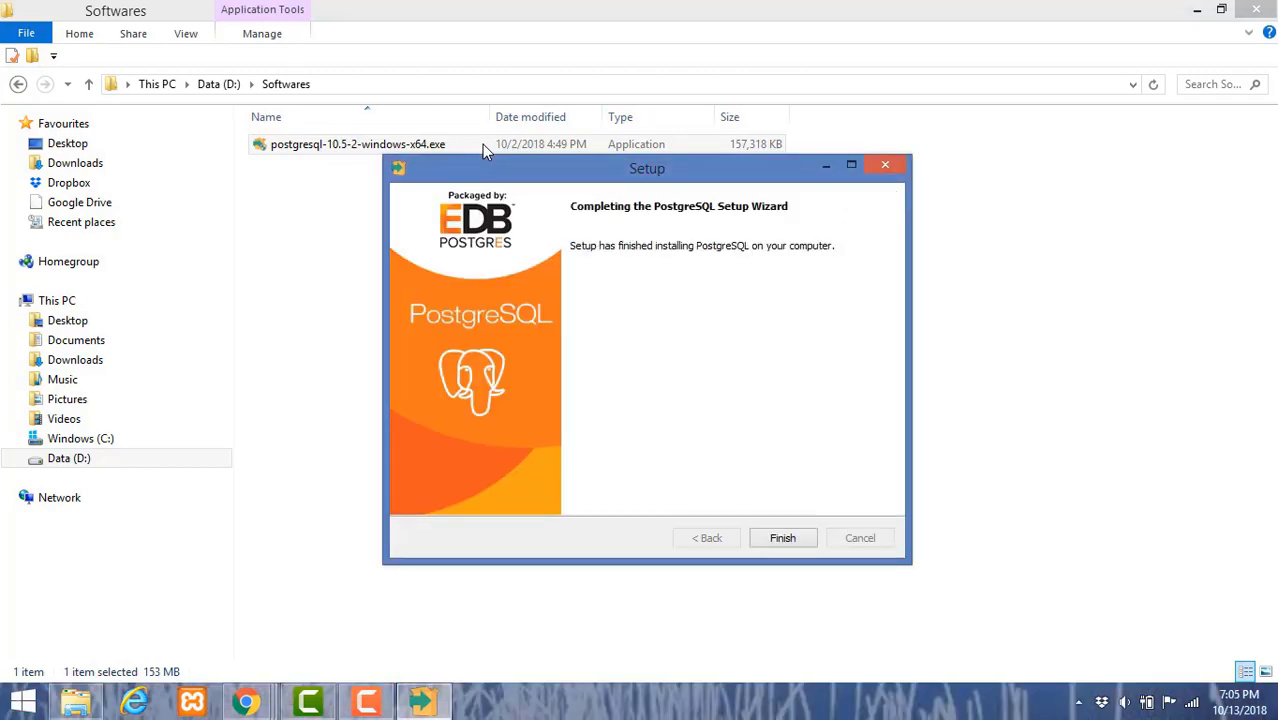
key("Return")
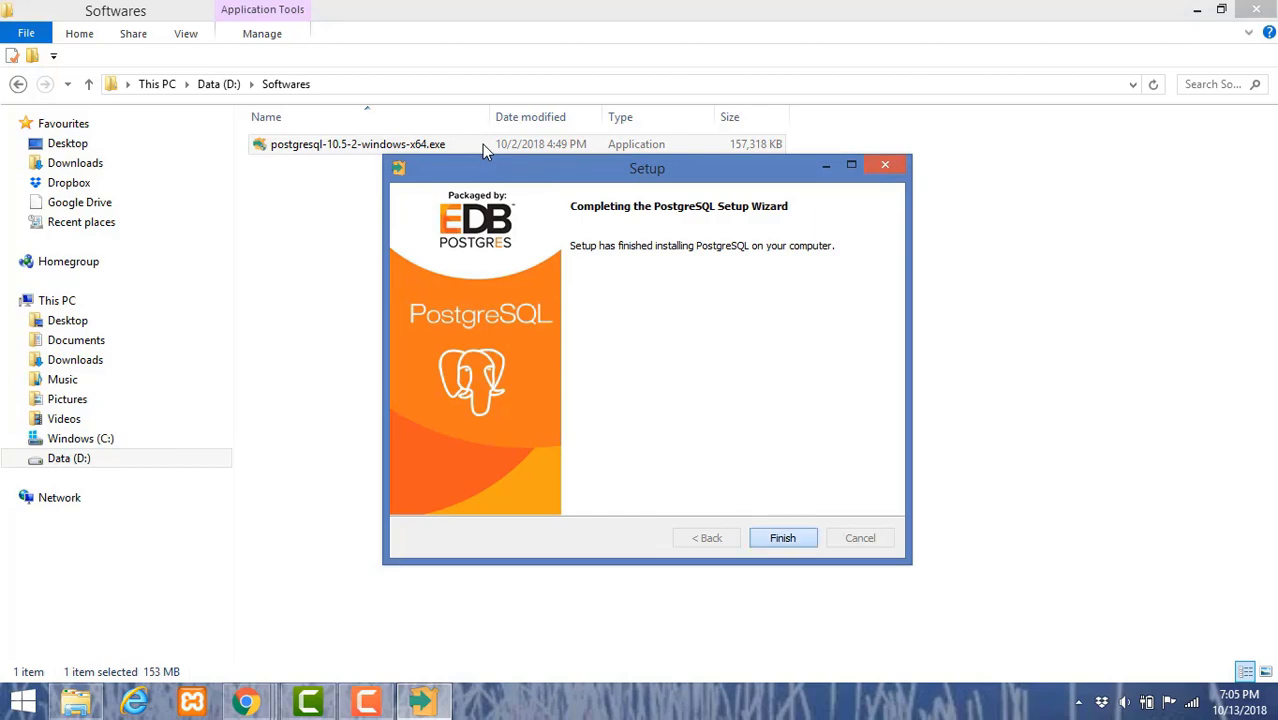
- Launch compmgmt.msc from Start and maximize the Computer Management window
left_click(22, 700)
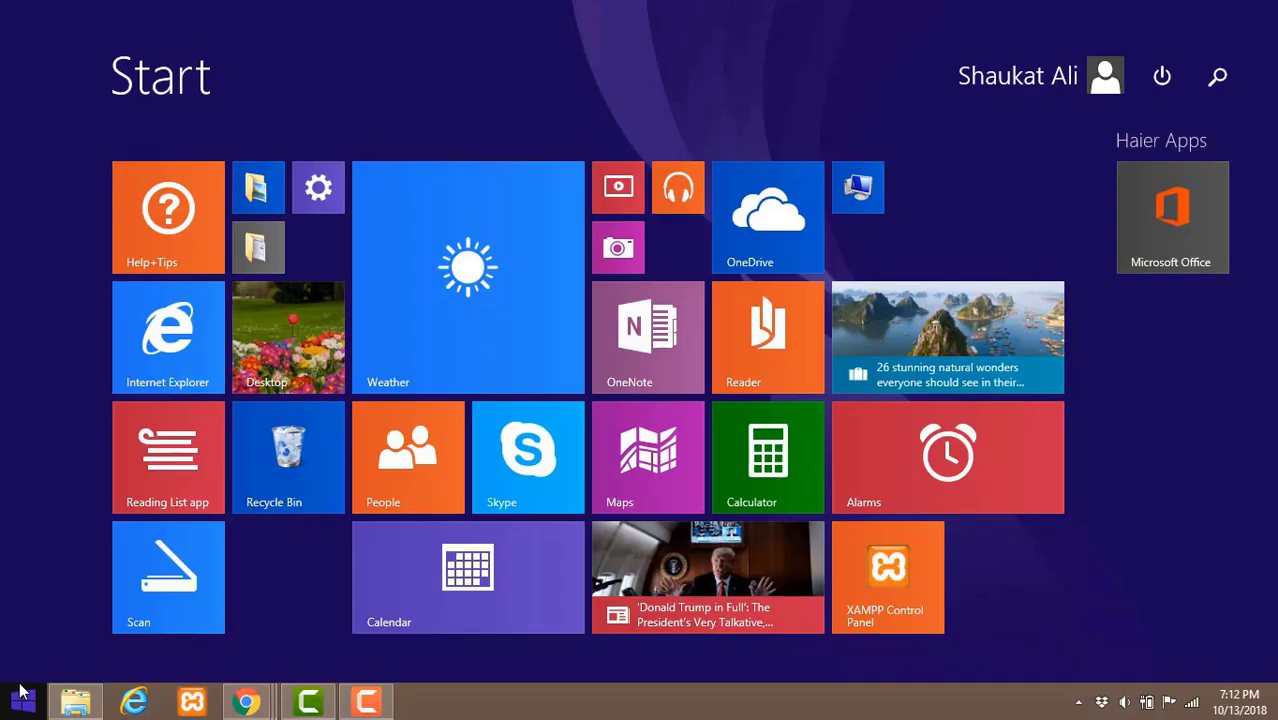
type("co")
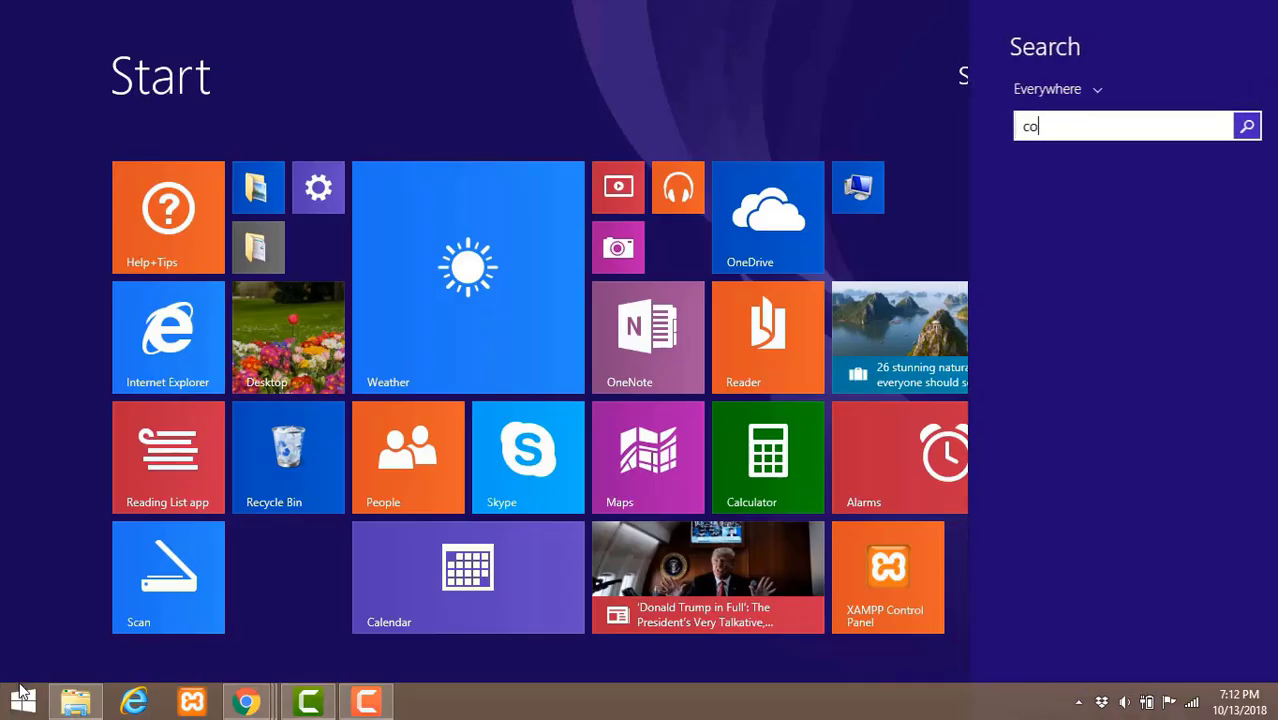
type("mpm")
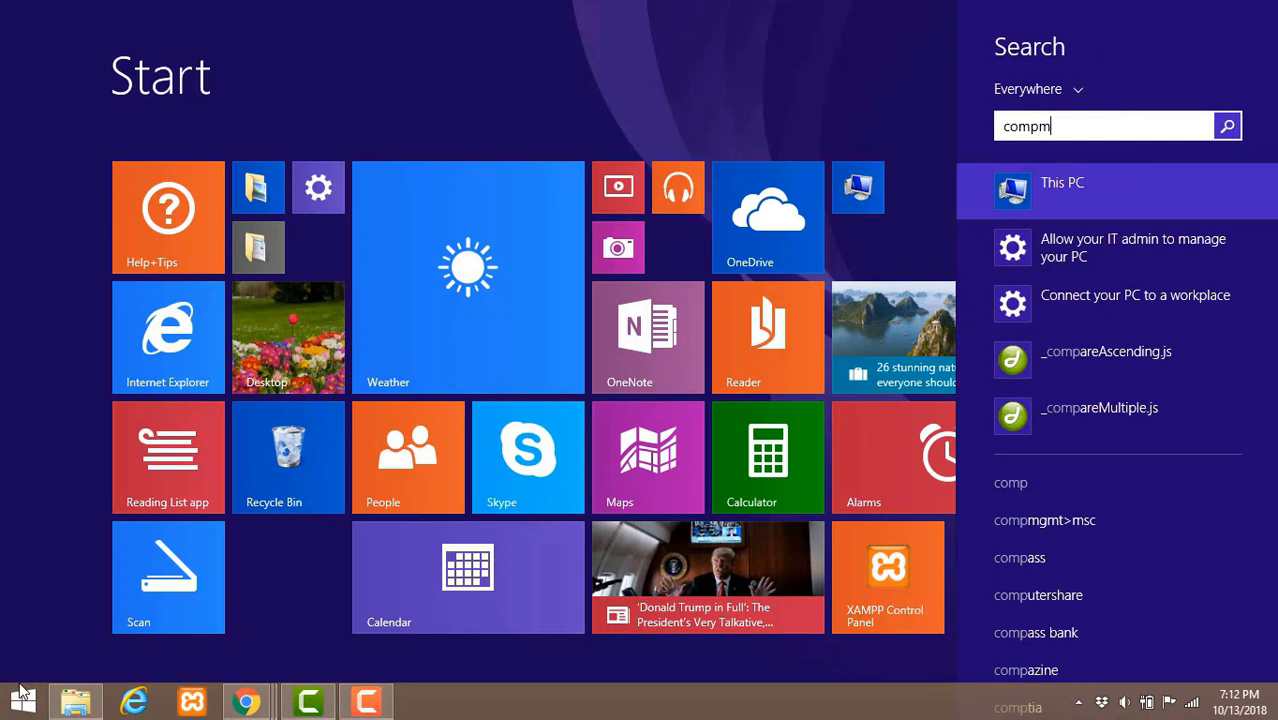
type("gm")
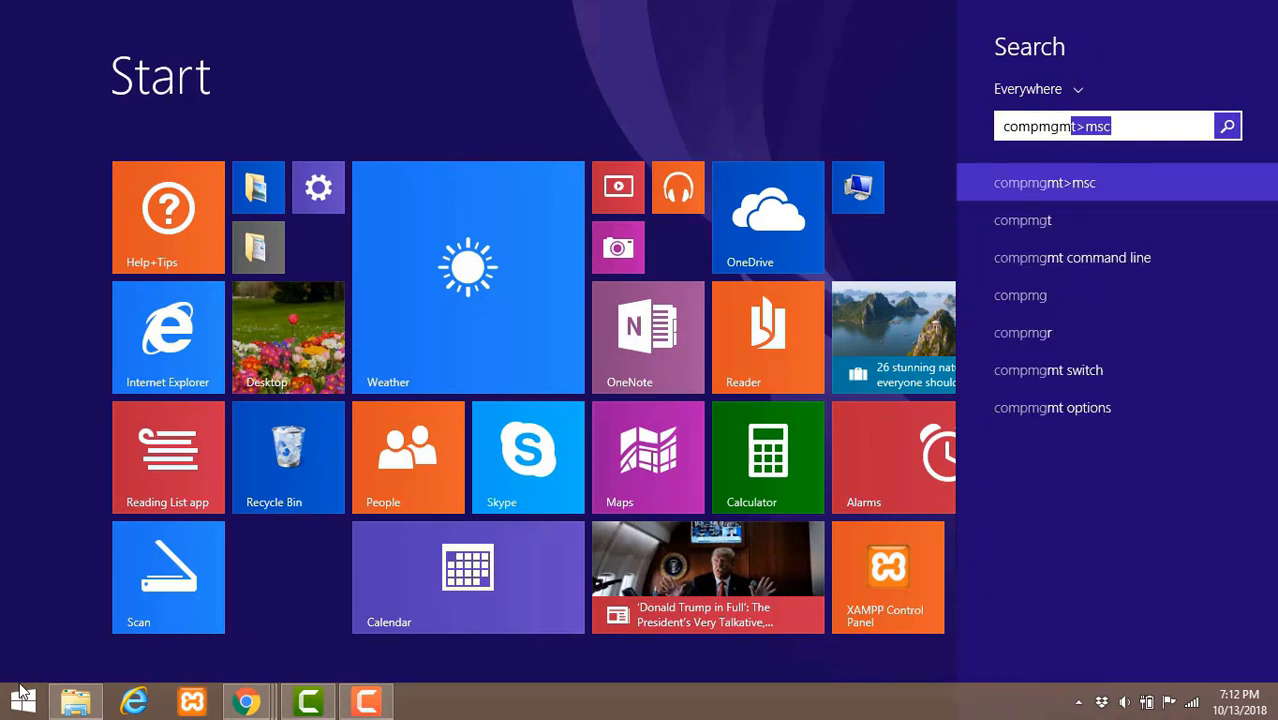
type("t.ms")
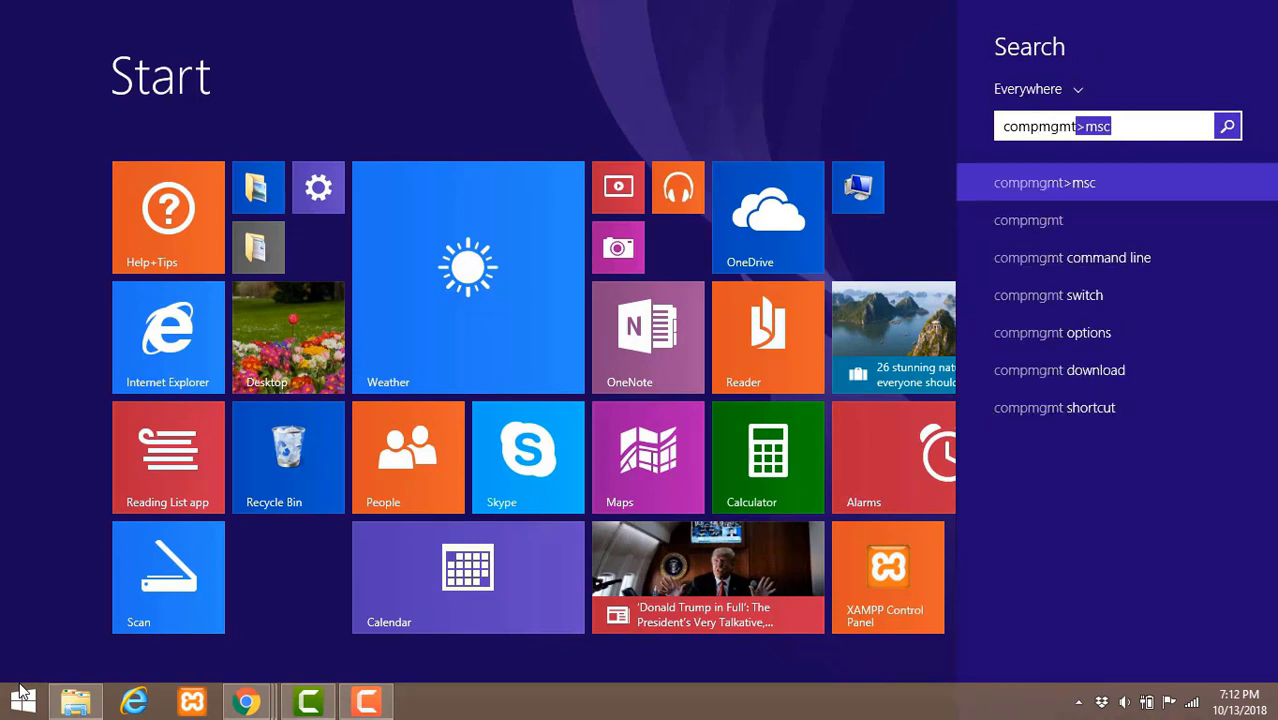
type("c")
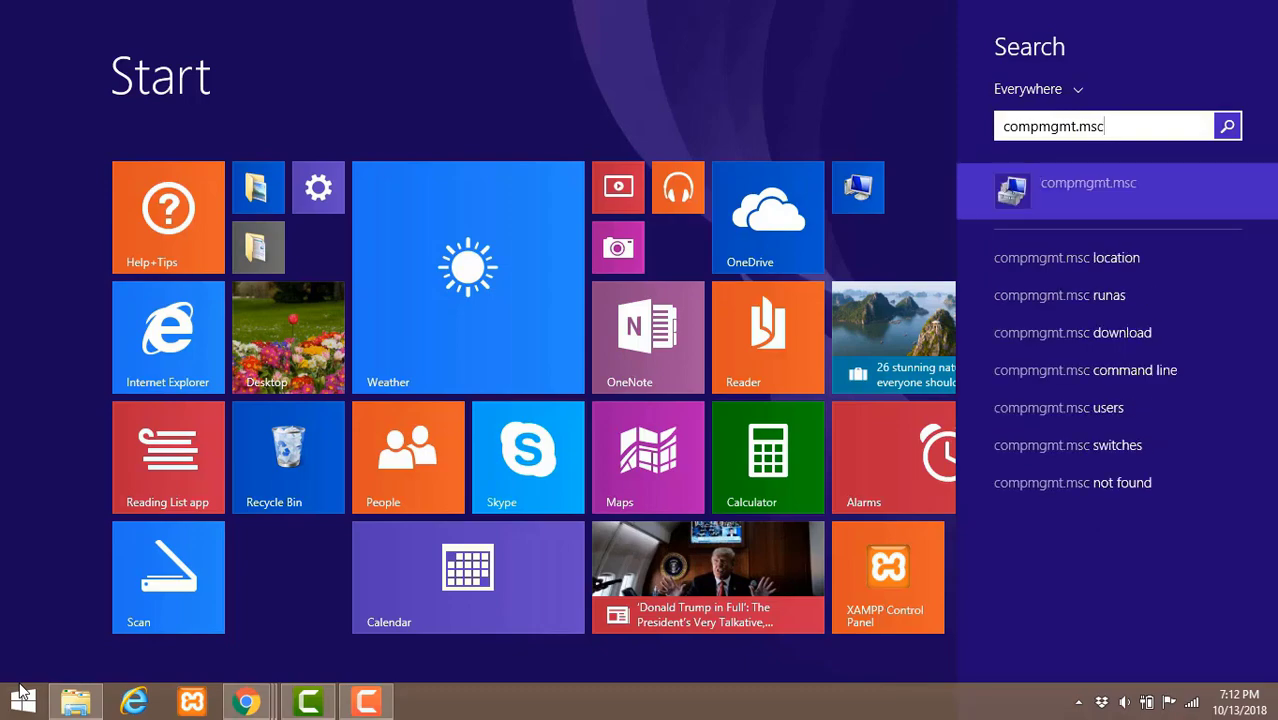
key("Return")
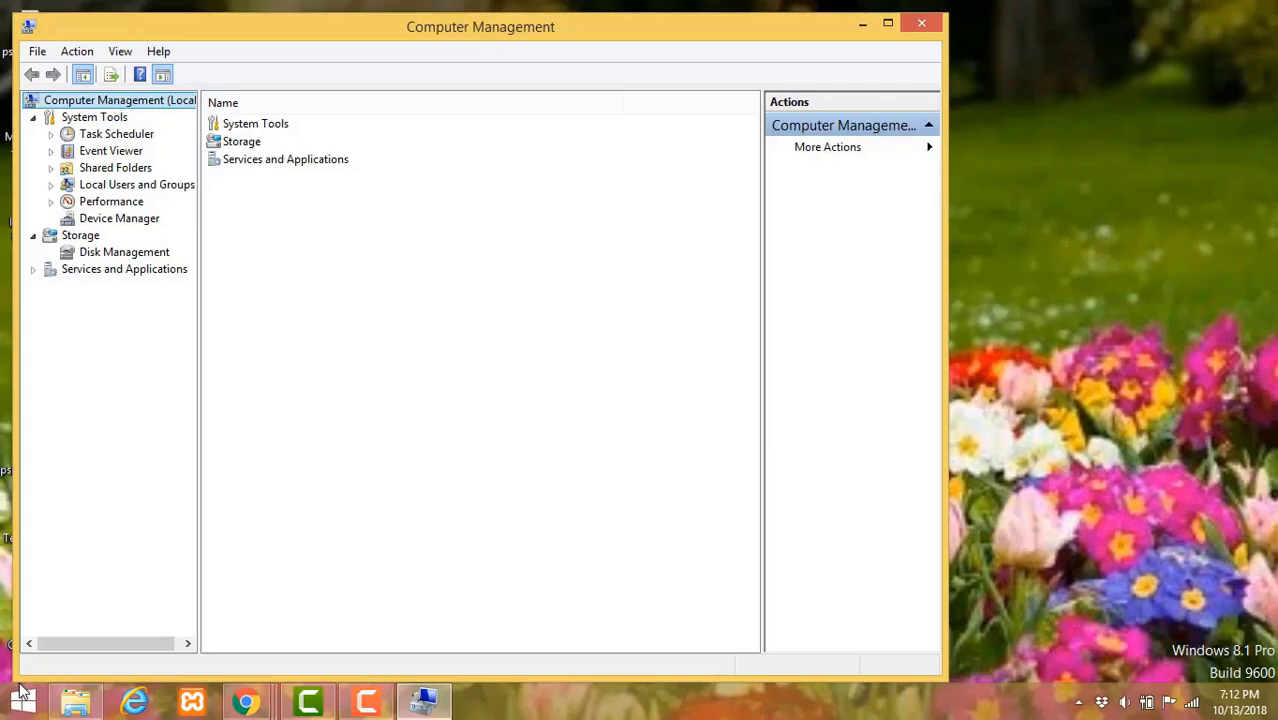
key("super+Up")
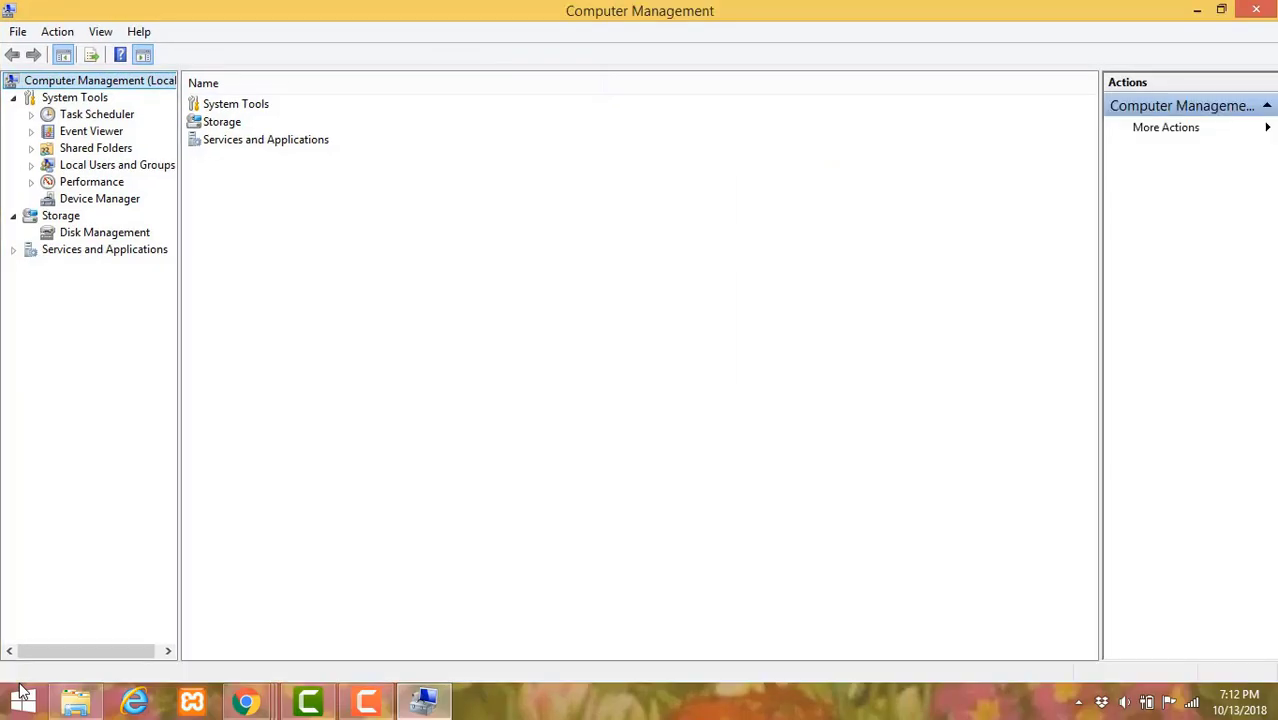
- Start a new local user under Users with user name and full name postgres
key("l")
key("Right")
key("Down")
key("alt+a")
type("n")
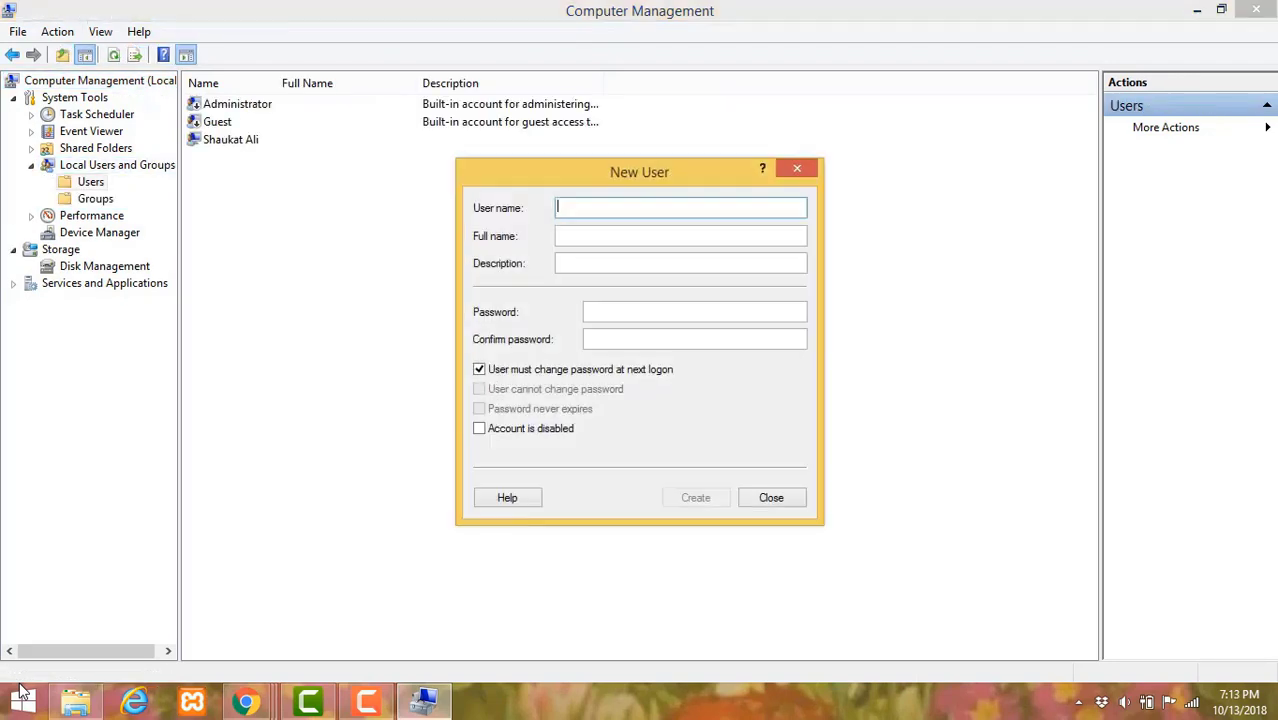
type("post")
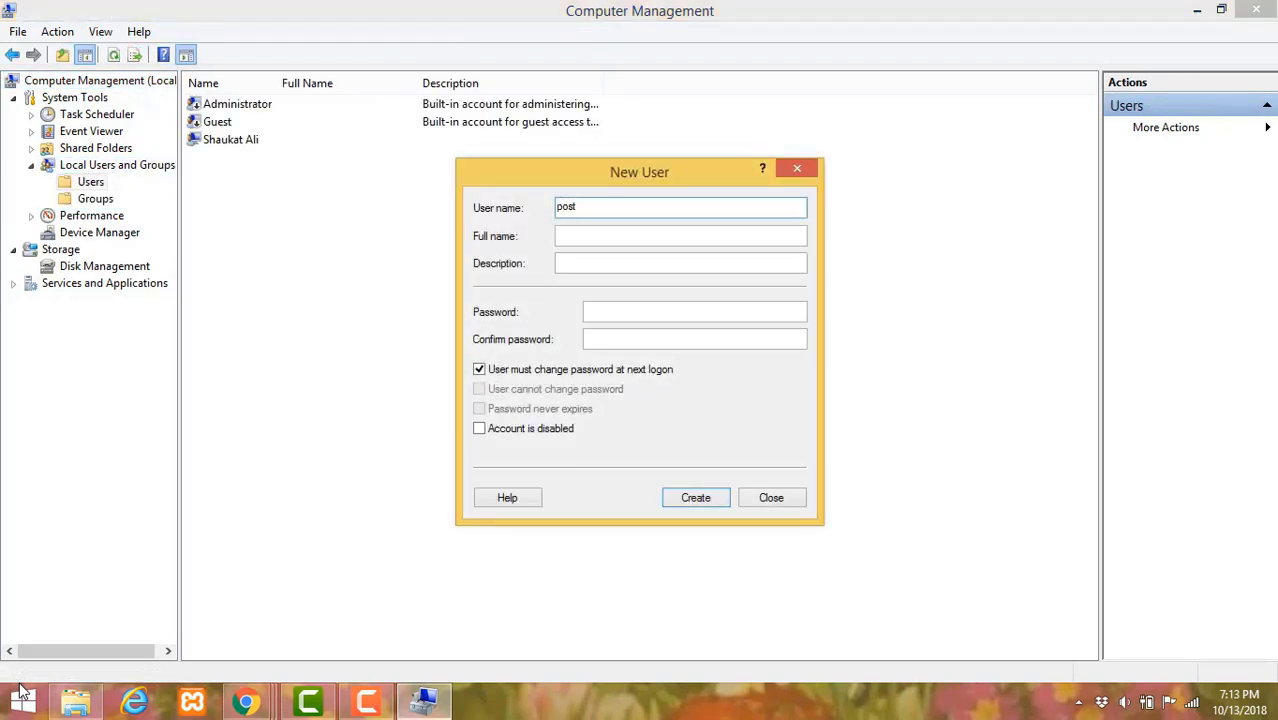
type("gres")
key("Tab")
type("postgre")
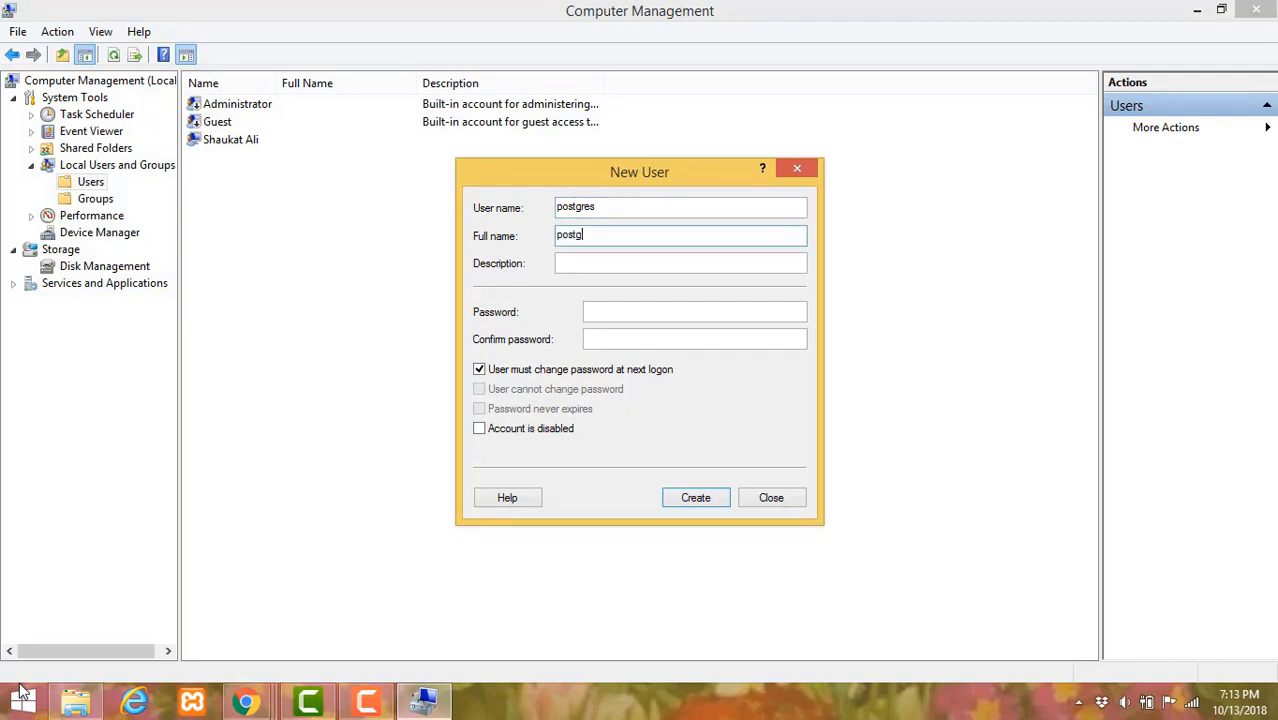
type("s")
- Enter and confirm the account password, create the user, and close the form
key("Tab")
key("Tab")
type("12345678")
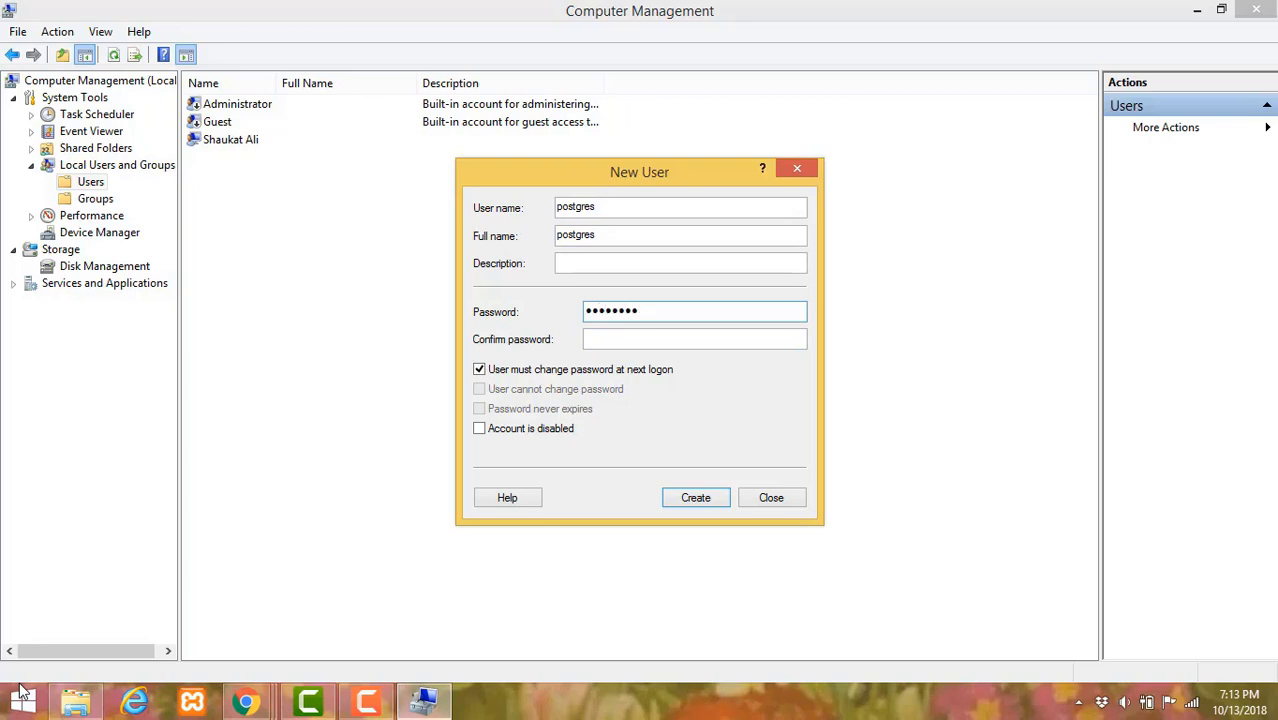
type("9012")
key("Tab")
type("1234")
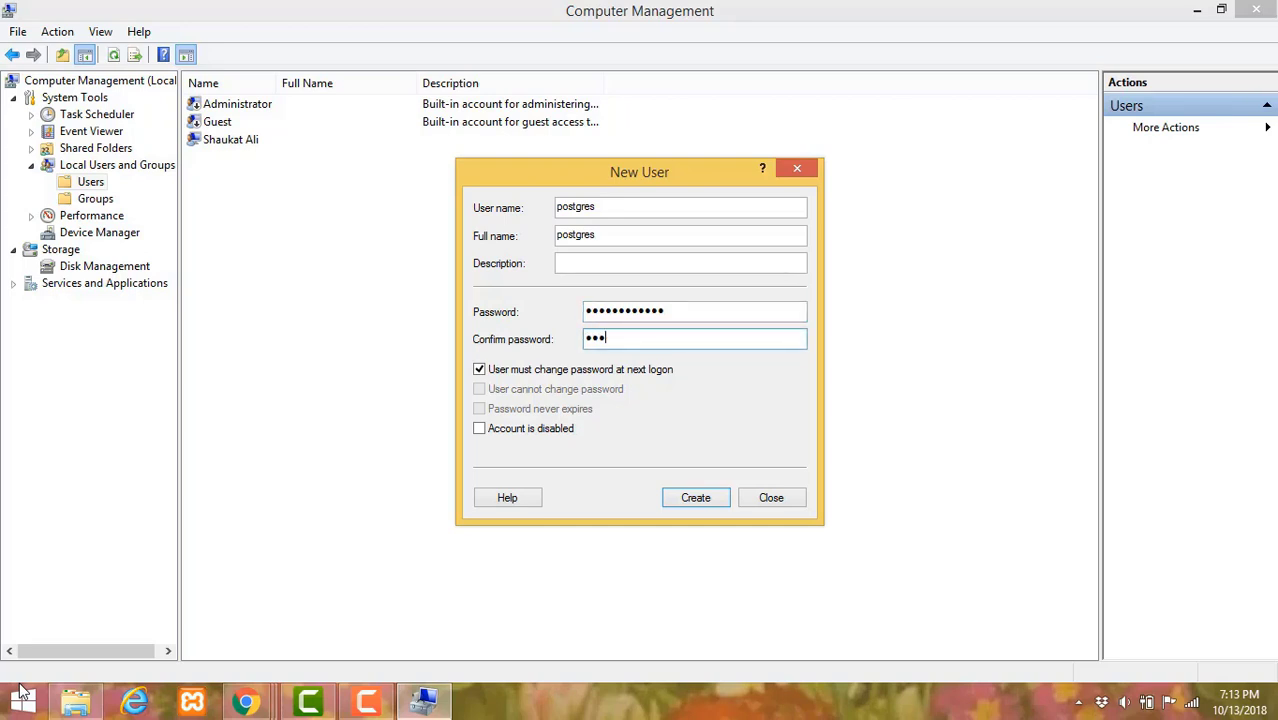
key("Return")
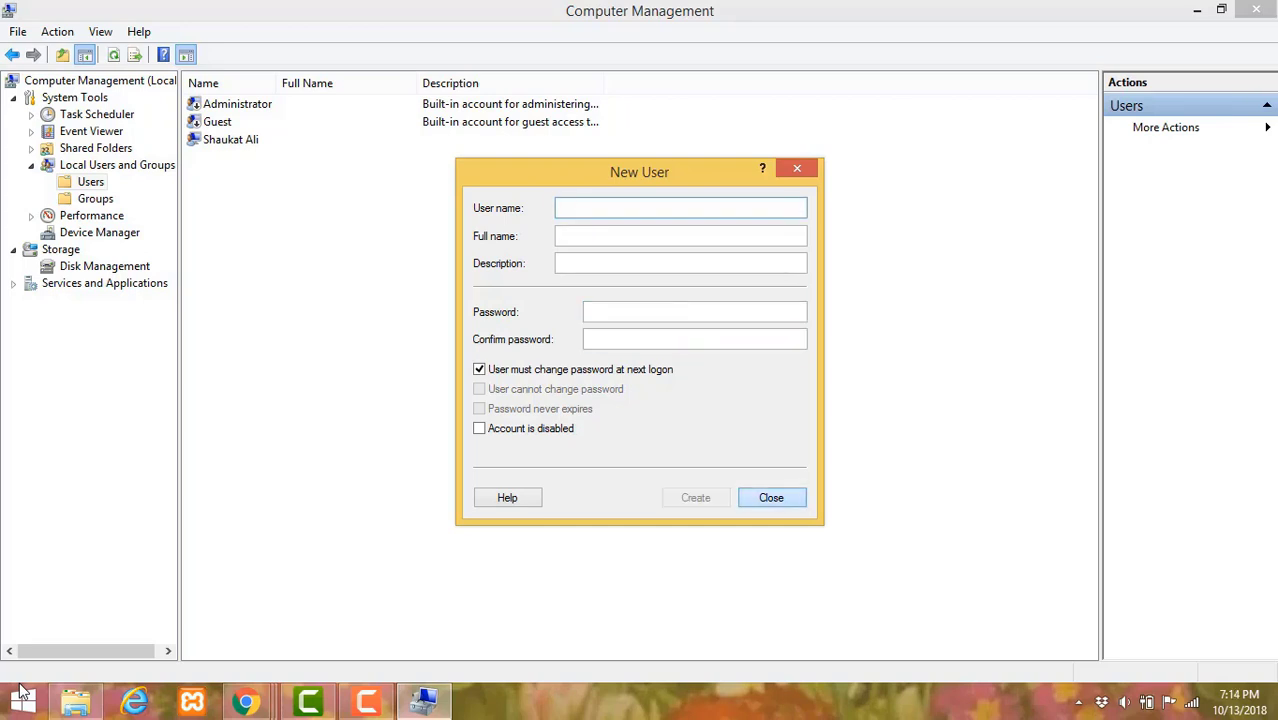
key("Escape")
- Add the postgres user to the Administrators group via its Member Of properties and apply
key("p")
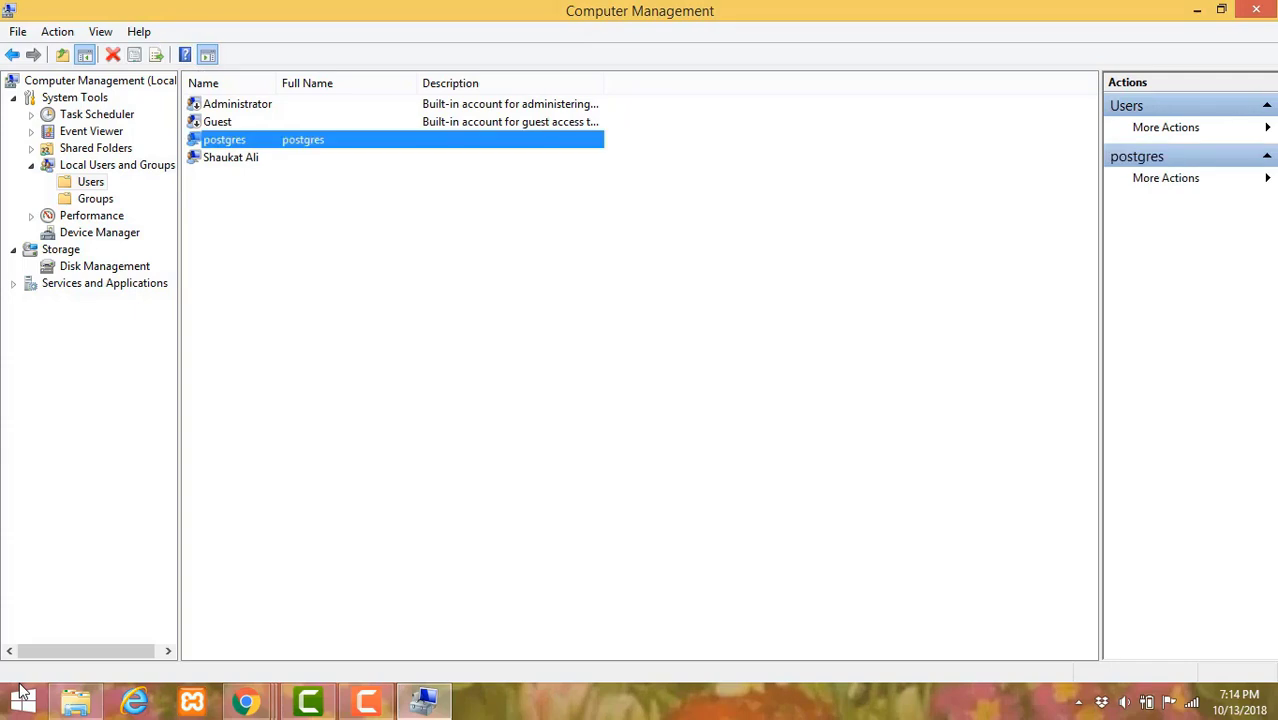
key("Return")
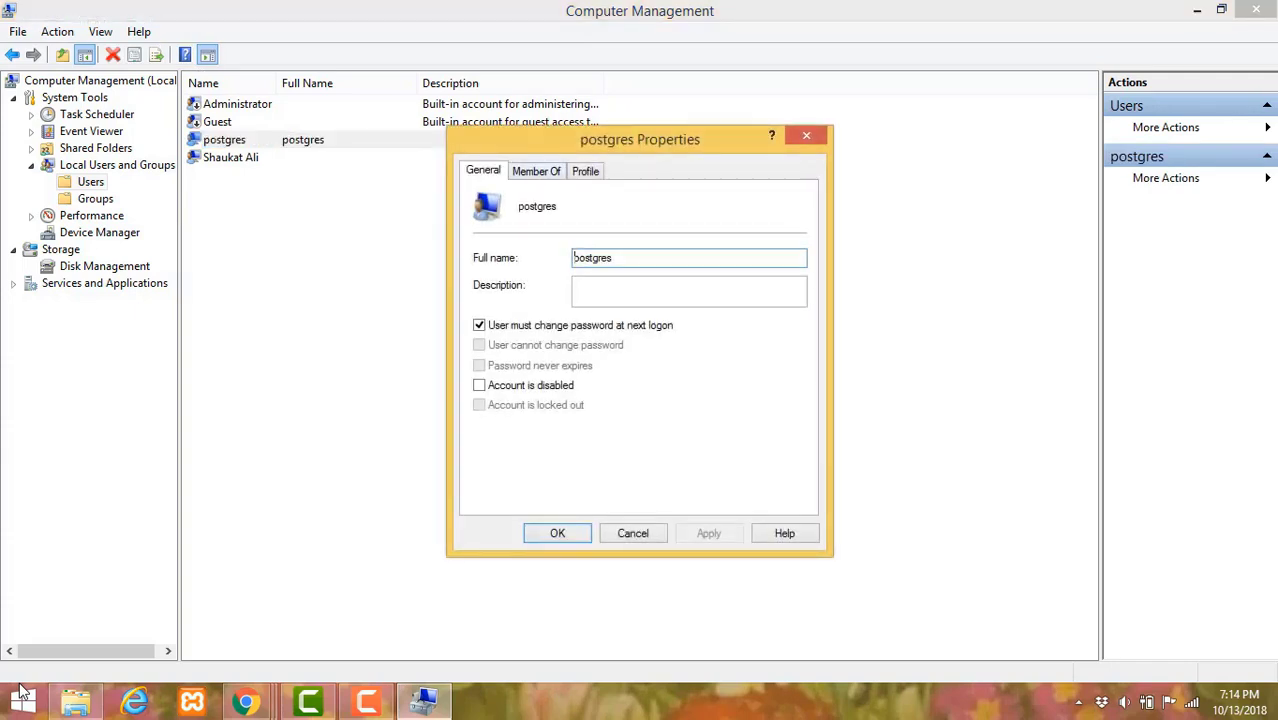
key("ctrl+Tab")
key("Return")
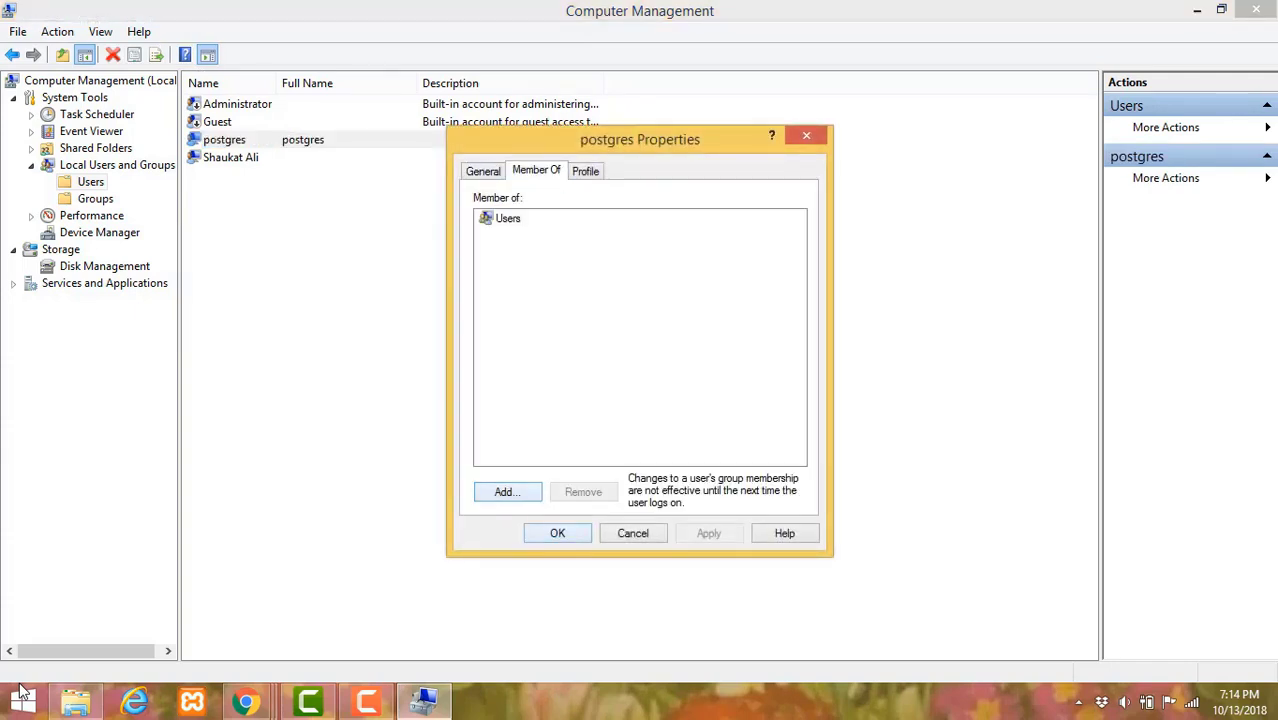
key("Caps_Lock")
type("A")
key("Caps_Lock")
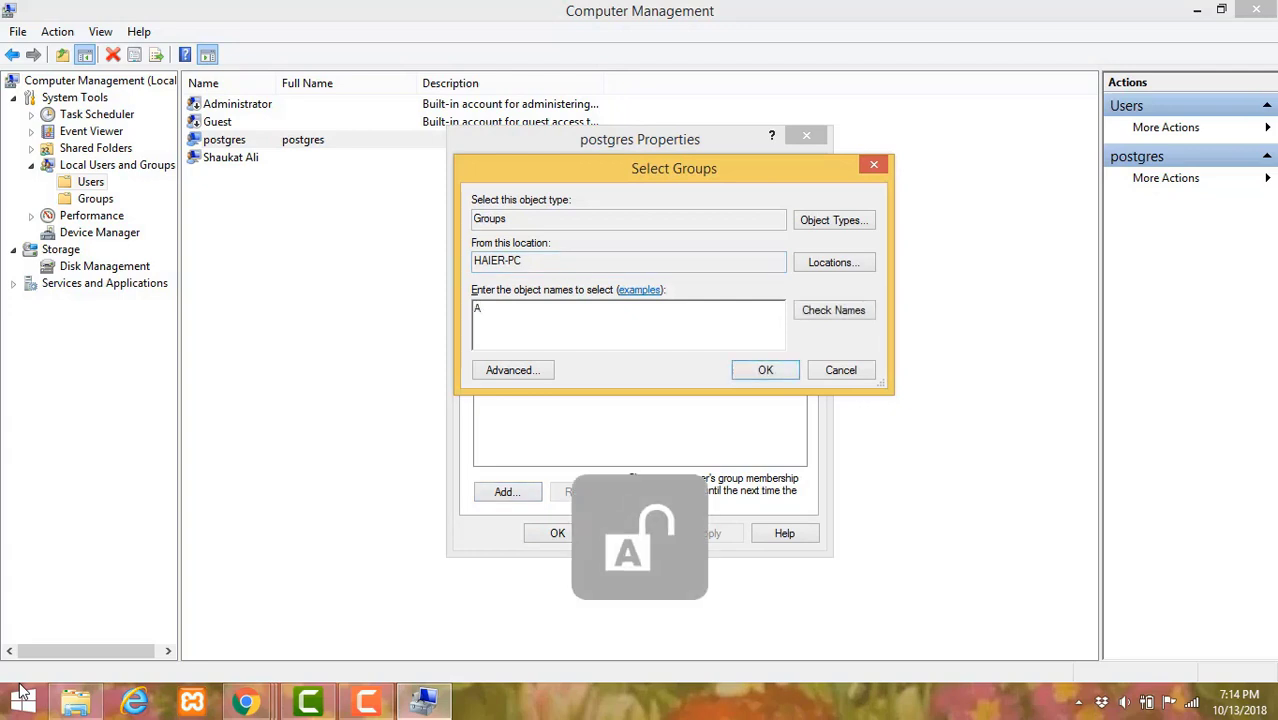
type("dminis")
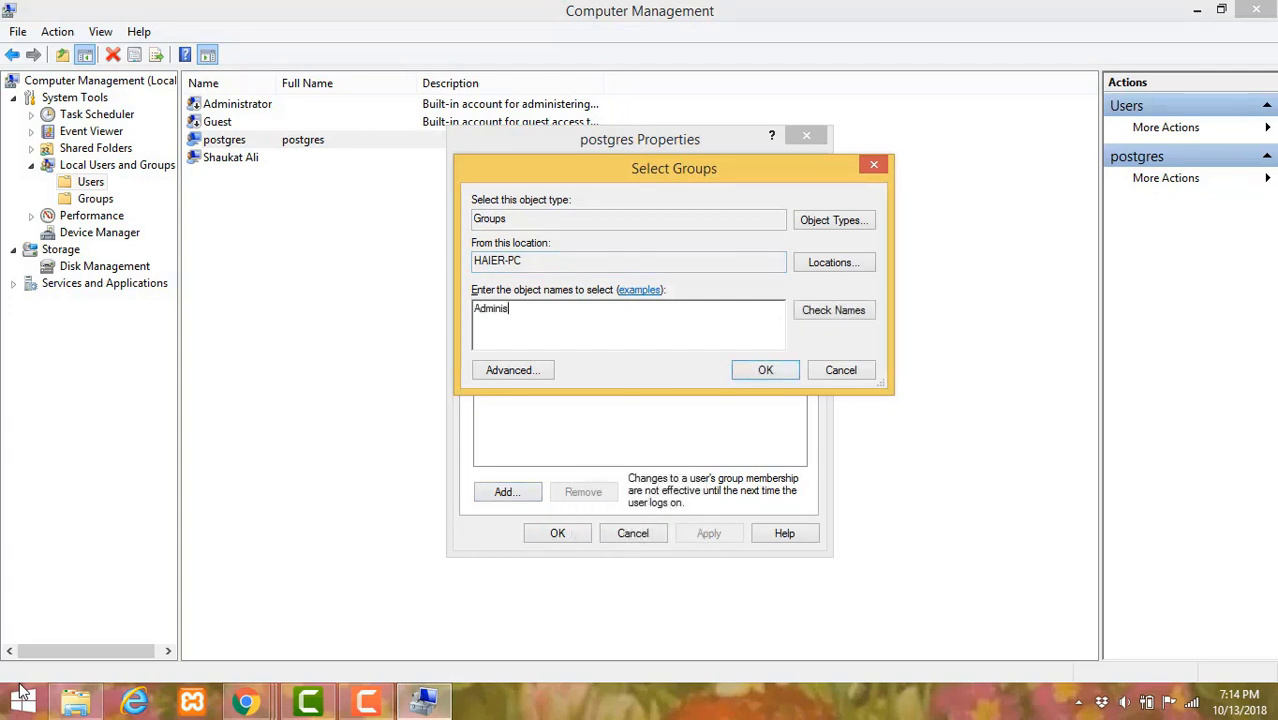
type("trator")
key("Return")
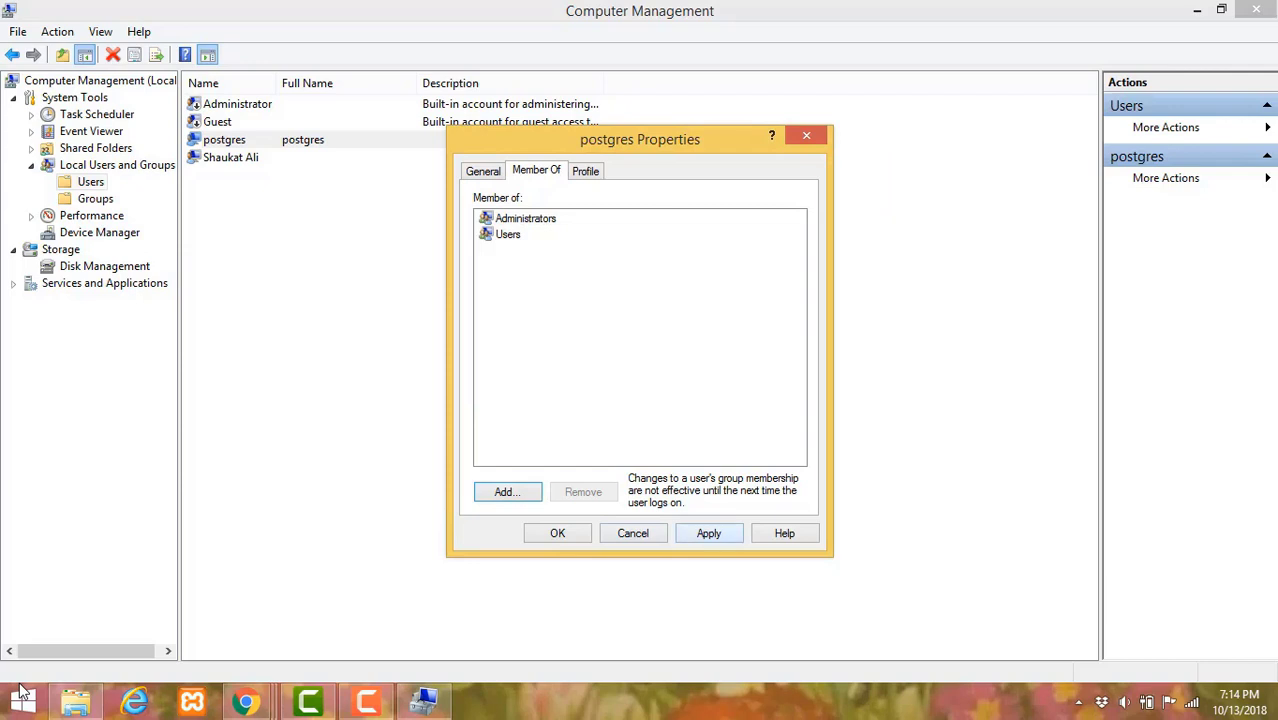
key("alt+a")
key("Return")
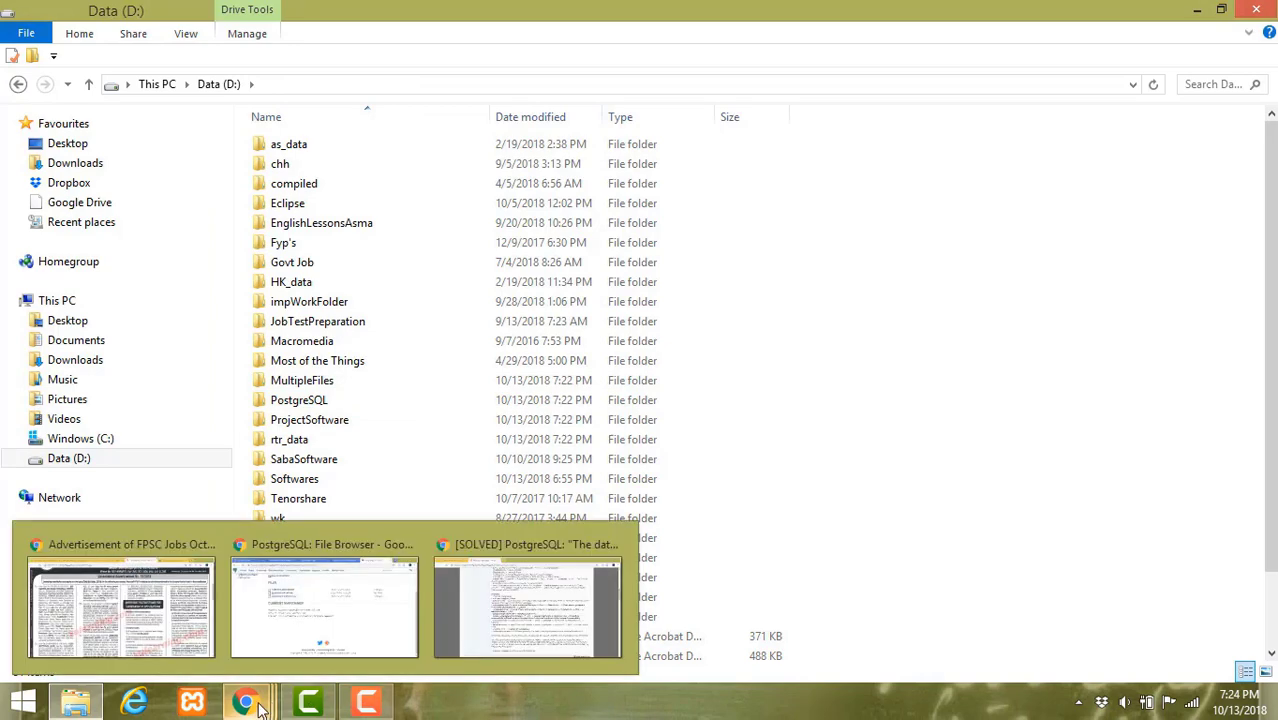
- Show the Security tab of the PostgreSQL folder's Properties on drive D:
right_click(311, 400)
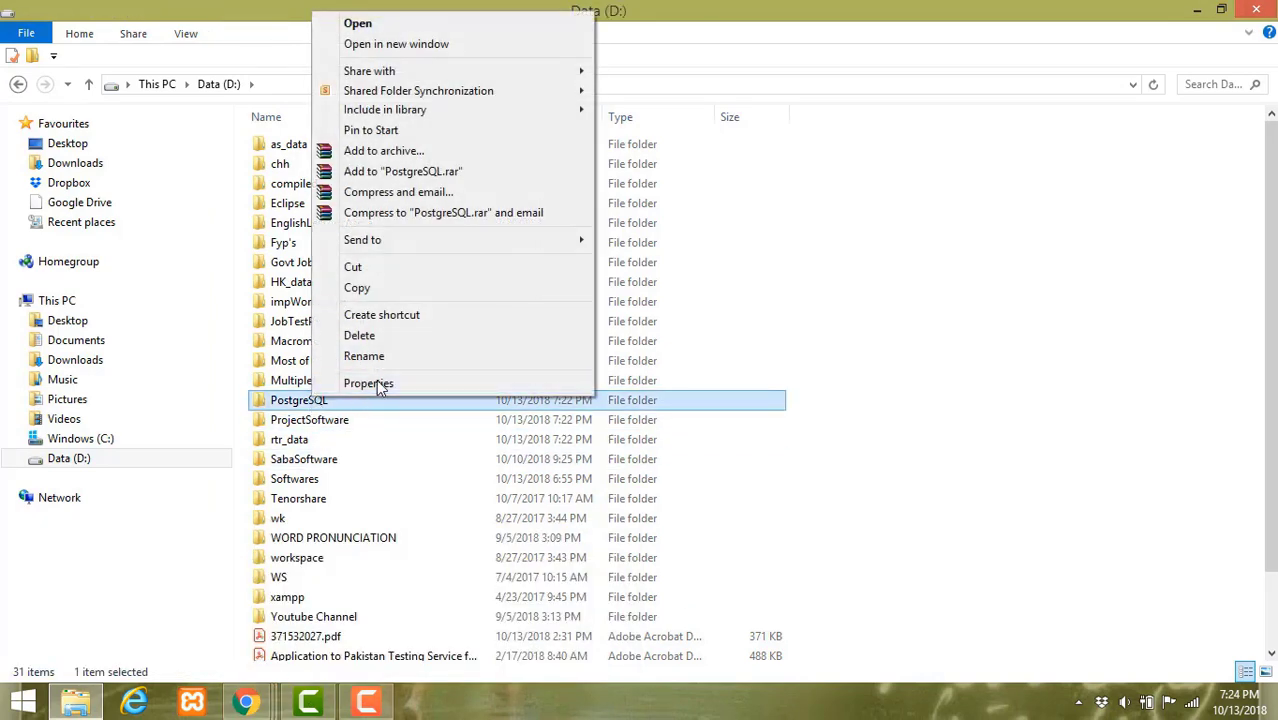
left_click(377, 384)
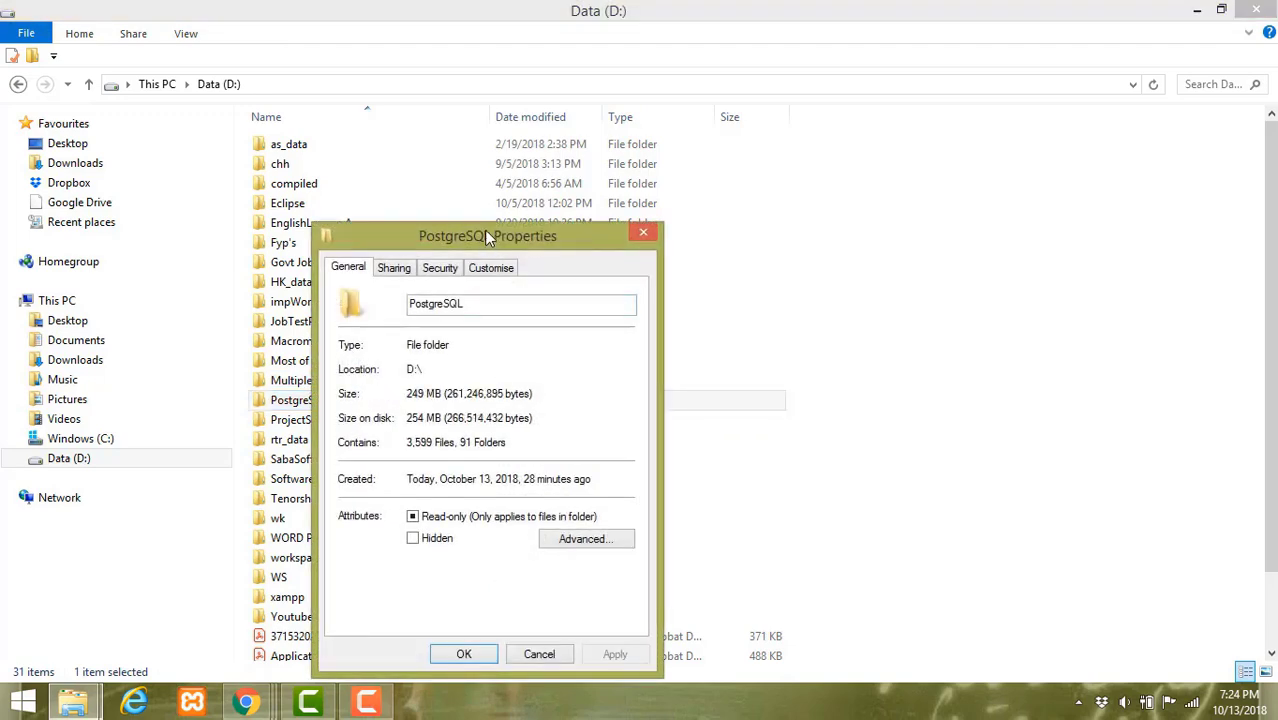
left_click_drag(484, 229, 370, 124)
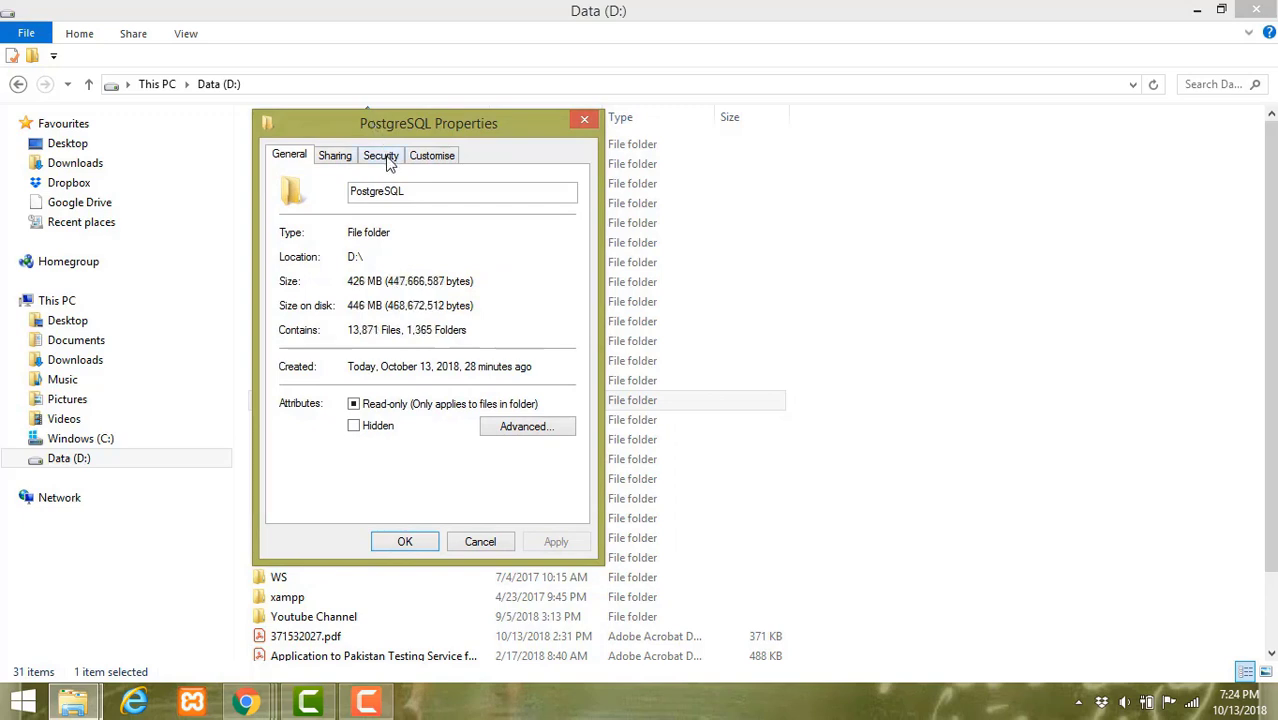
left_click(385, 156)
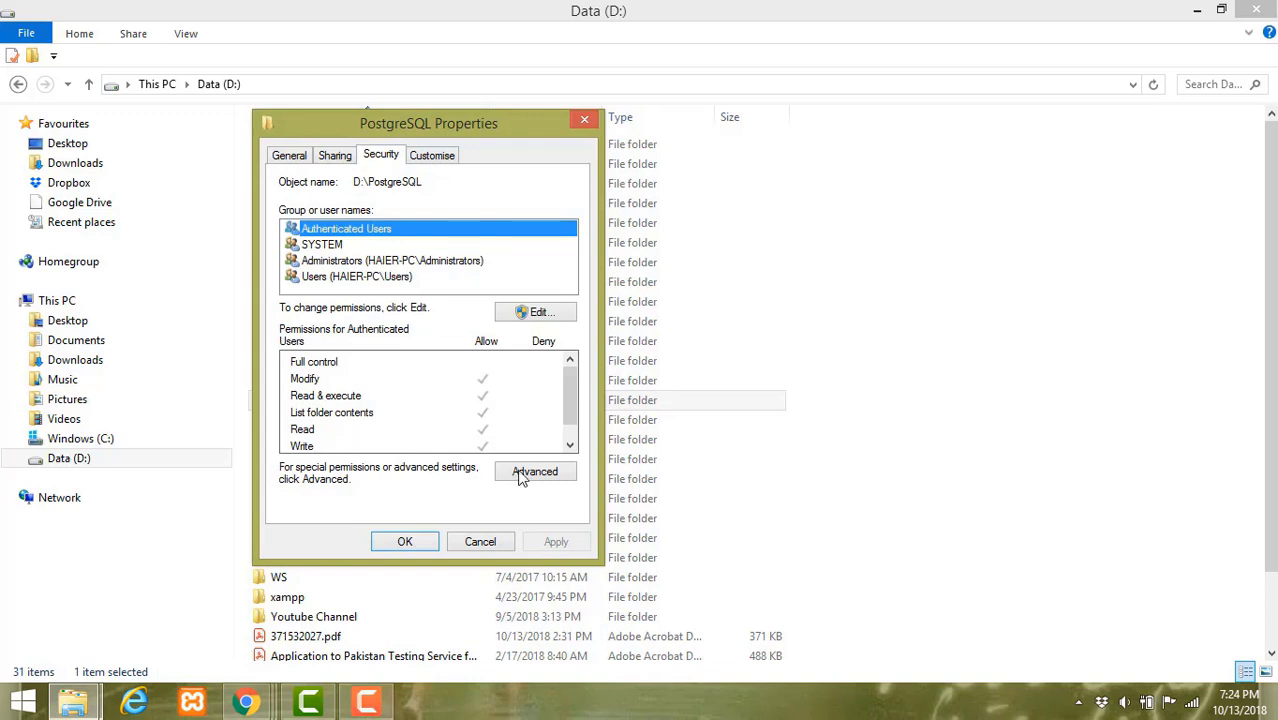
- Add postgres to the PostgreSQL folder's permissions with Full control and apply
left_click(544, 314)
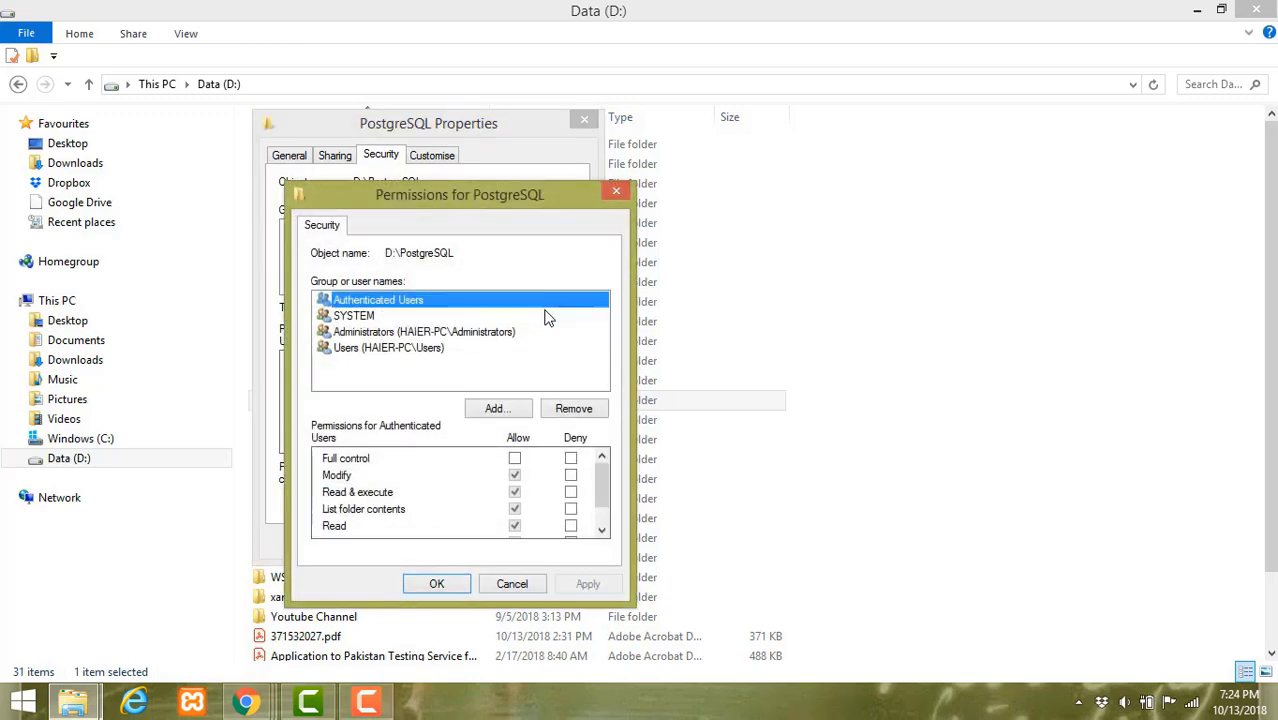
key("Tab")
key("Return")
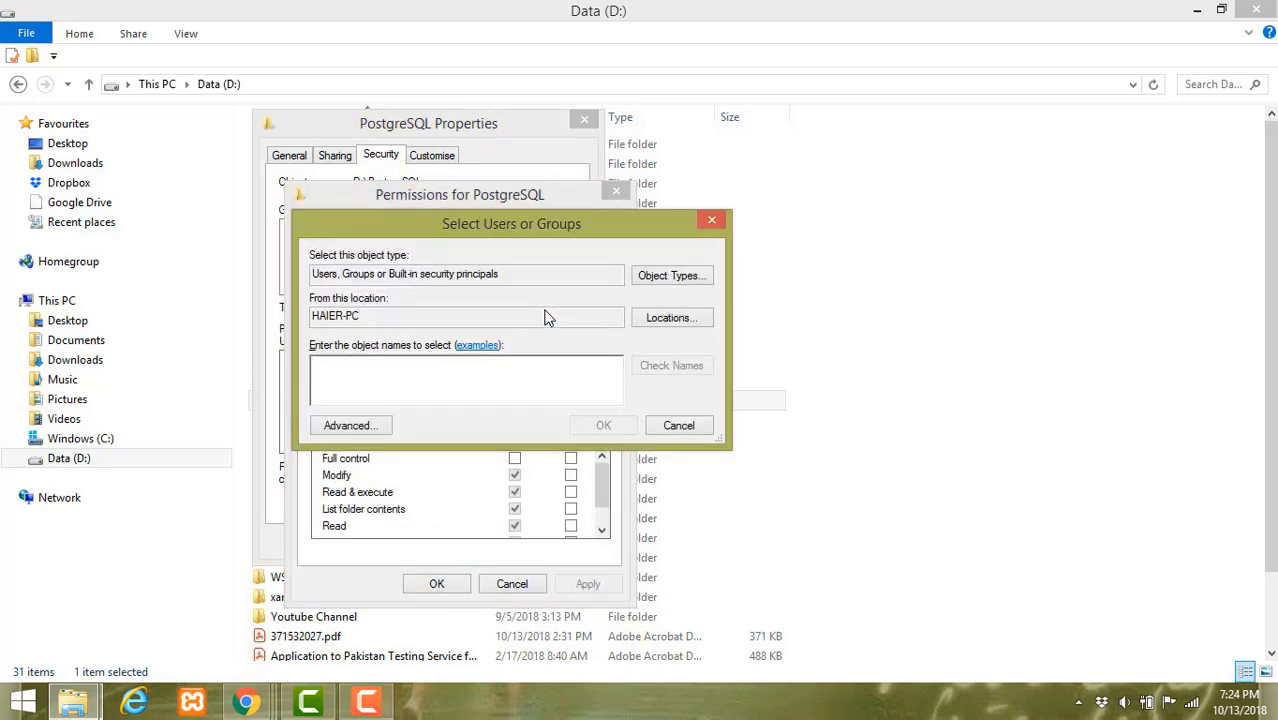
type("postgre")
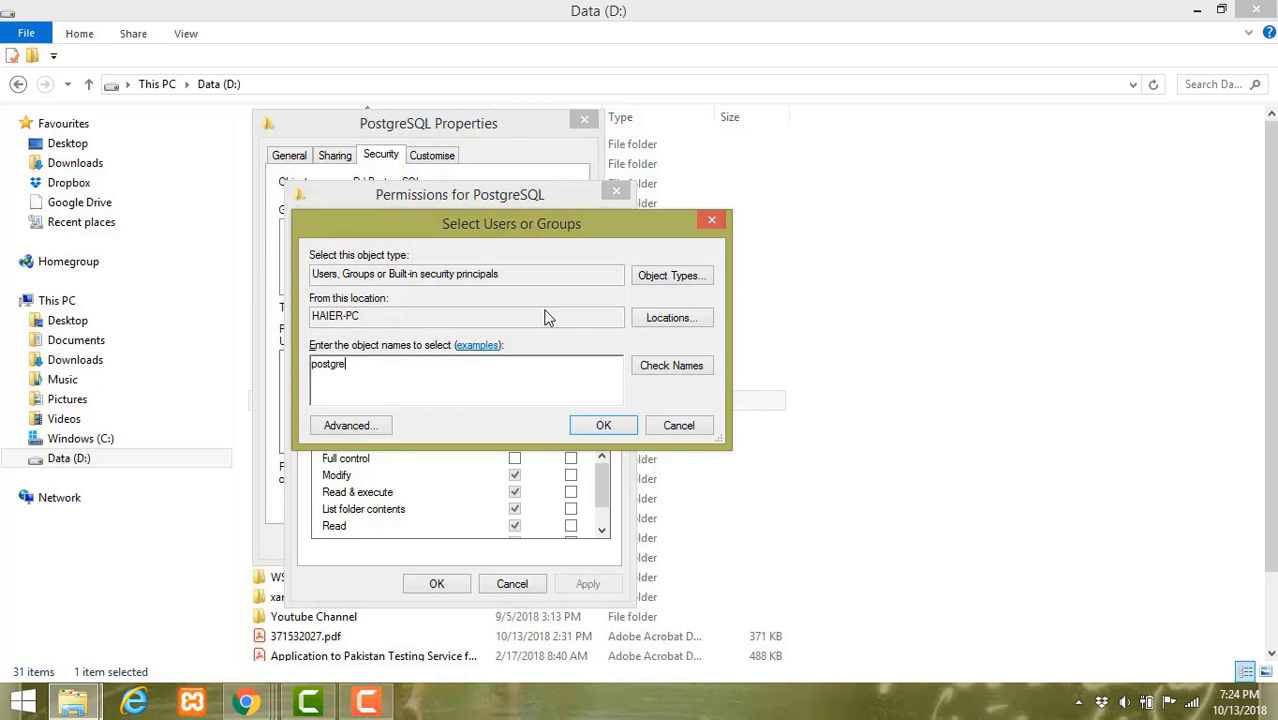
type("s")
key("Return")
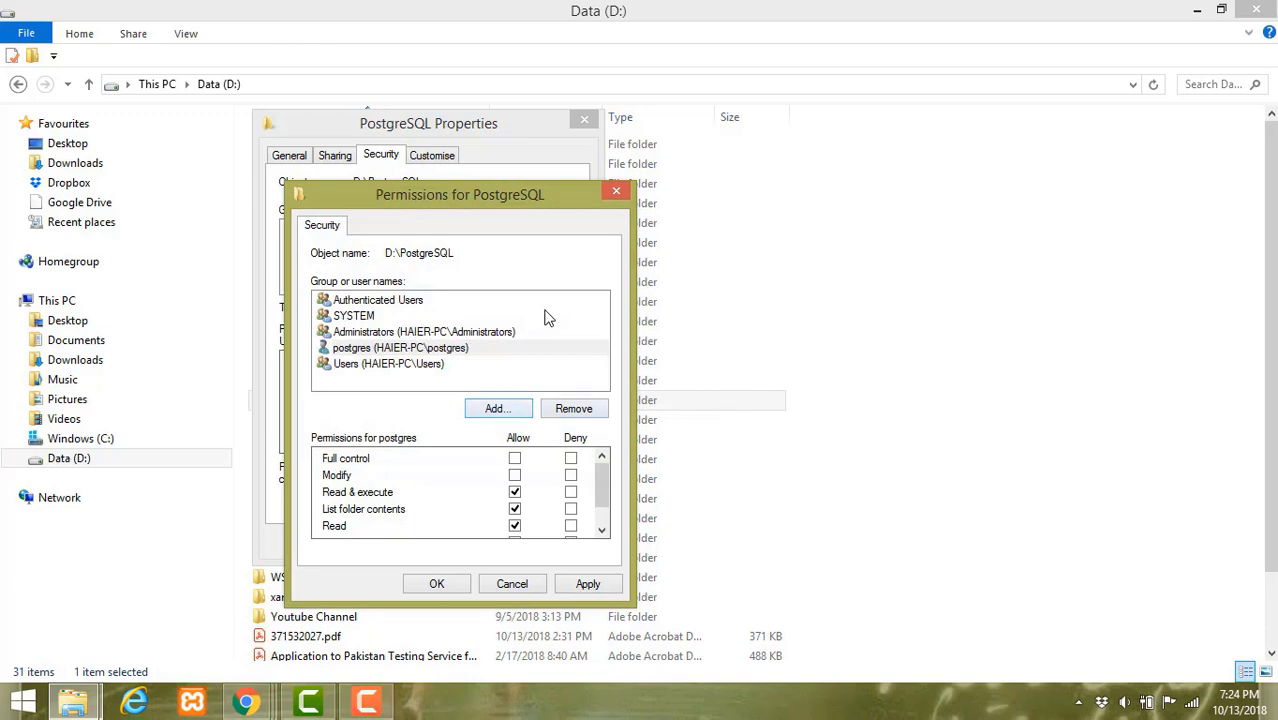
key("Tab")
key("space")
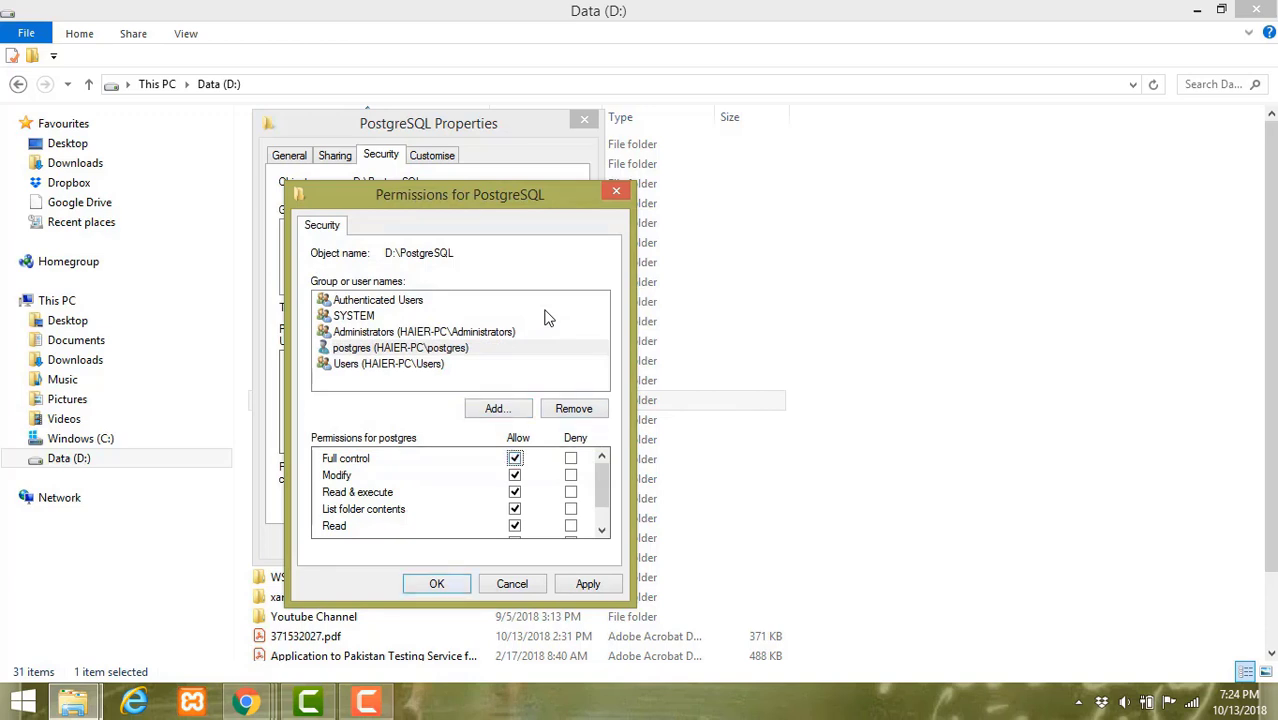
key("Tab")
key("Tab")
key("Tab")
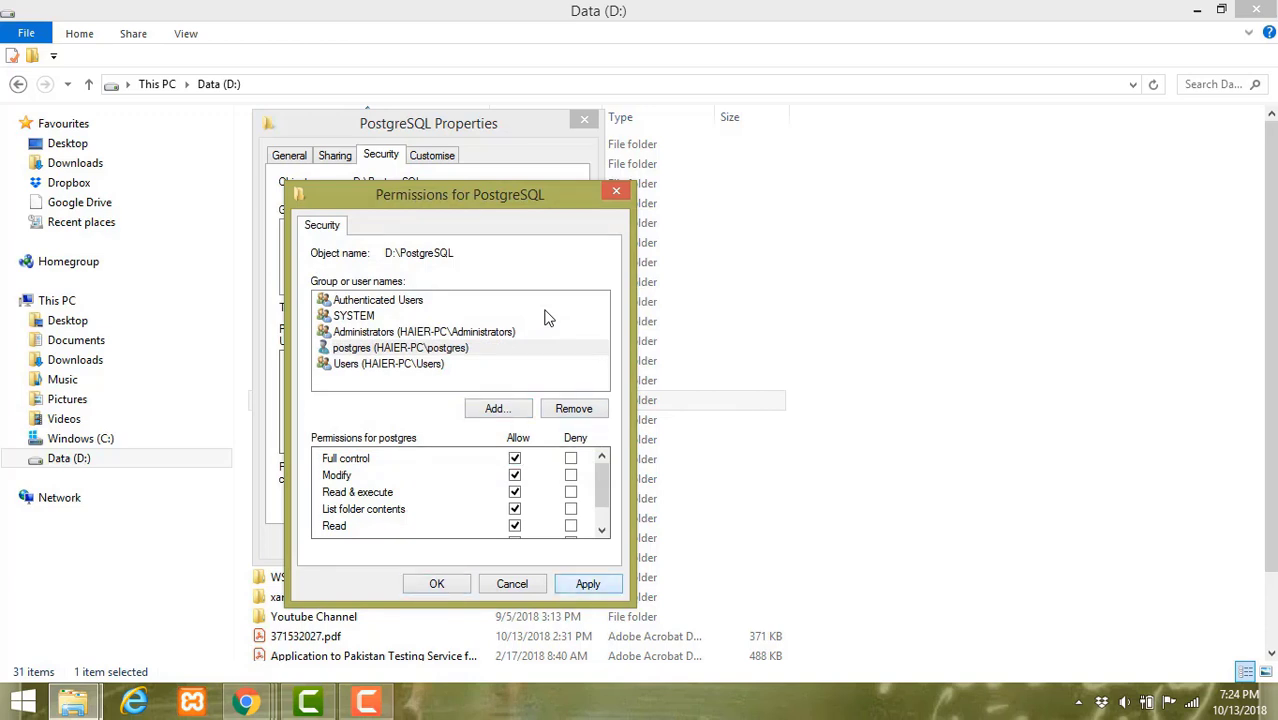
key("Return")
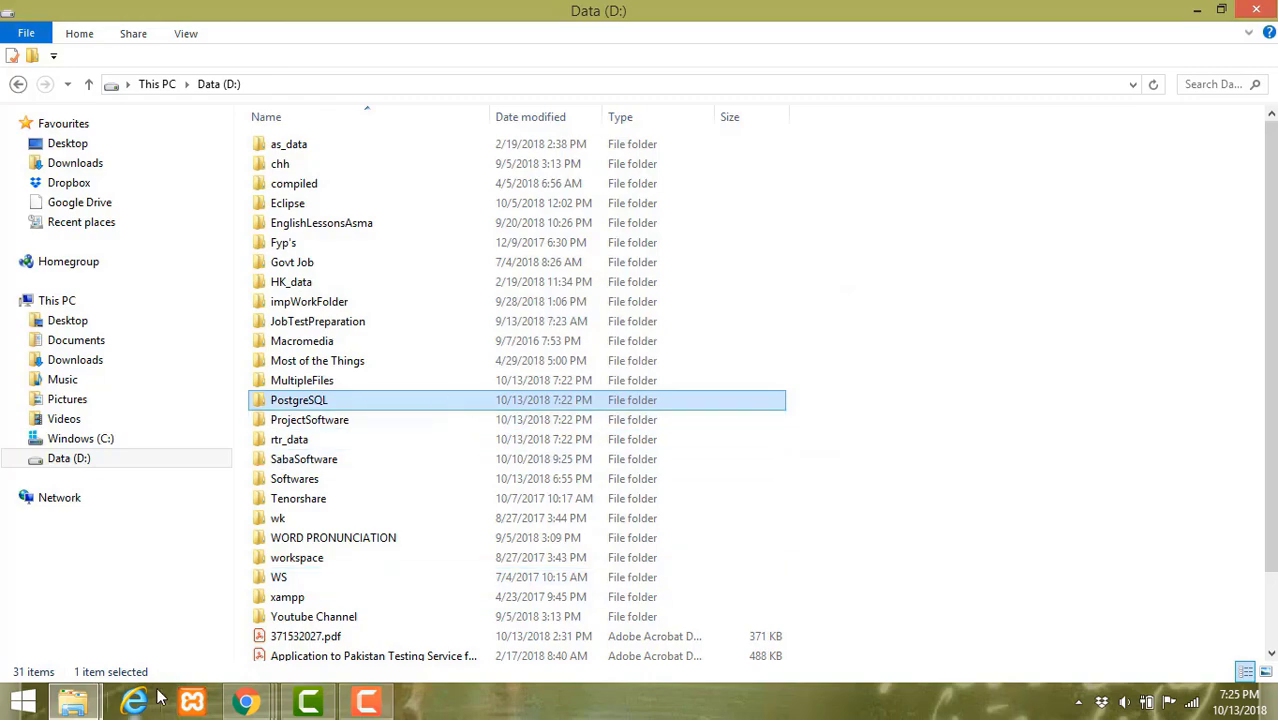
- Confirm and close the Permissions and PostgreSQL Properties windows
mouse_move(88, 705)
left_click(312, 610)
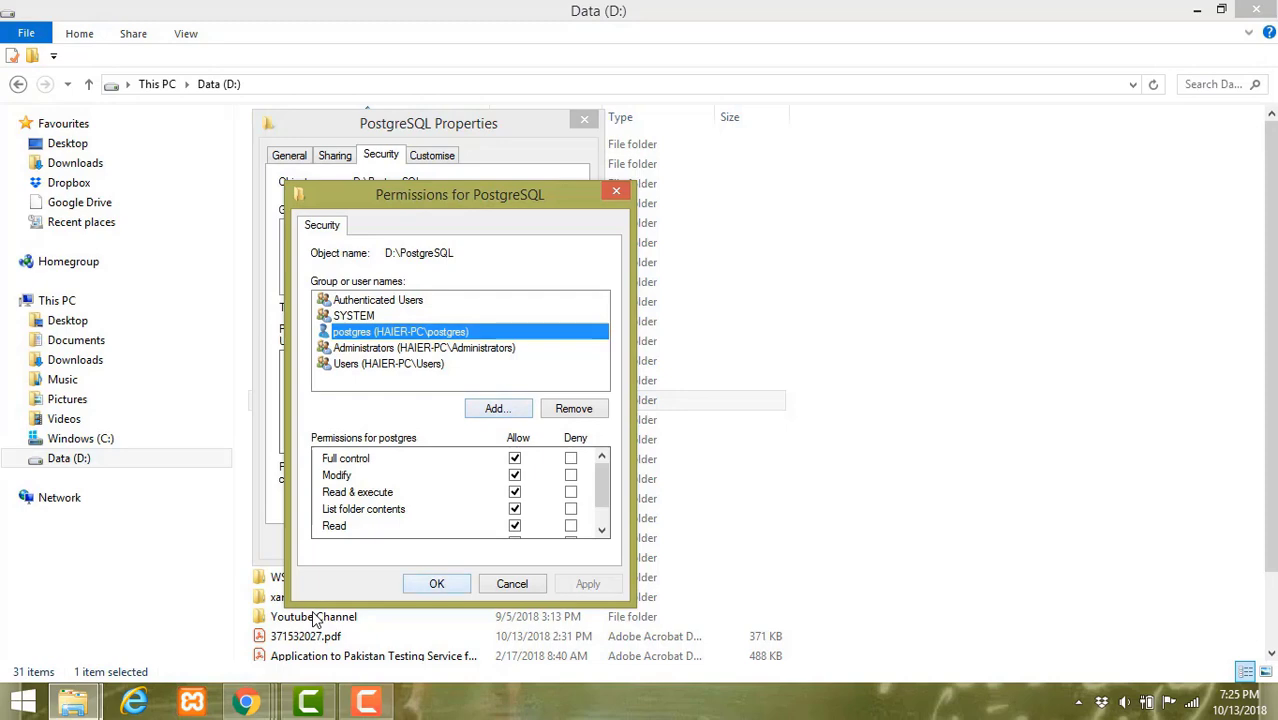
left_click(436, 584)
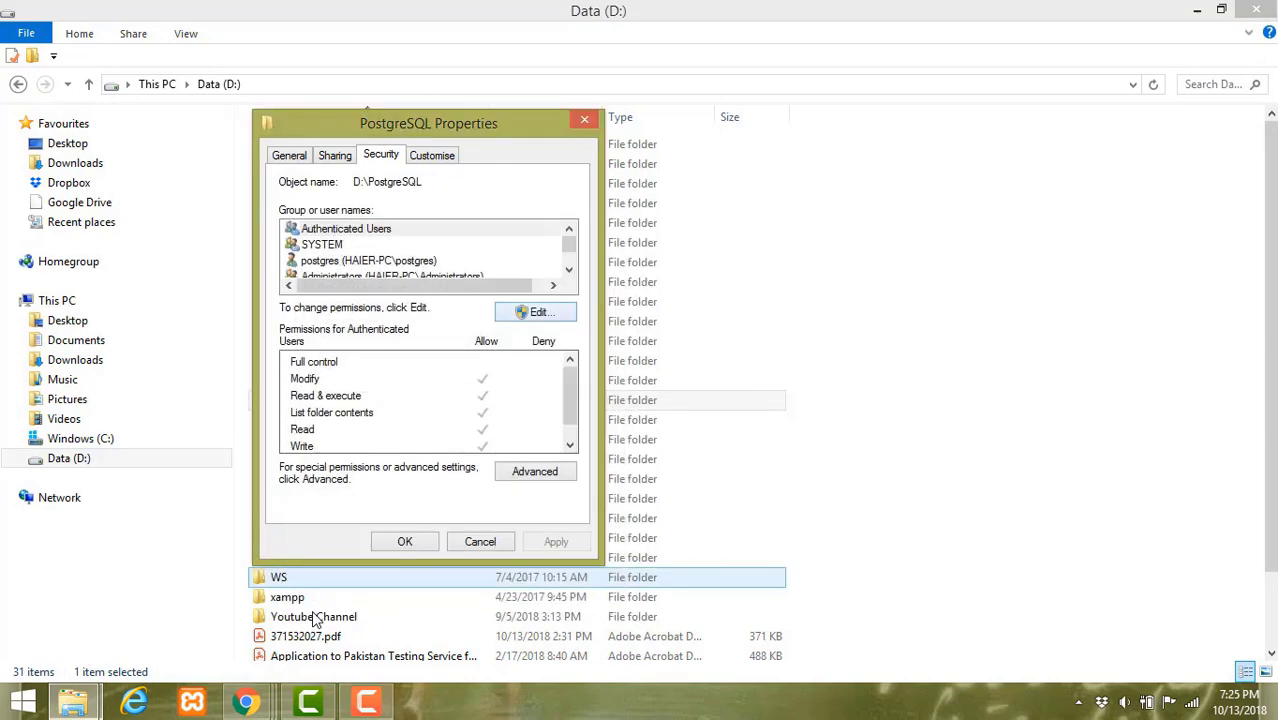
left_click(405, 542)
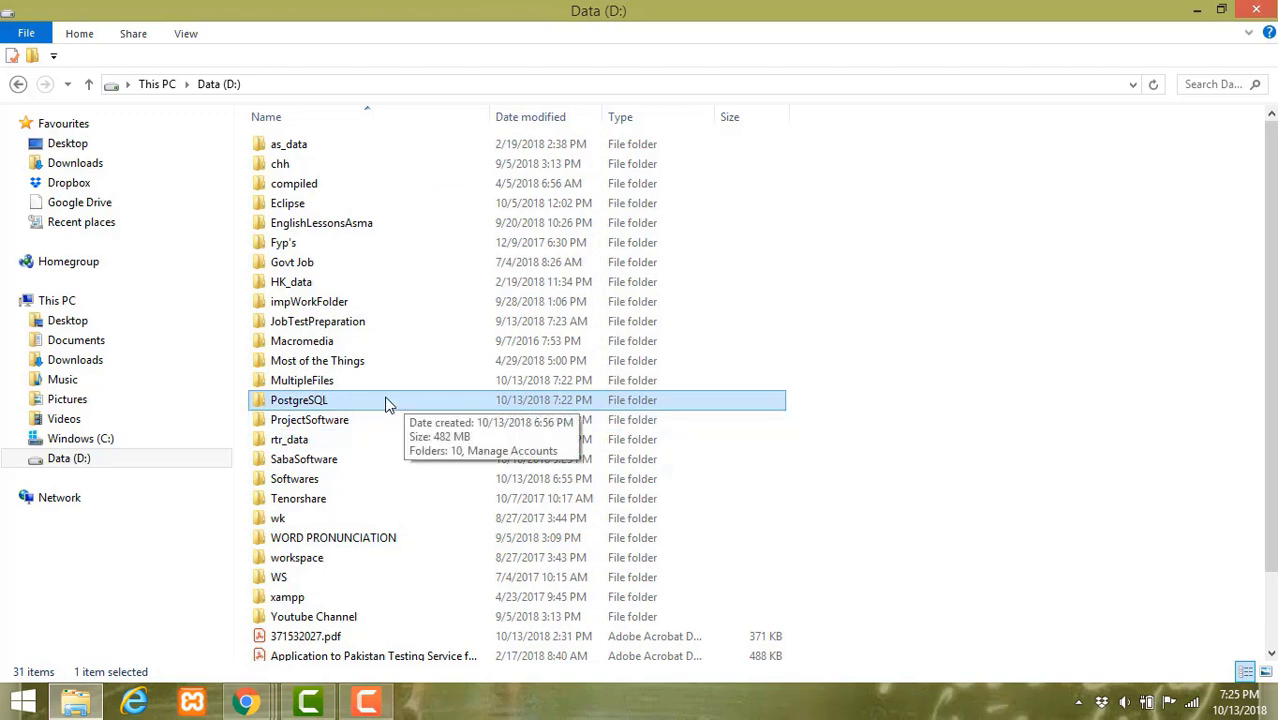
- Run postgresql-10.5-2-windows-x64.exe from the D:\Softwares folder
double_click(365, 485)
left_click(433, 148)
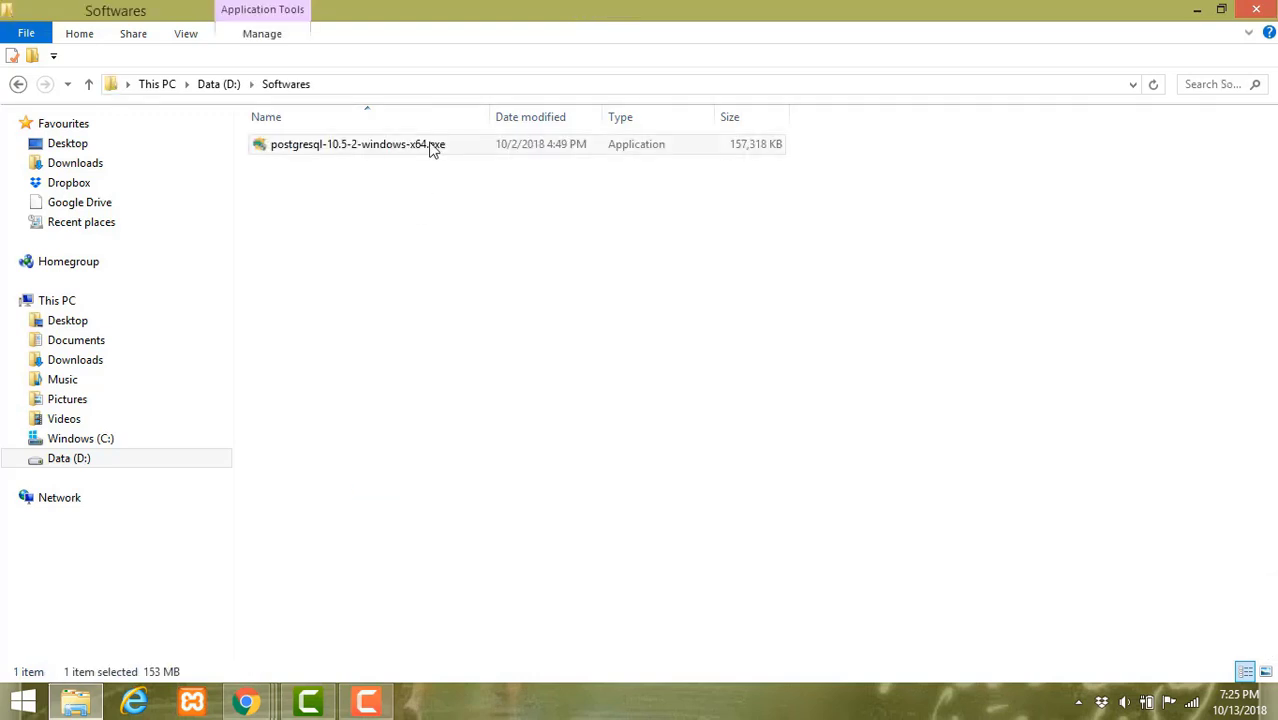
double_click(433, 148)
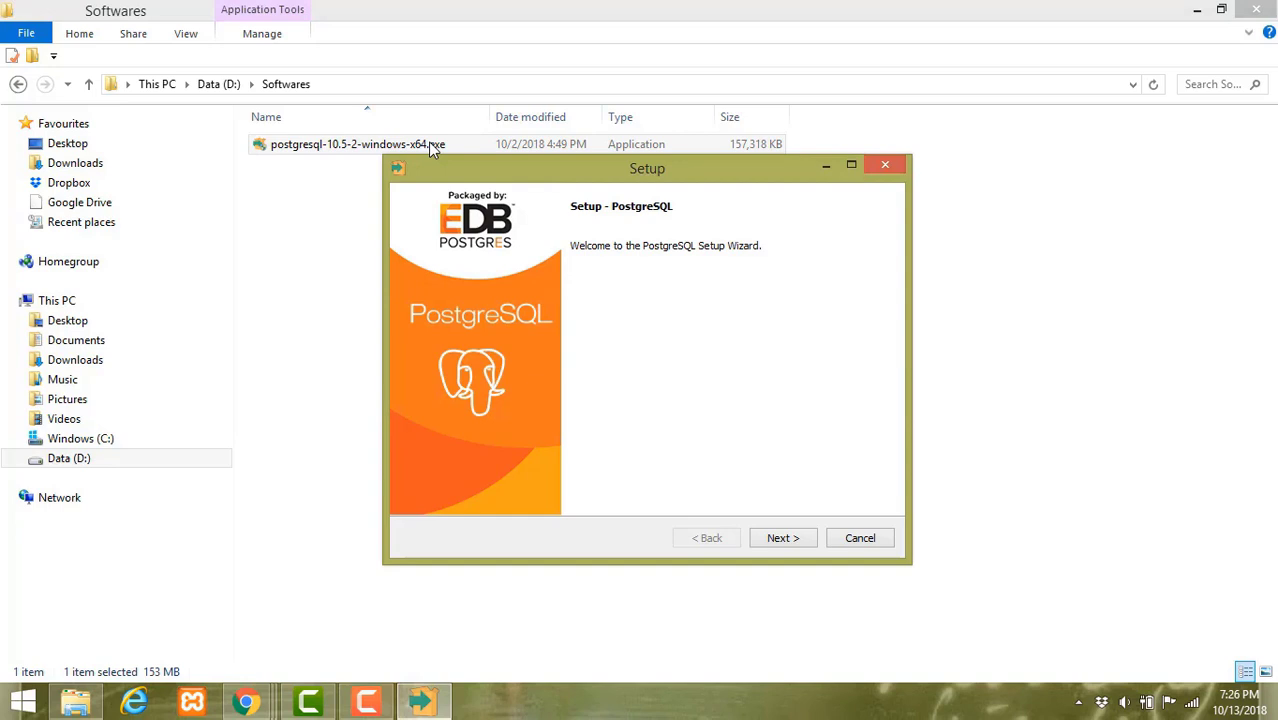
- Keep all four components and accept upgrading the existing installation
key("Return")
key("Return")
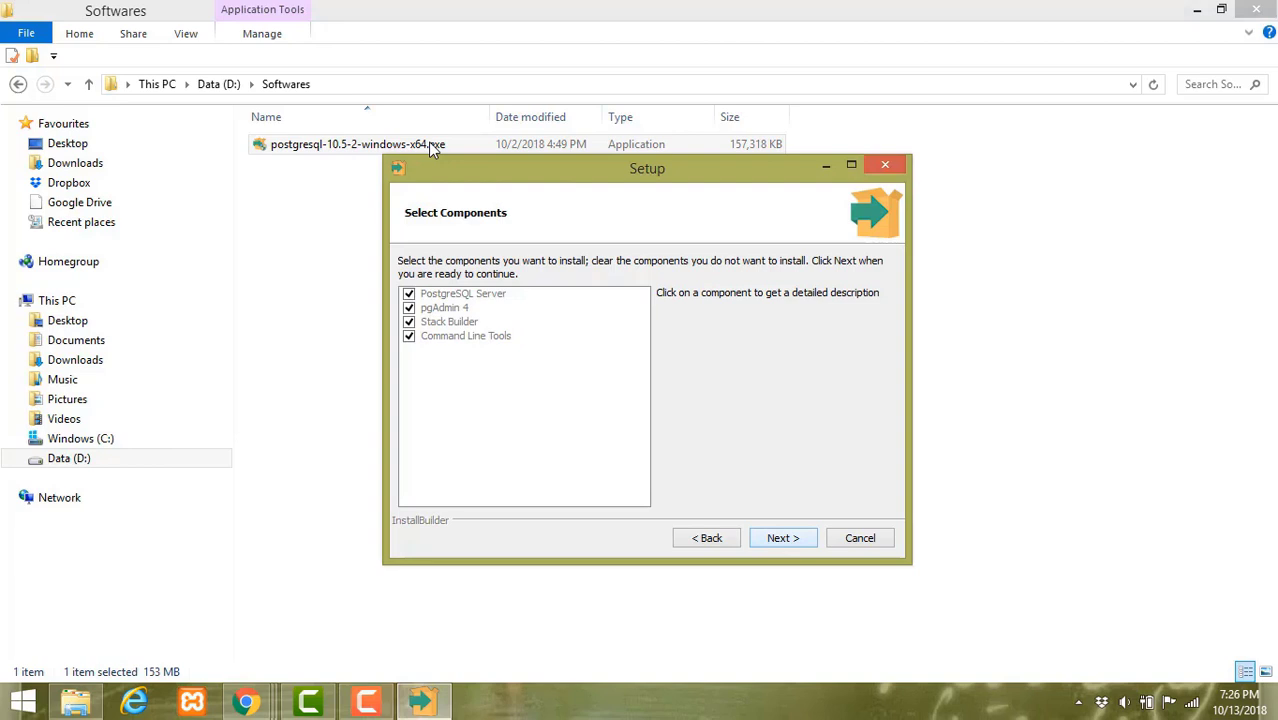
key("Return")
key("Return")
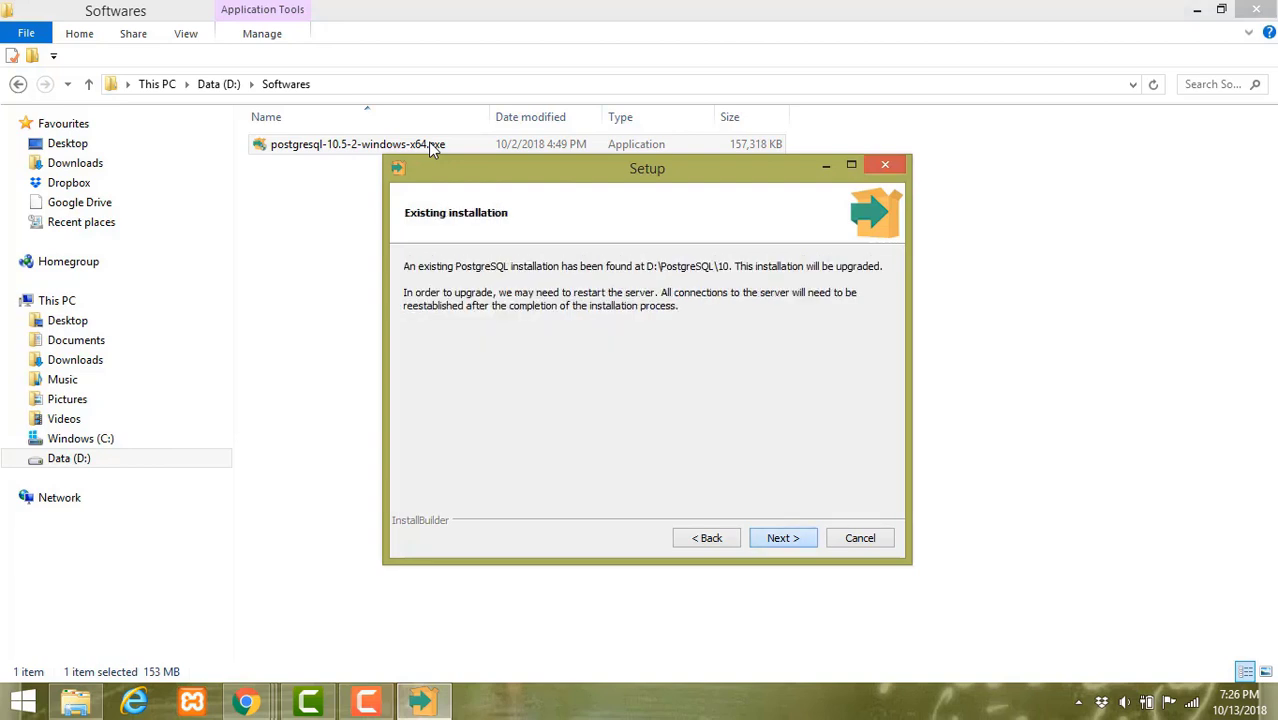
key("Return")
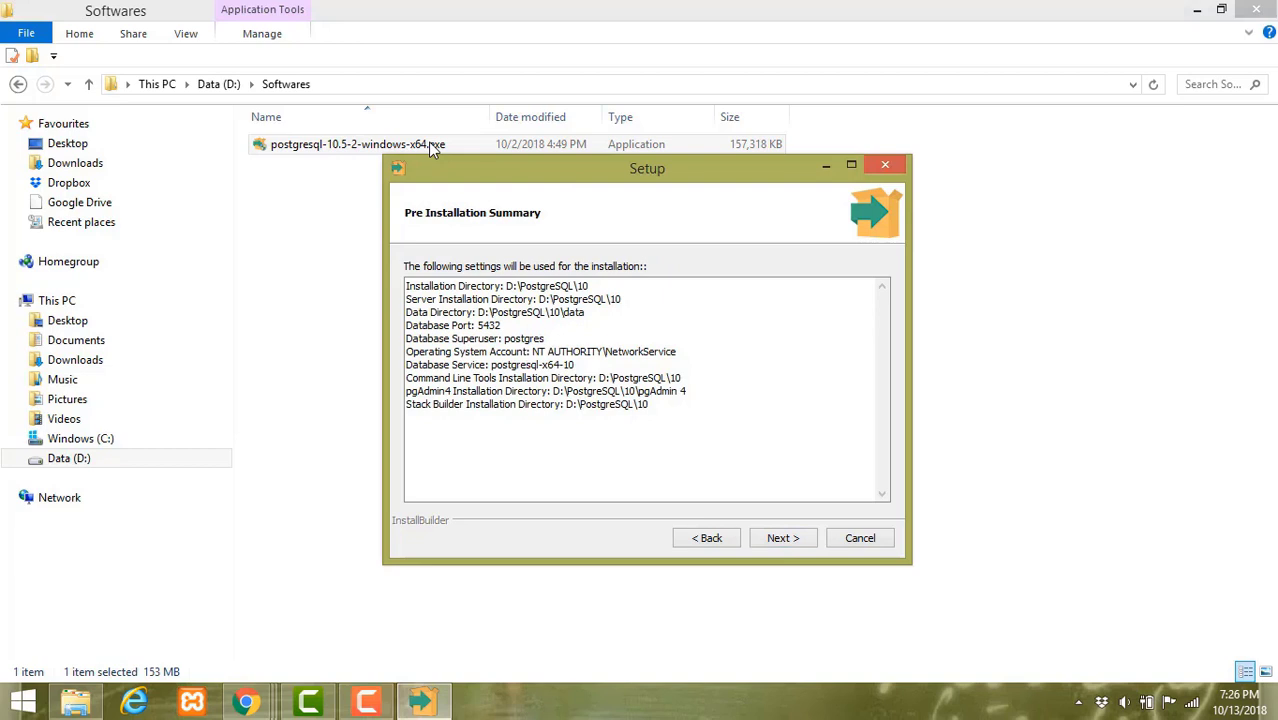
- Review the summary paths under D:\PostgreSQL\10 and port 5432, then continue
left_click_drag(504, 286, 406, 286)
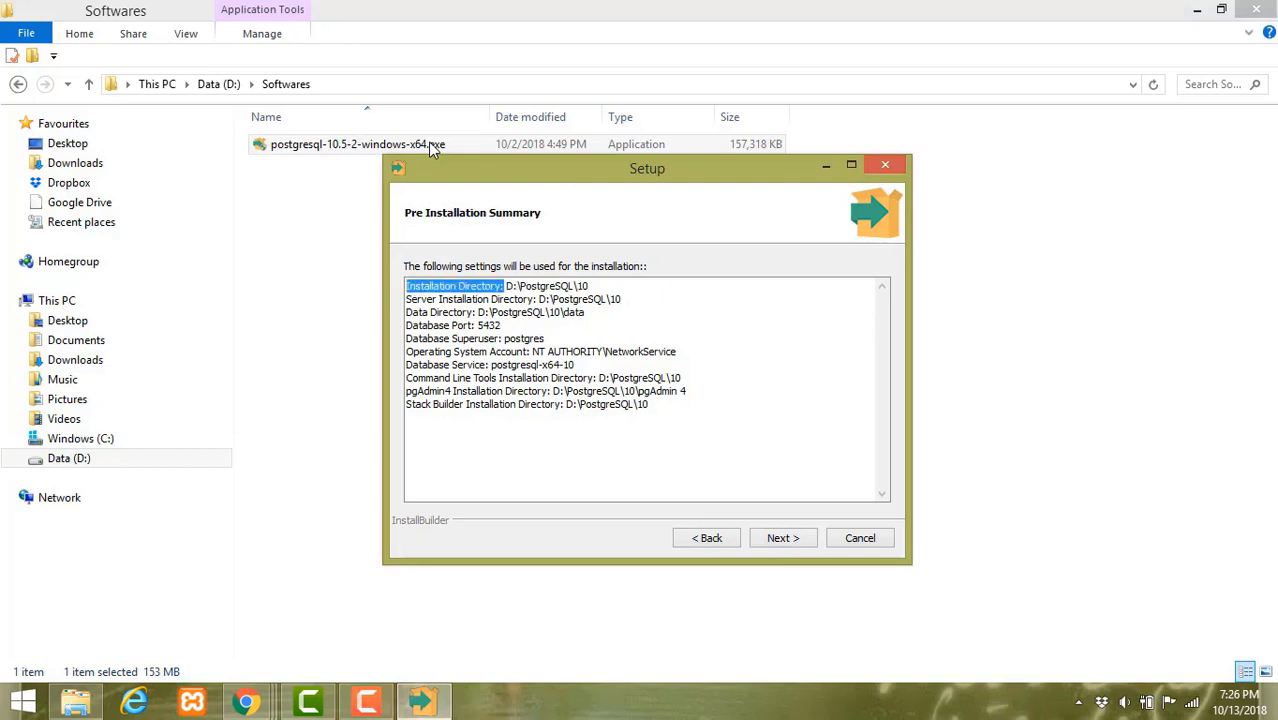
left_click_drag(537, 299, 621, 299)
left_click_drag(477, 312, 584, 312)
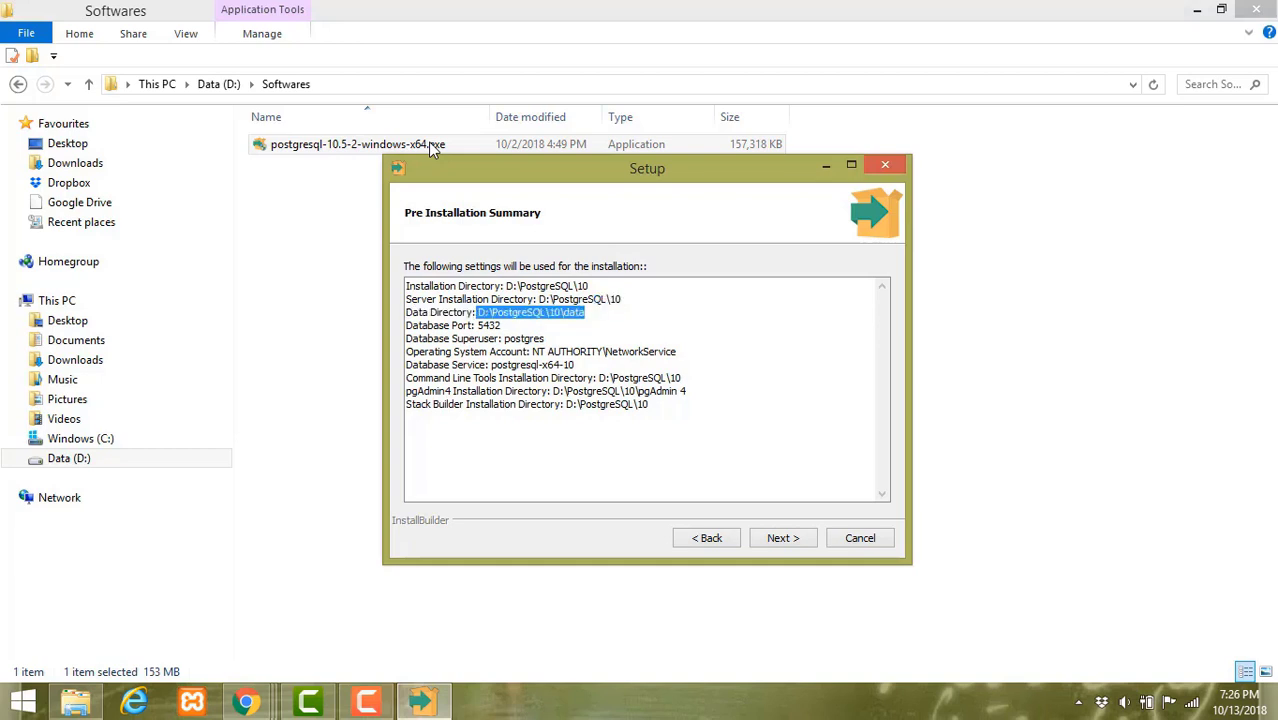
left_click_drag(478, 325, 544, 338)
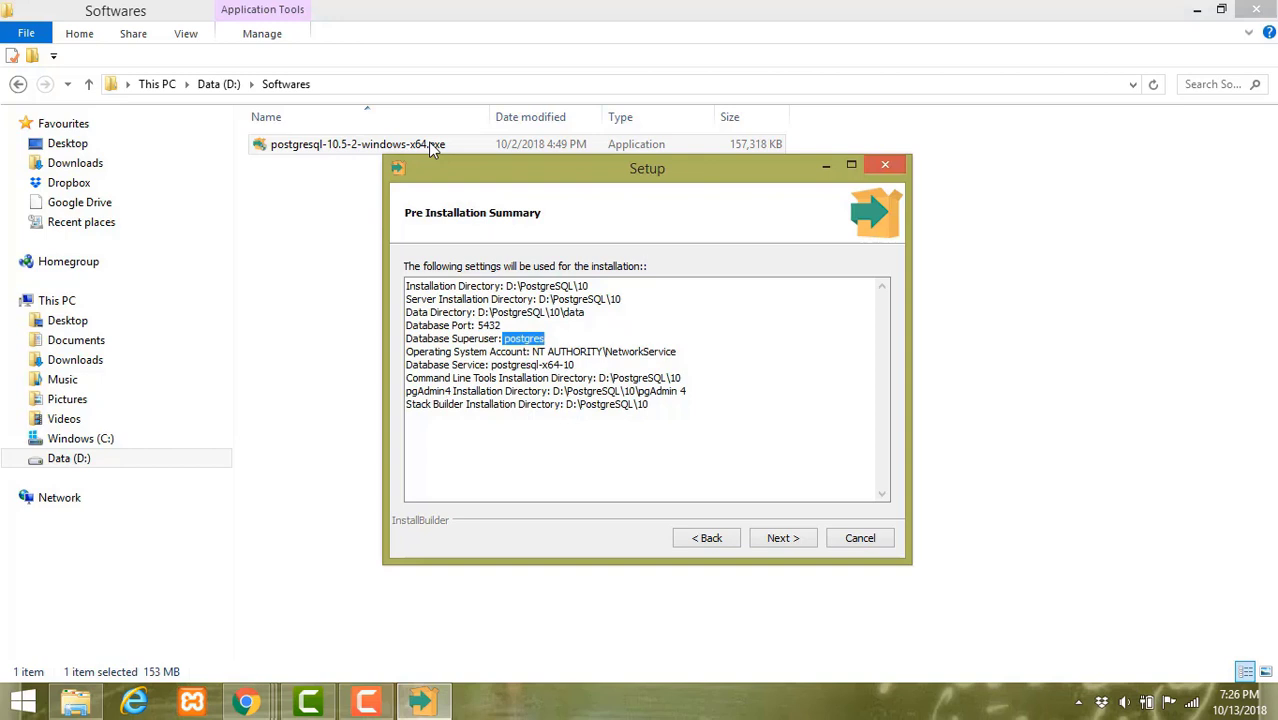
left_click(533, 352)
key("Return")
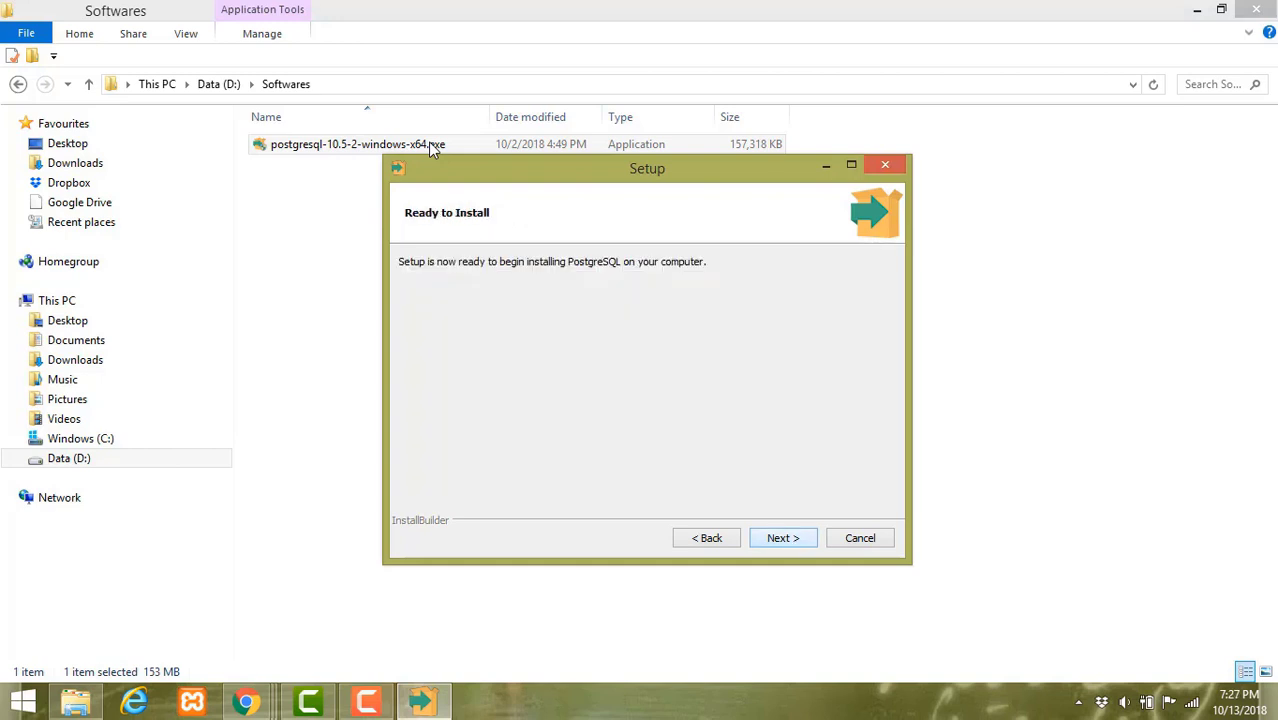
- Install PostgreSQL 10.5 and list the installations in the launched Stack Builder
key("Return")
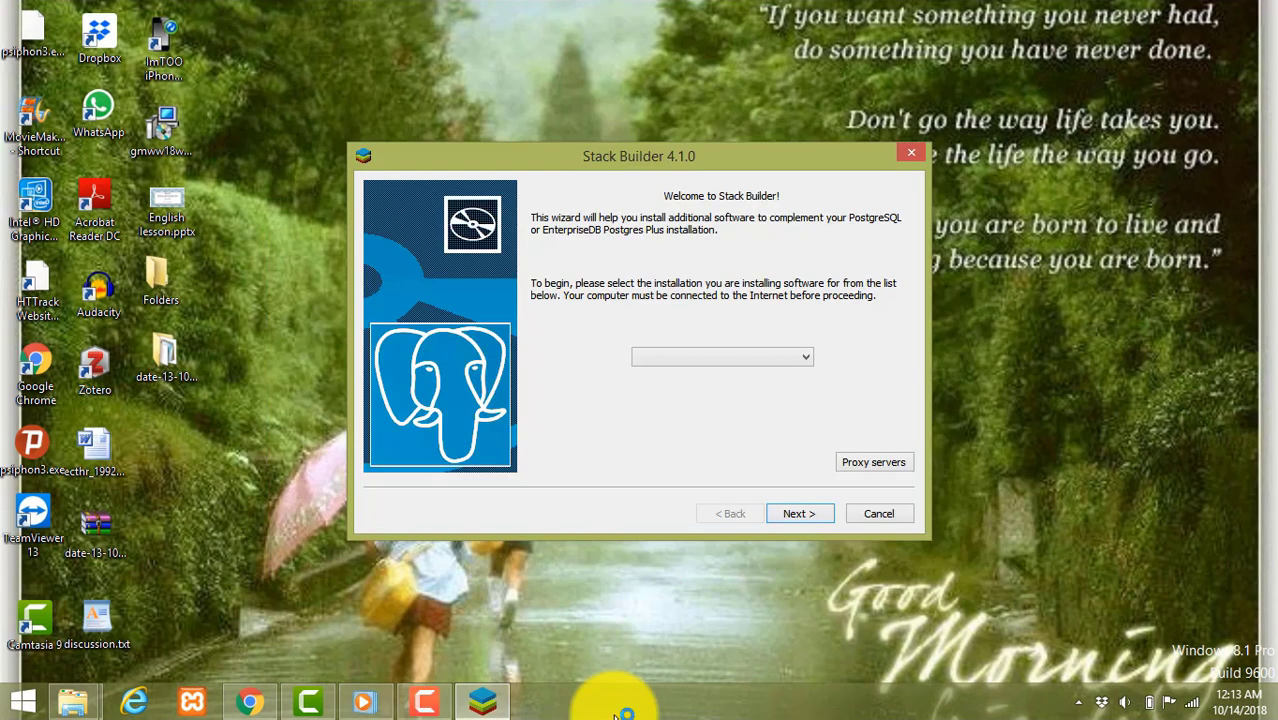
left_click(805, 357)
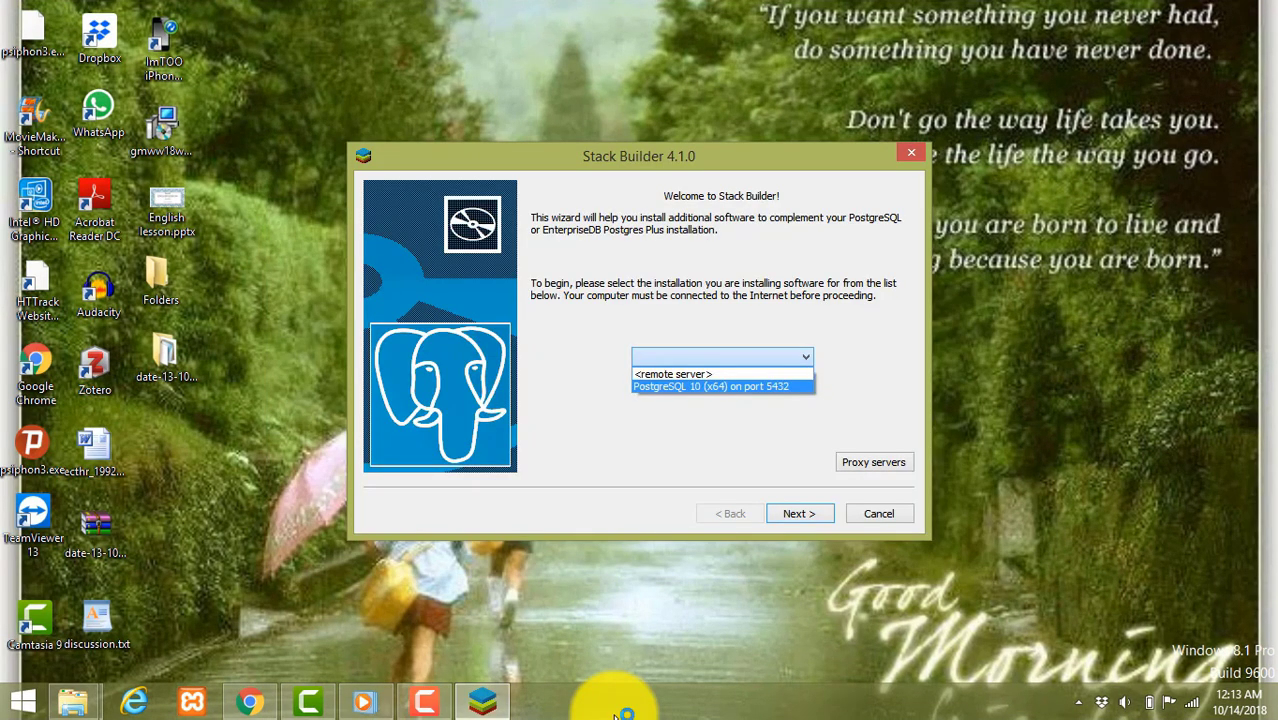
- Pick PostgreSQL 10 (x64) on port 5432 and load the available applications list
left_click(711, 387)
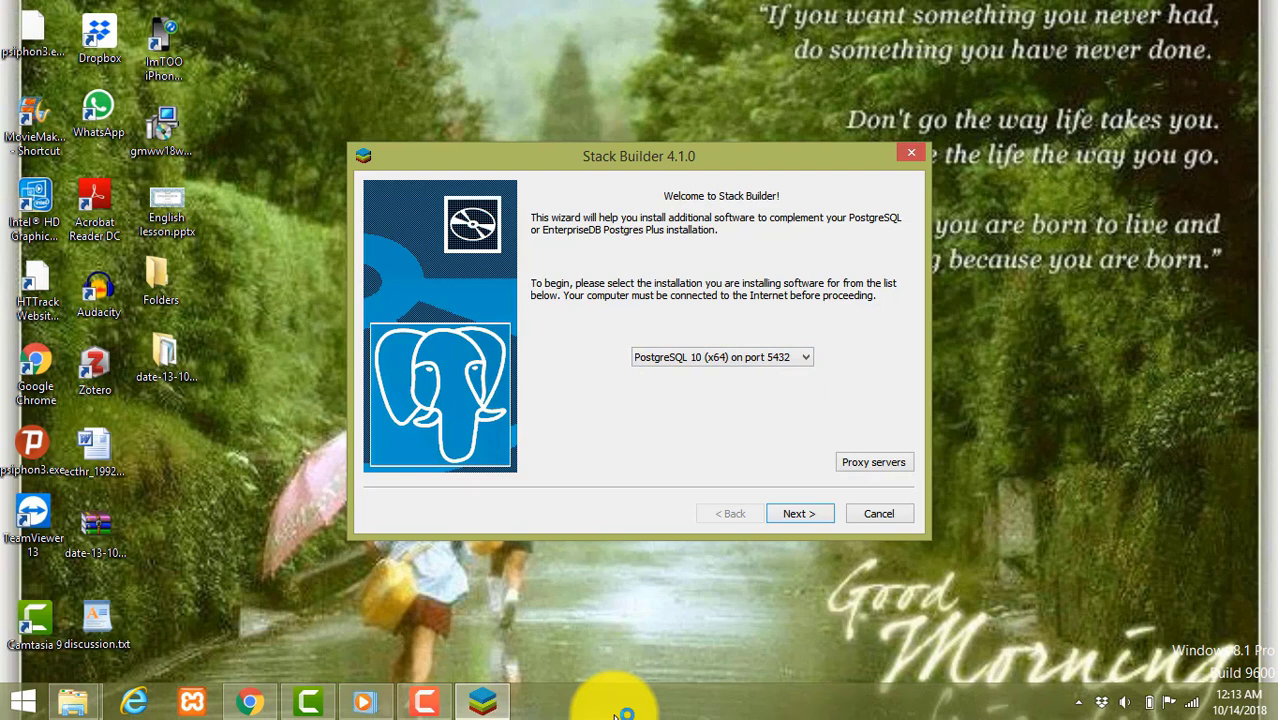
left_click(799, 513)
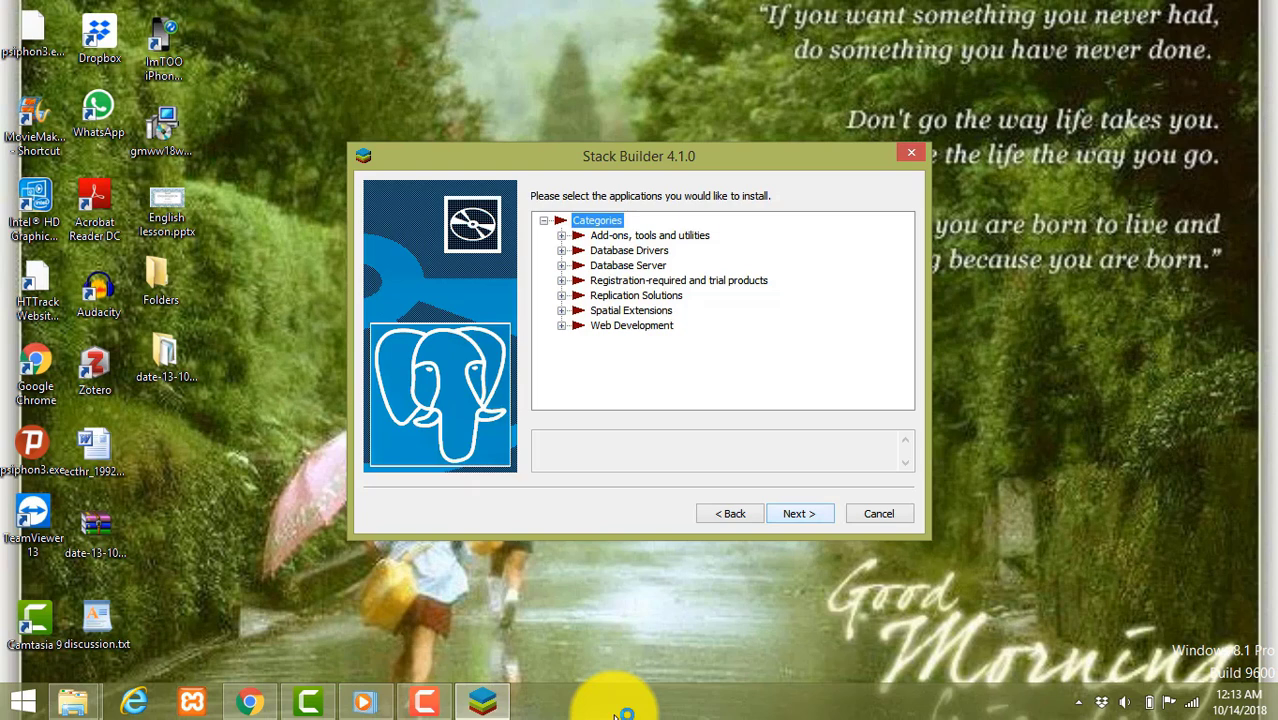
key("Return")
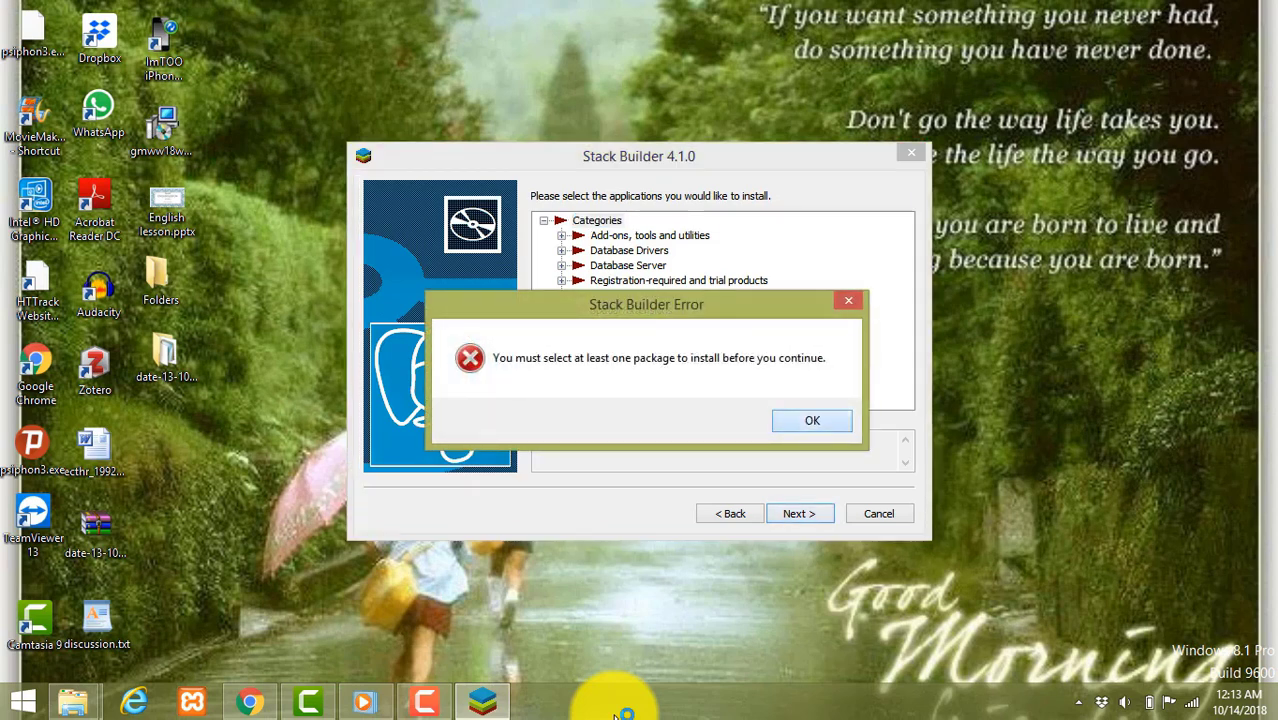
key("Return")
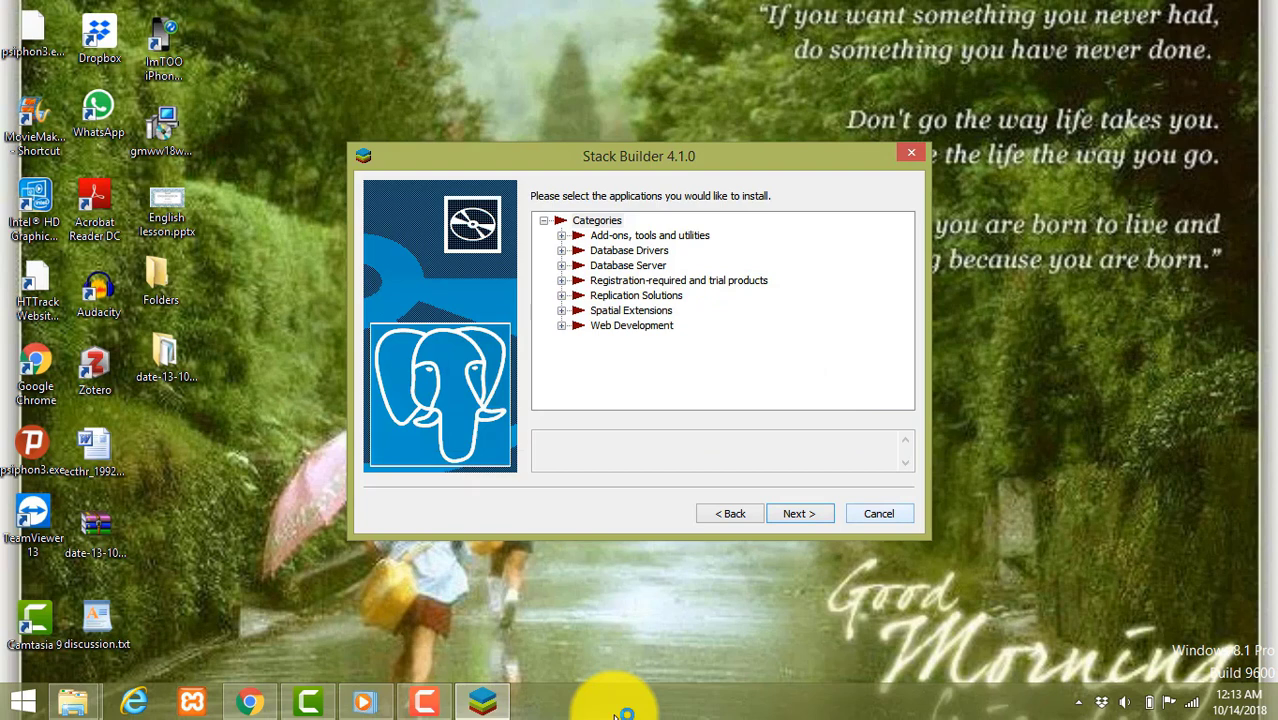
- Expand the add-on, driver, server and trial categories, then exit Stack Builder
left_click(562, 235)
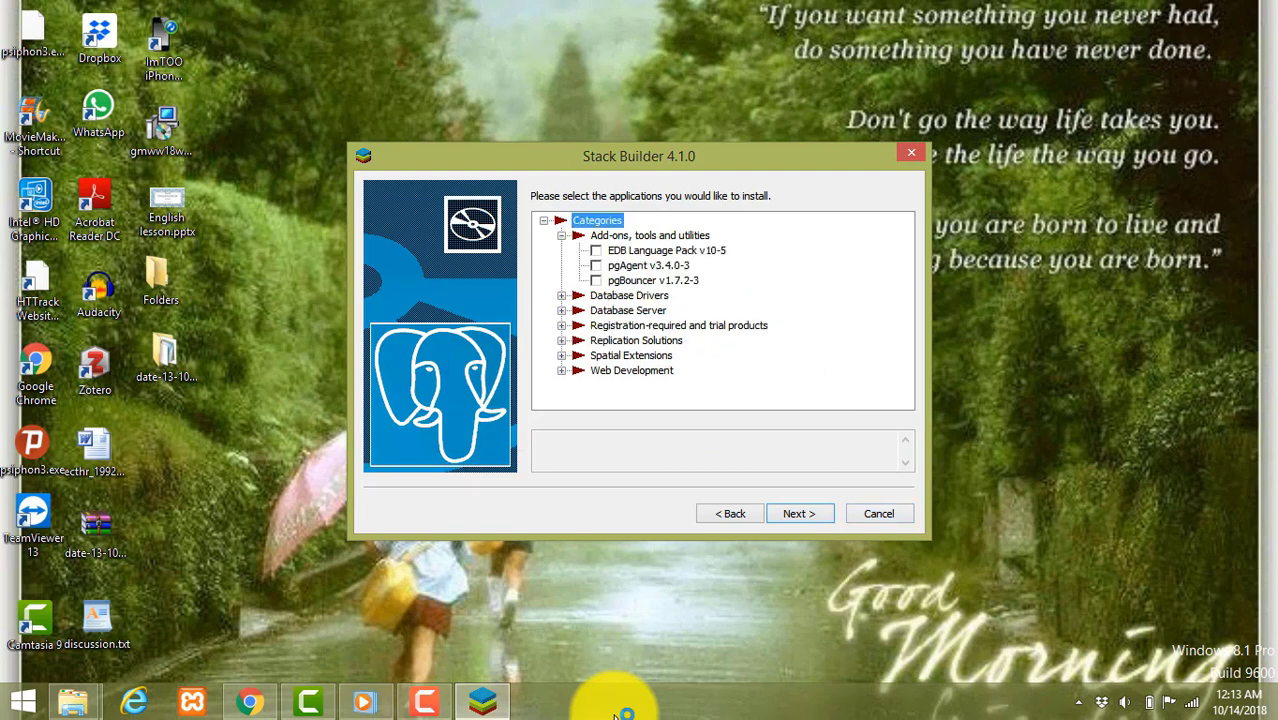
left_click(562, 295)
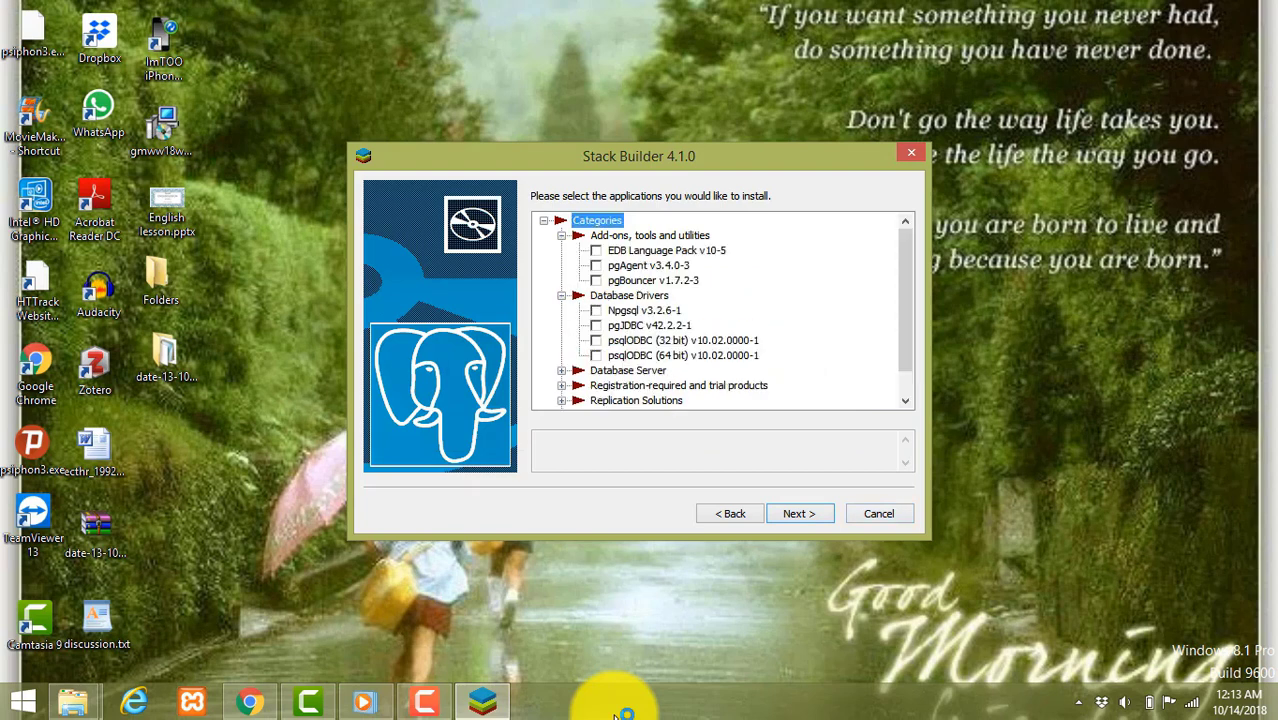
left_click(562, 370)
mouse_move(905, 313)
left_mouse_down()
mouse_move(905, 362)
mouse_move(905, 262)
left_mouse_up()
left_click(562, 355)
left_click(543, 220)
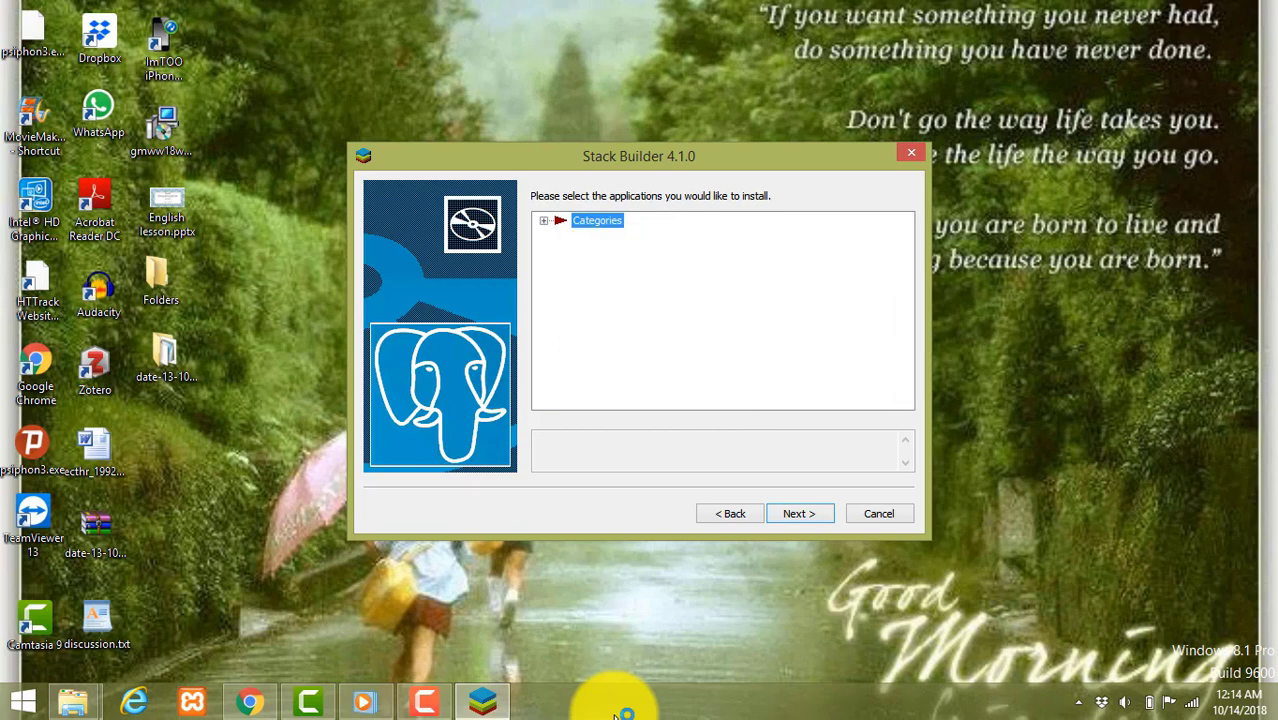
left_click(879, 513)
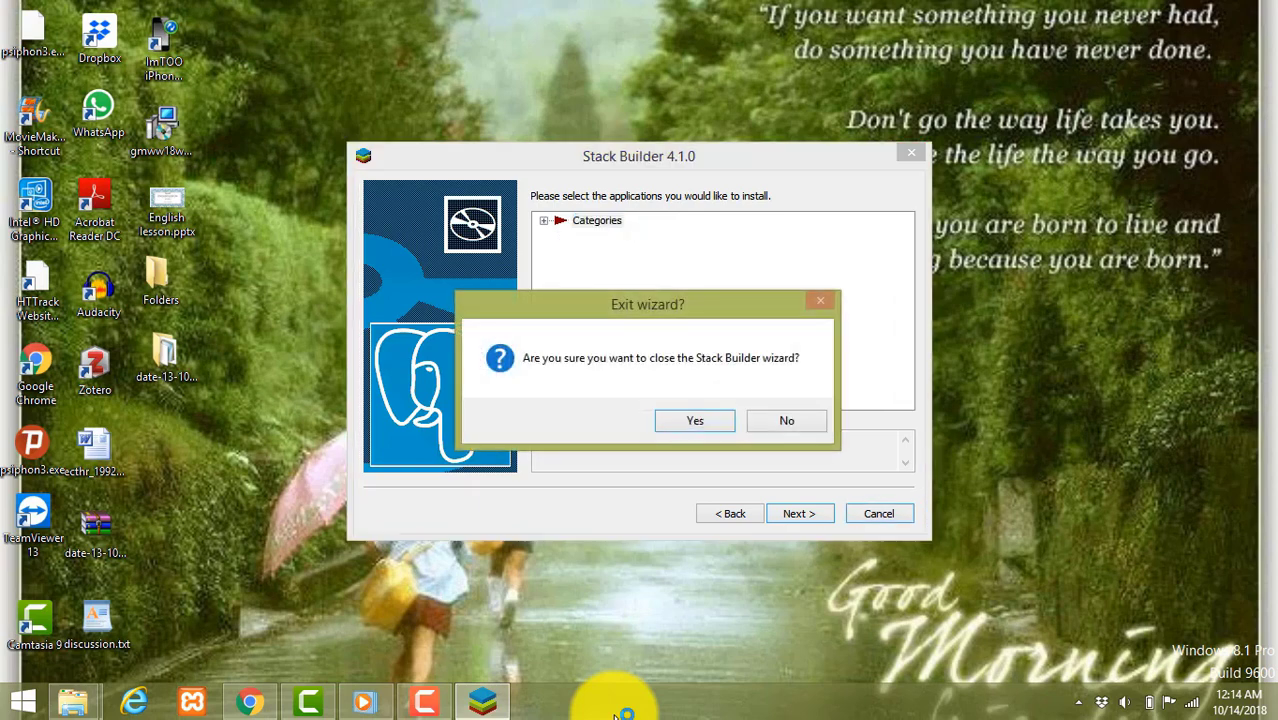
key("Return")
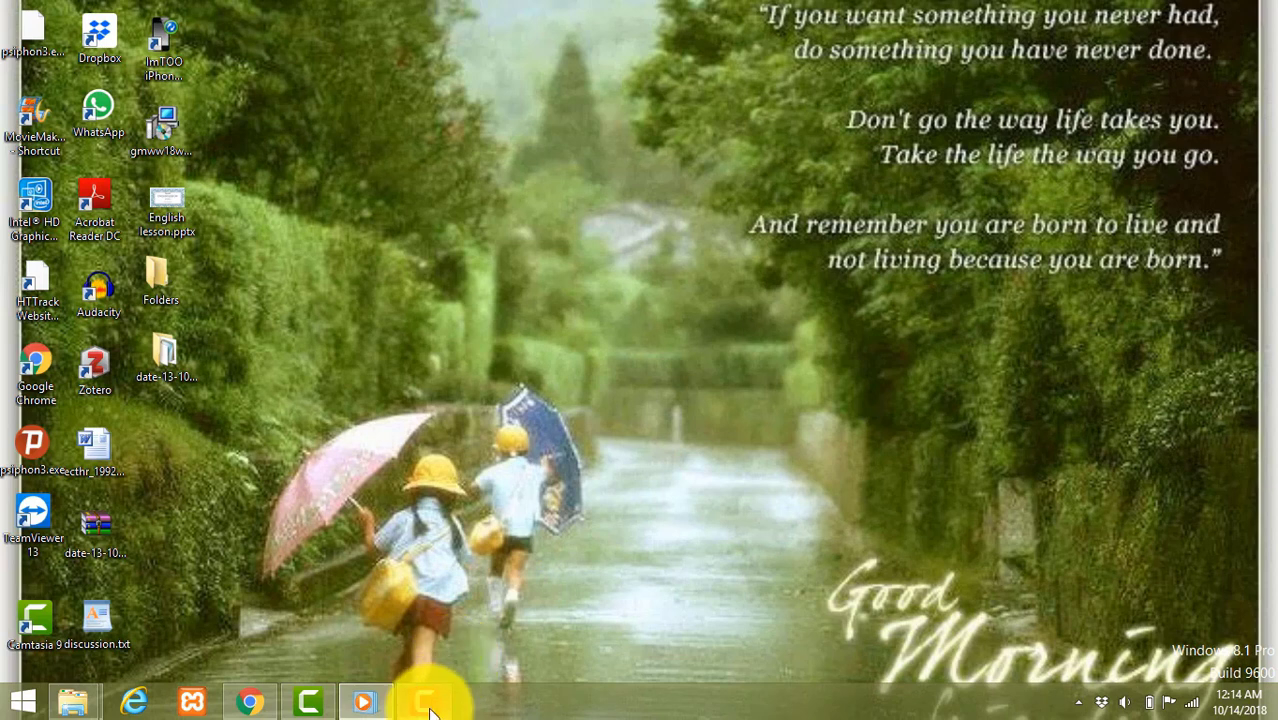
- Launch pgAdmin 4 from a 'pg' search, close the older pgAdmin tab, and return to Start
mouse_move(430, 710)
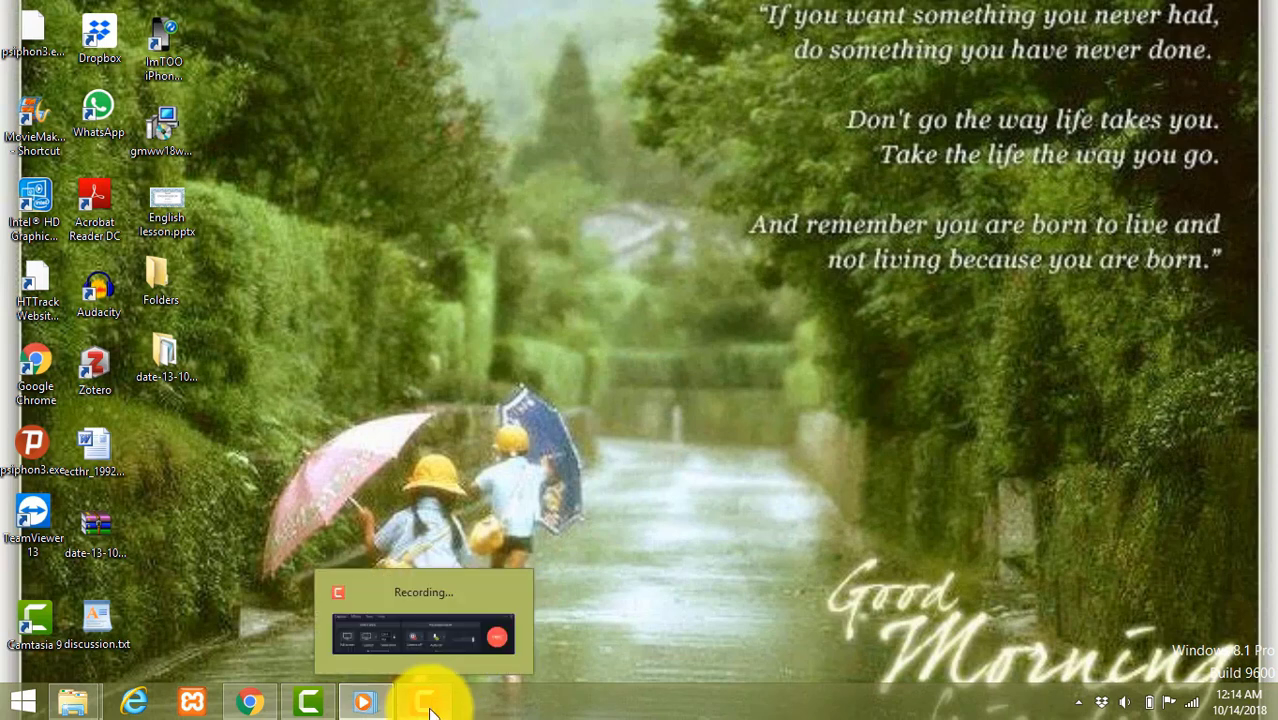
left_click(430, 706)
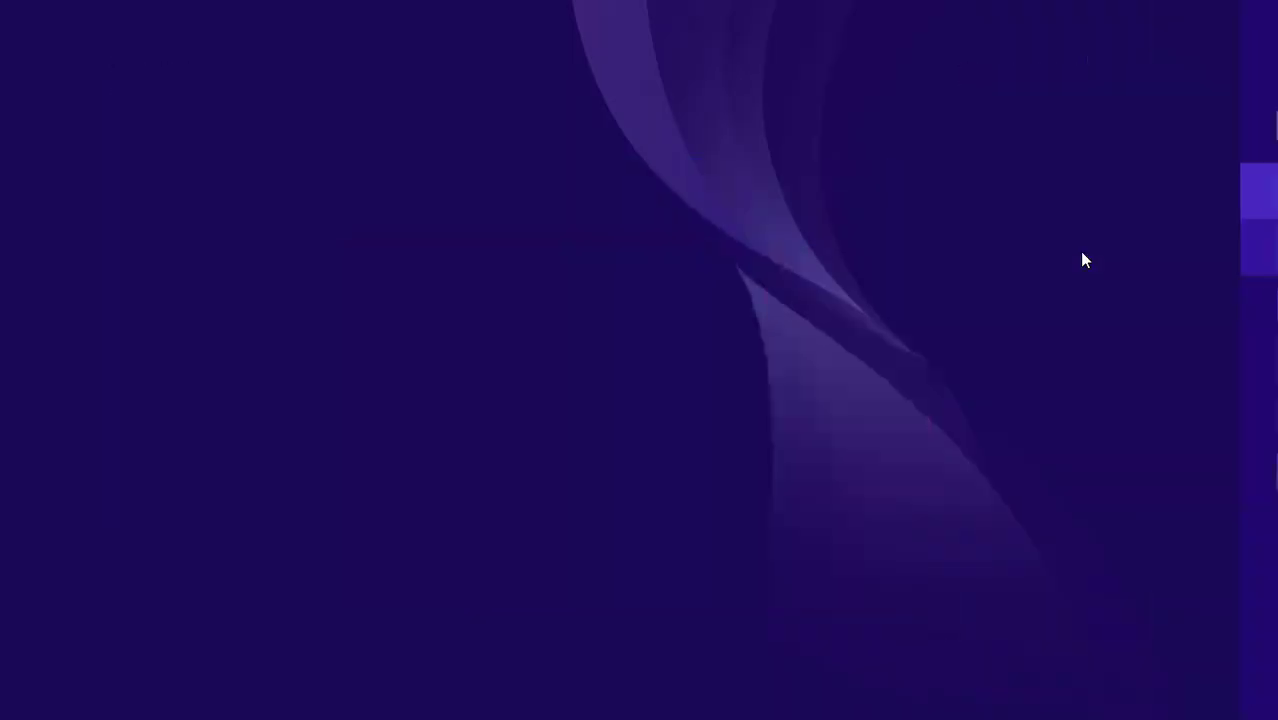
type("pgAdmin 4")
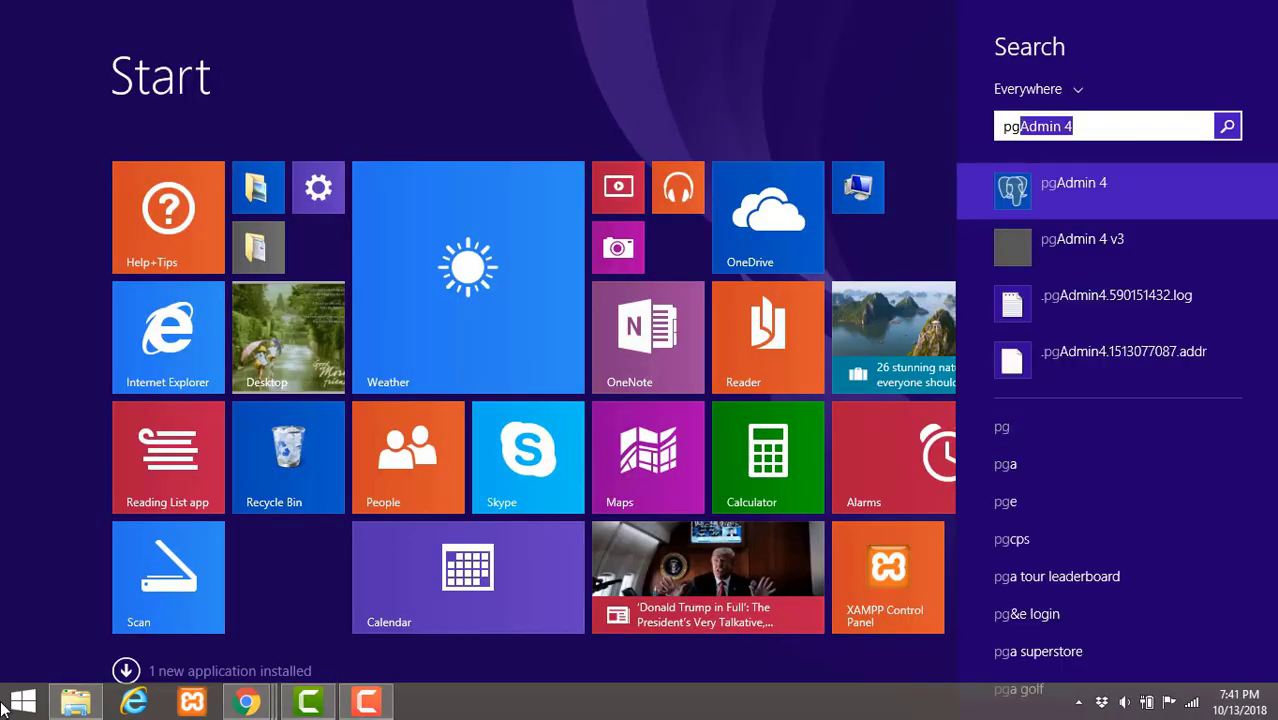
left_click(1071, 186)
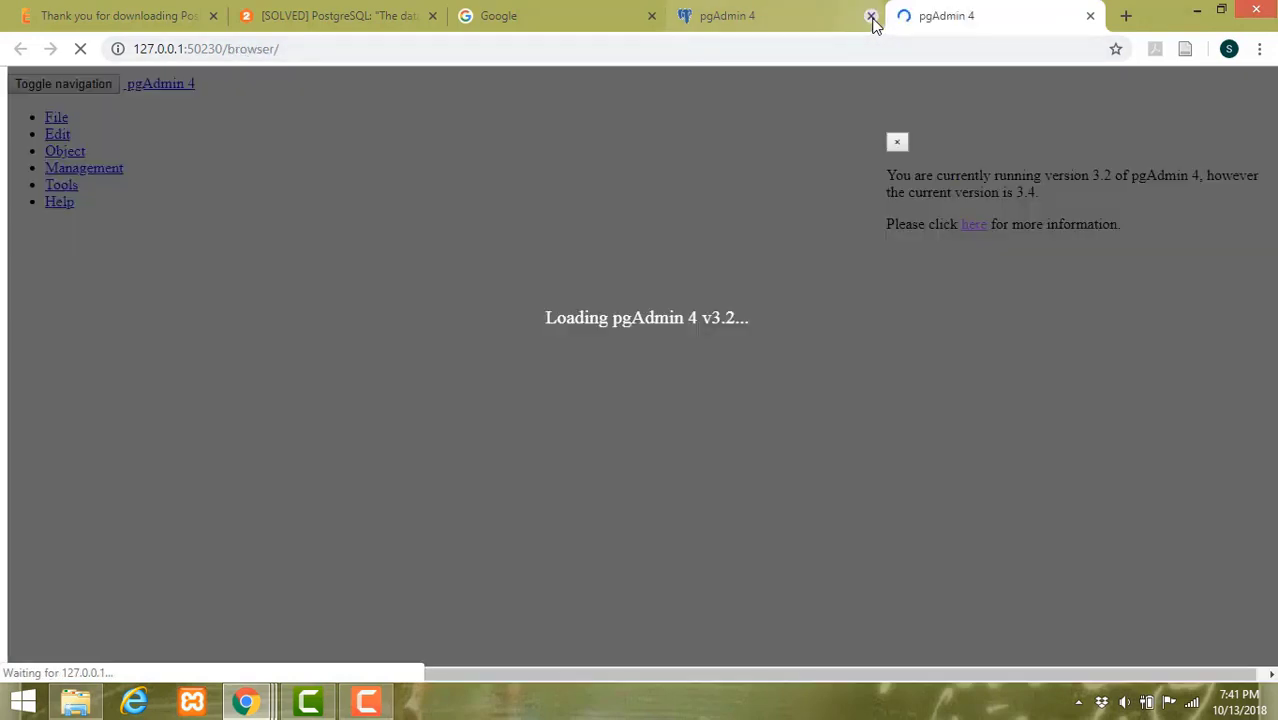
left_click(871, 17)
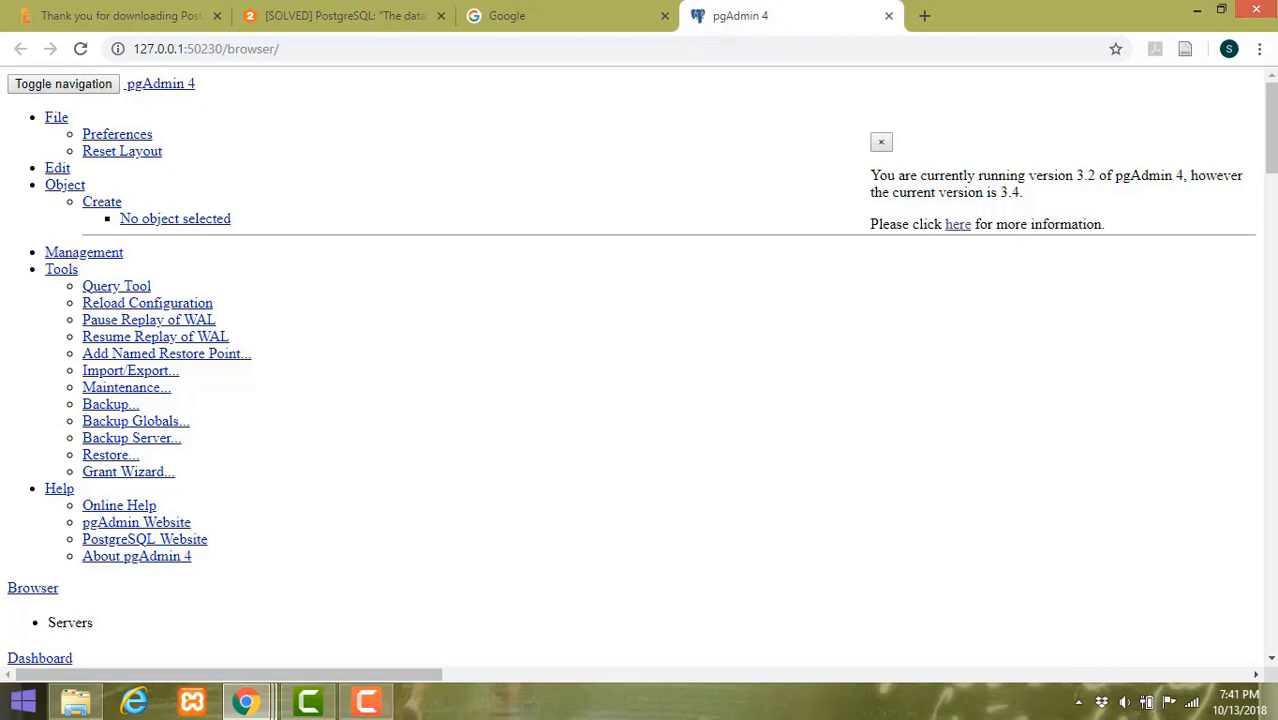
left_click(20, 708)
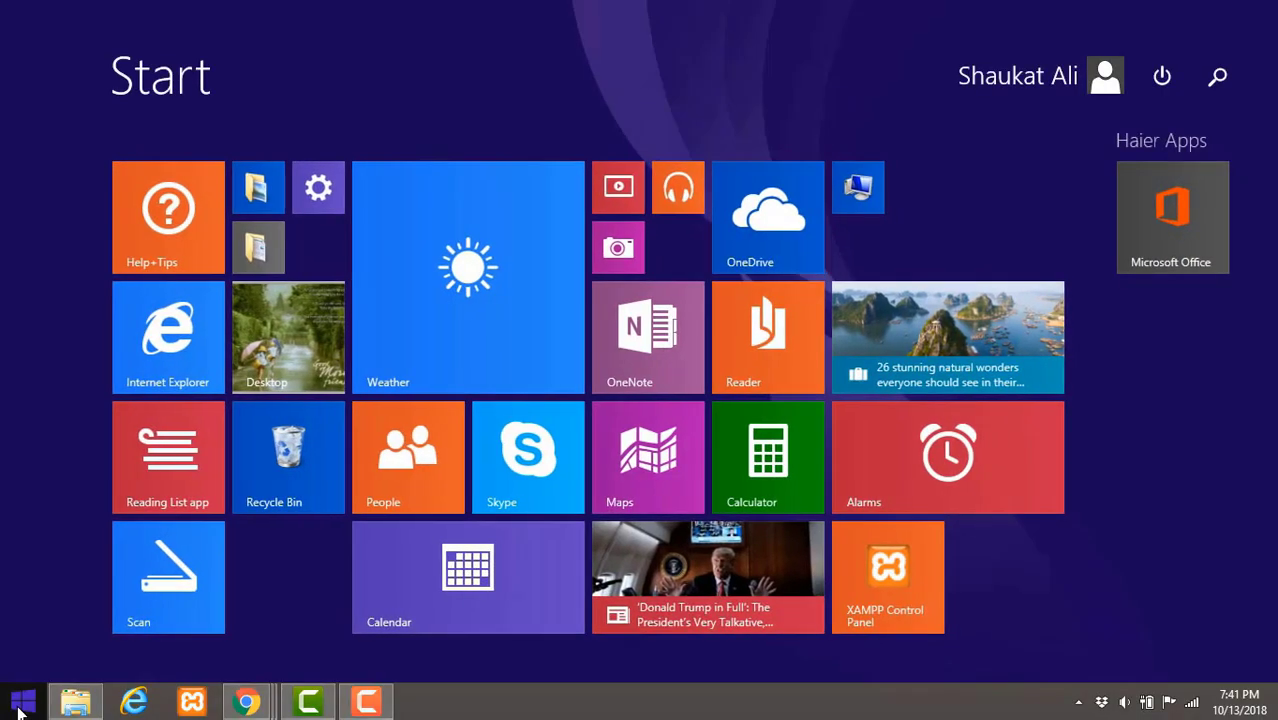
- Launch regedit and navigate to the HKEY_CLASSES_ROOT\.css key
type("regedit.exe")
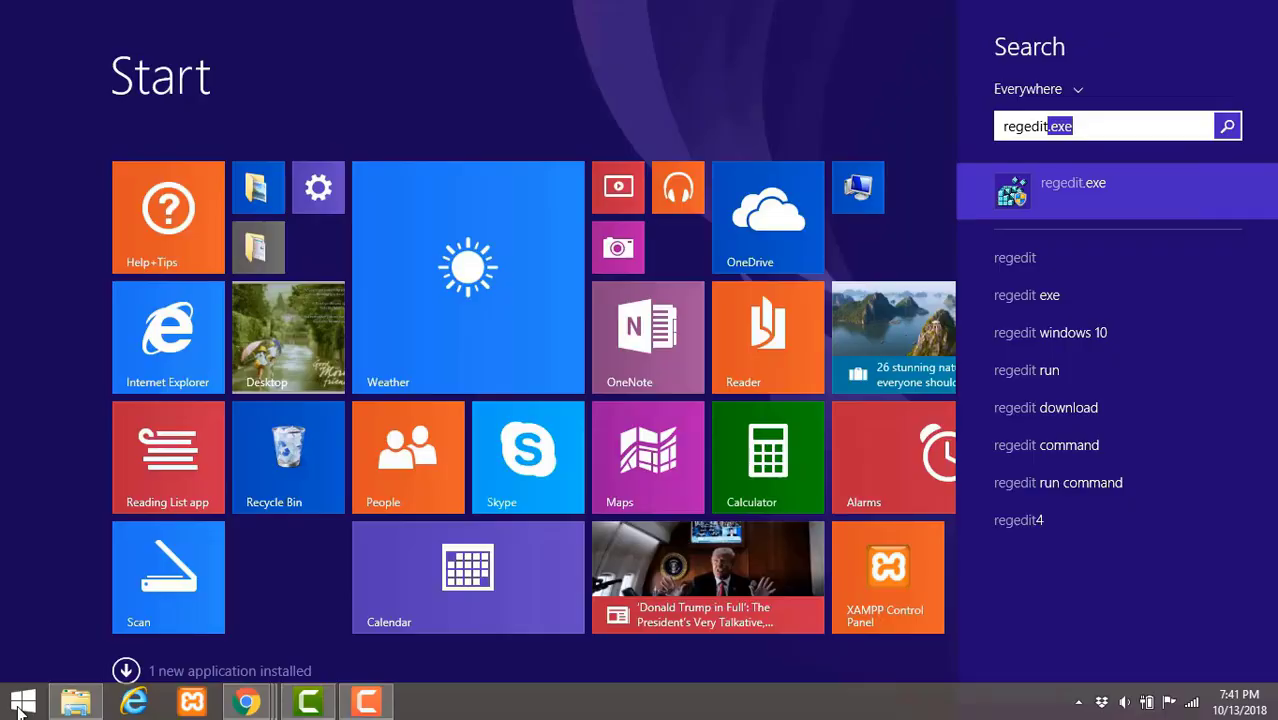
key("Return")
left_click(207, 118)
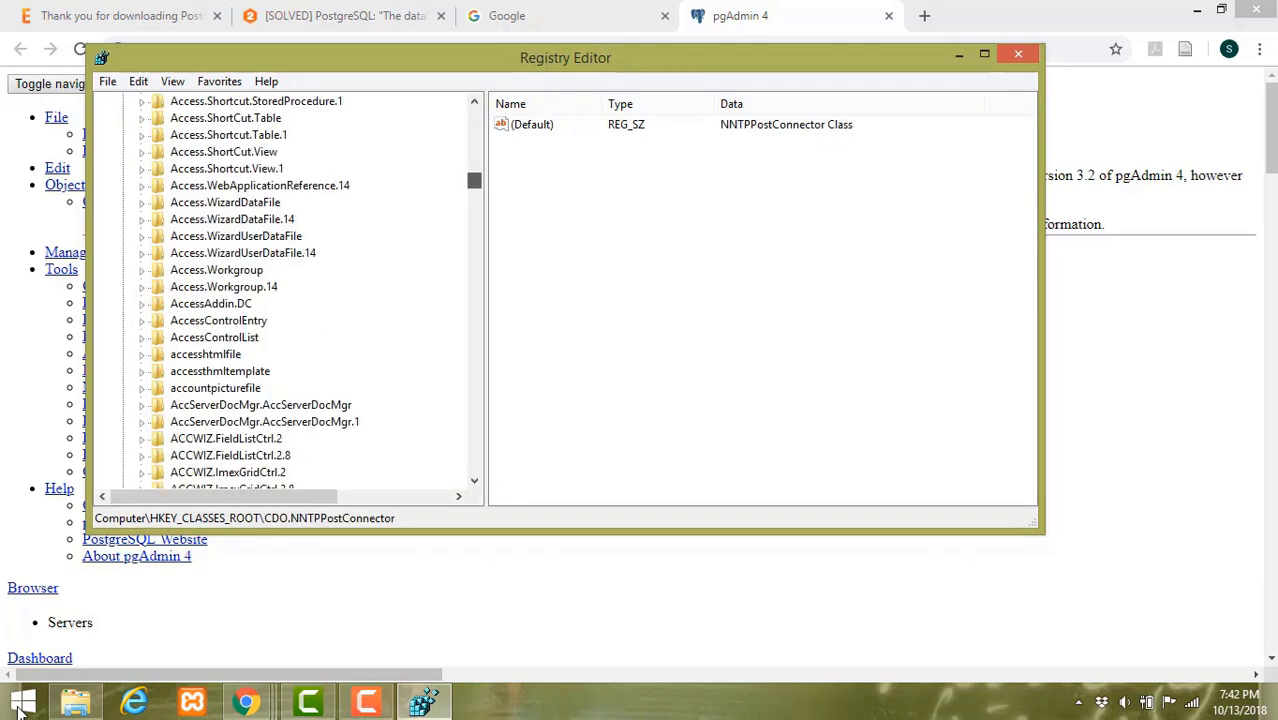
left_click_drag(474, 181, 474, 126)
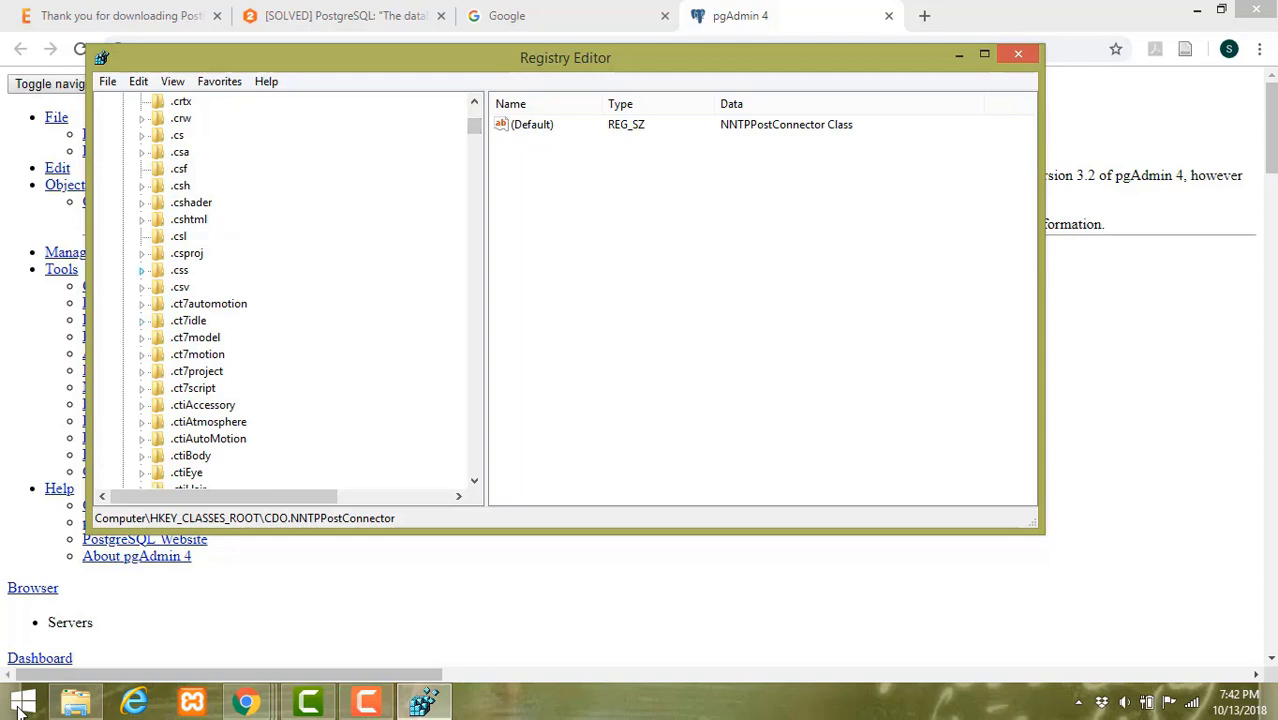
left_click(142, 270)
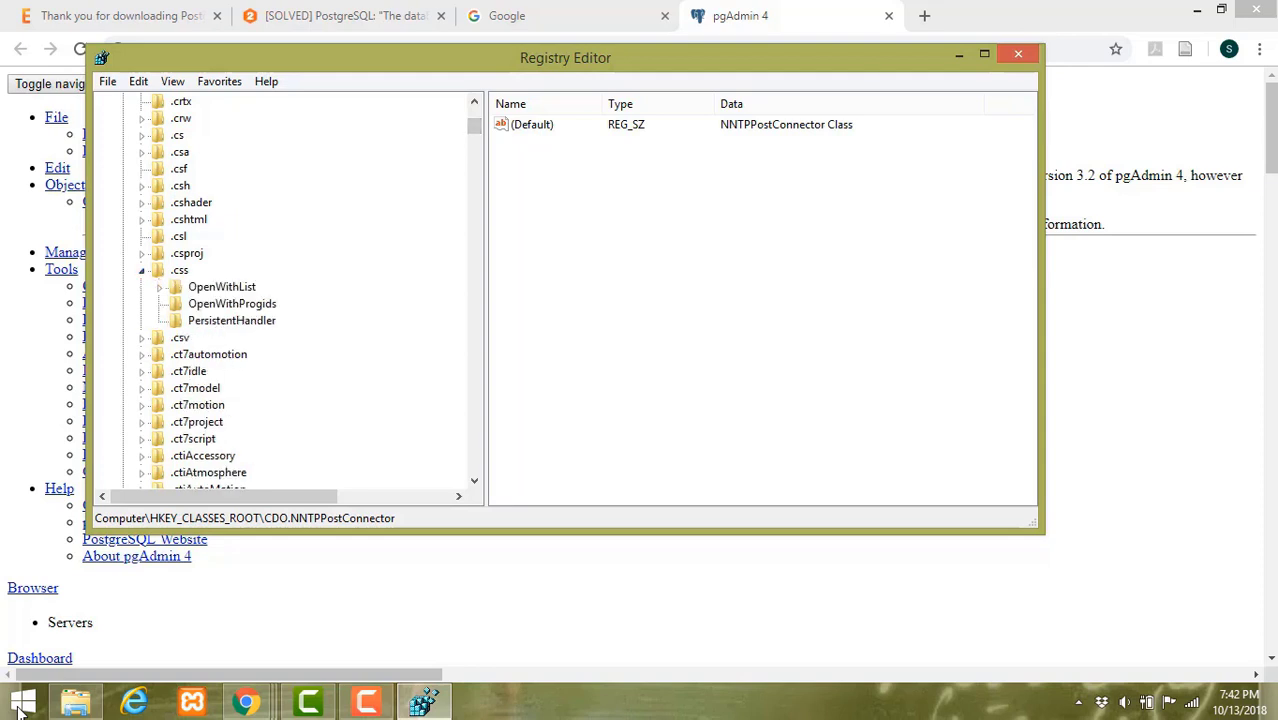
left_click(179, 270)
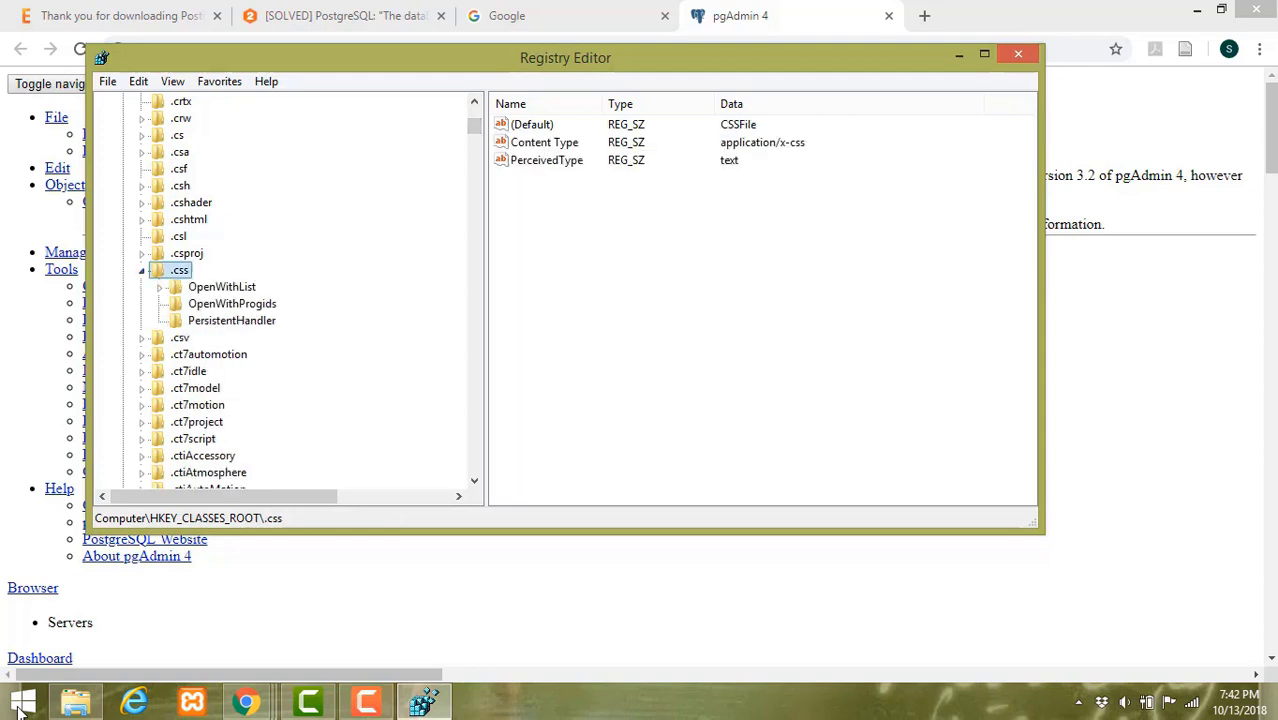
- Change the .css Content Type from application/x-css to text/css and close Registry Editor
double_click(544, 142)
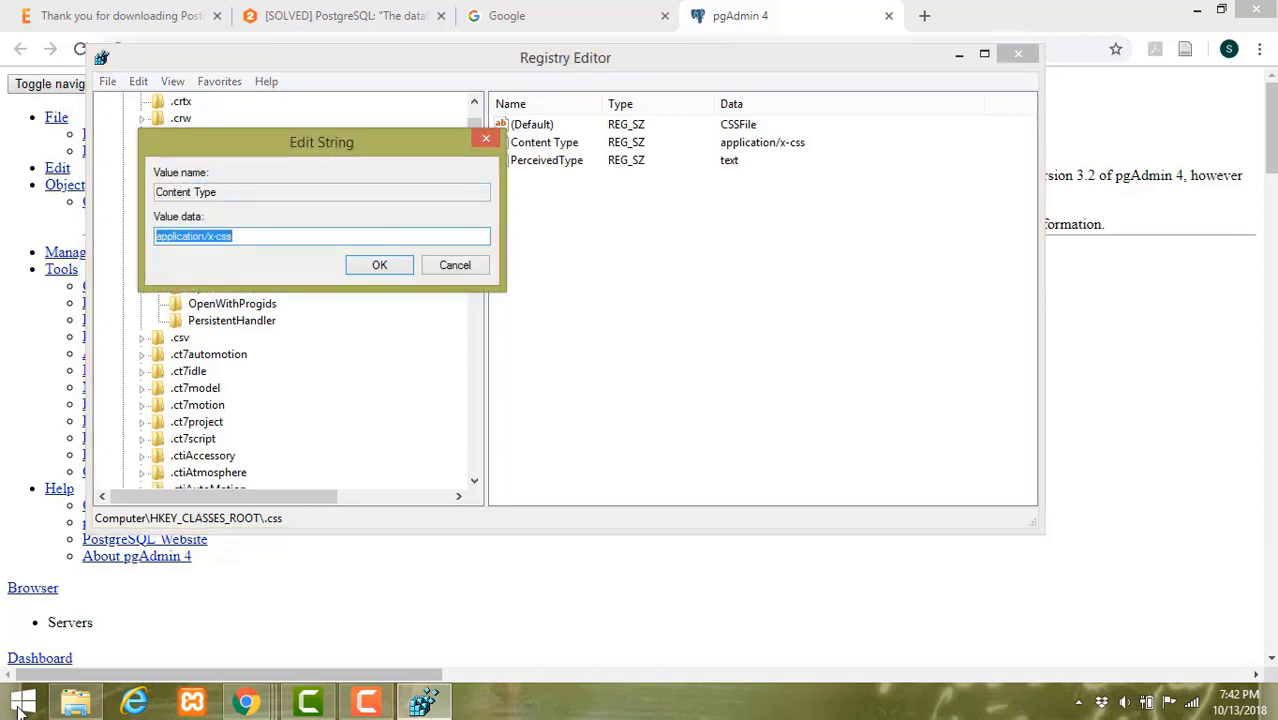
left_click(200, 236)
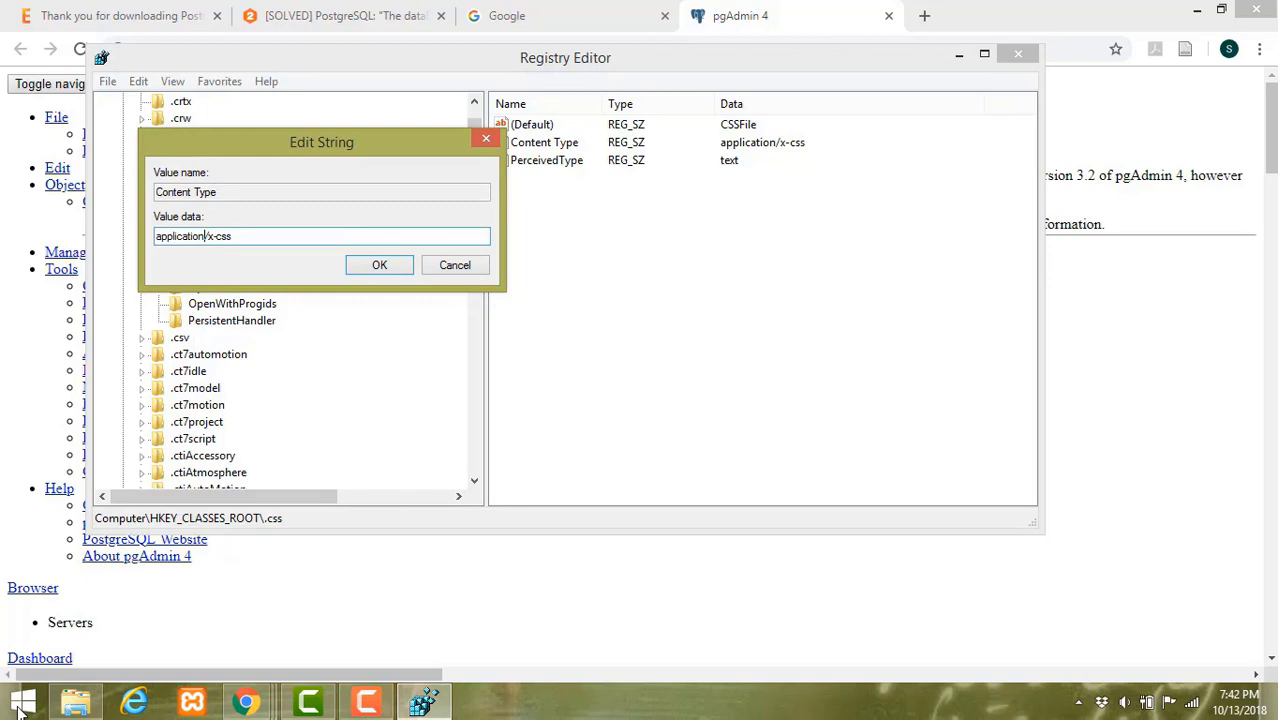
key("BackSpace")
key("BackSpace")
key("BackSpace")
key("BackSpace")
key("BackSpace")
key("BackSpace")
key("BackSpace")
key("BackSpace")
key("BackSpace")
key("BackSpace")
key("BackSpace")
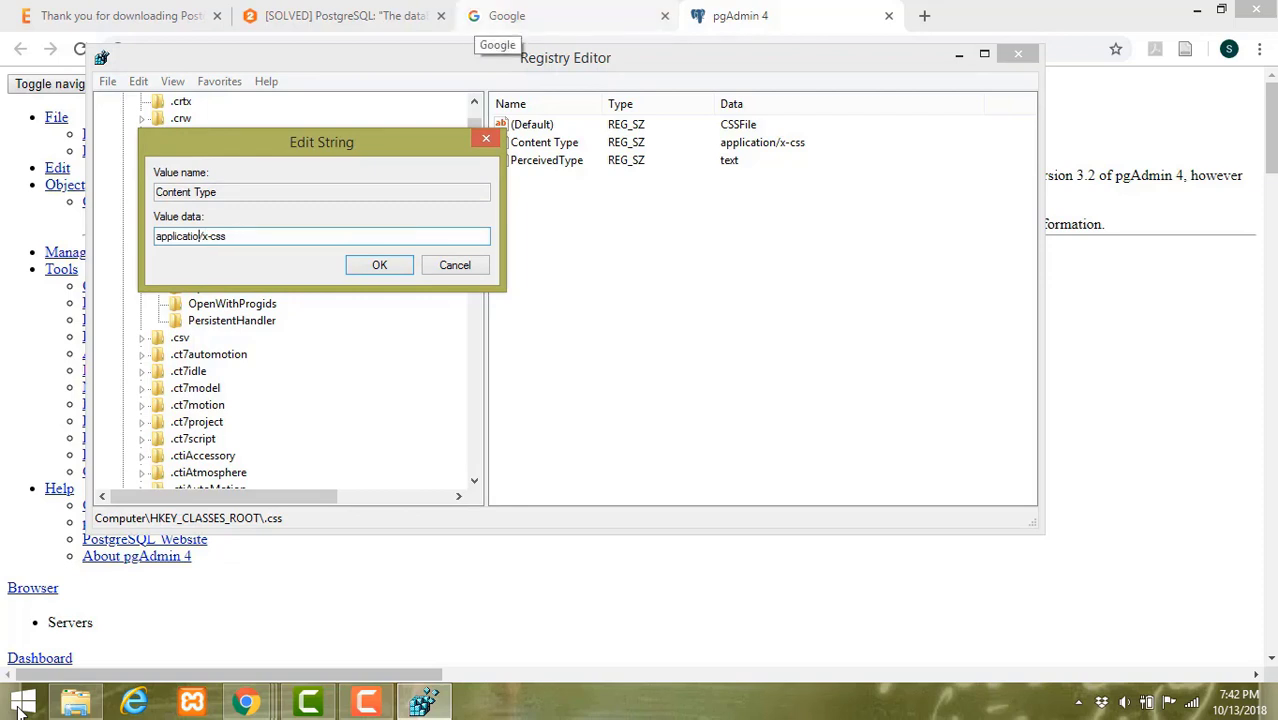
type("text")
key("Right")
key("Delete")
key("Delete")
key("Return")
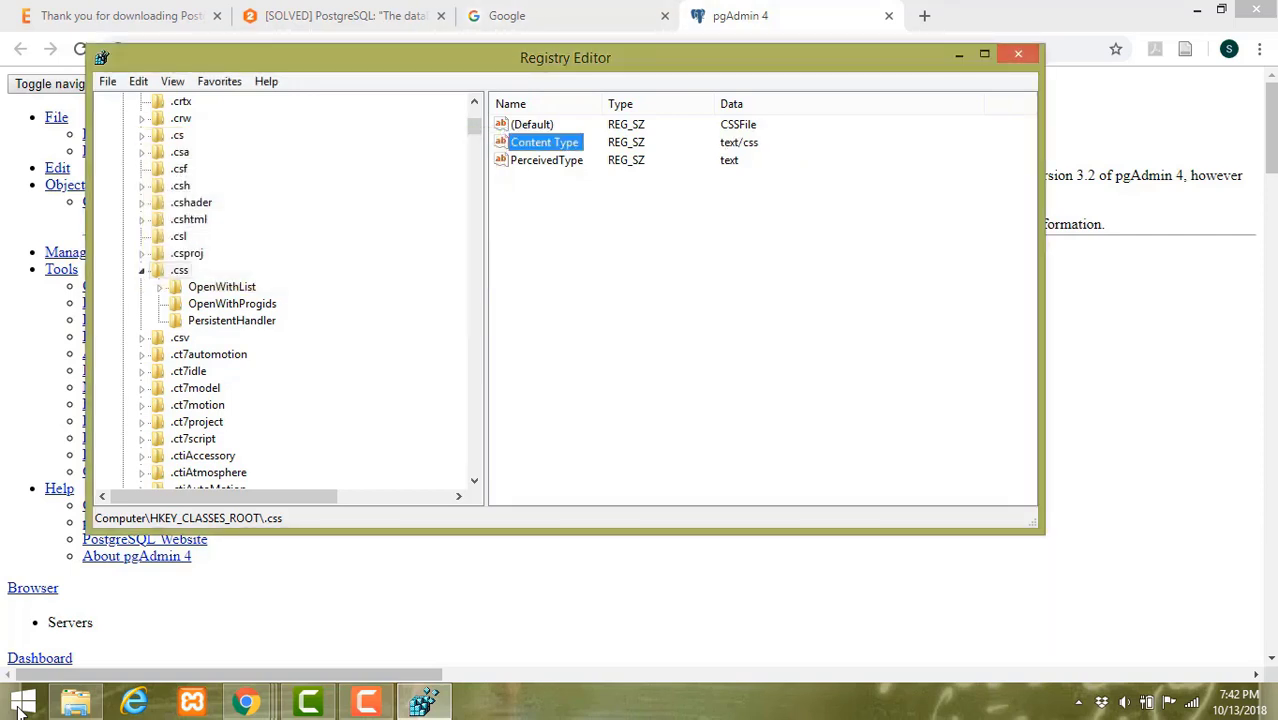
left_click(1018, 53)
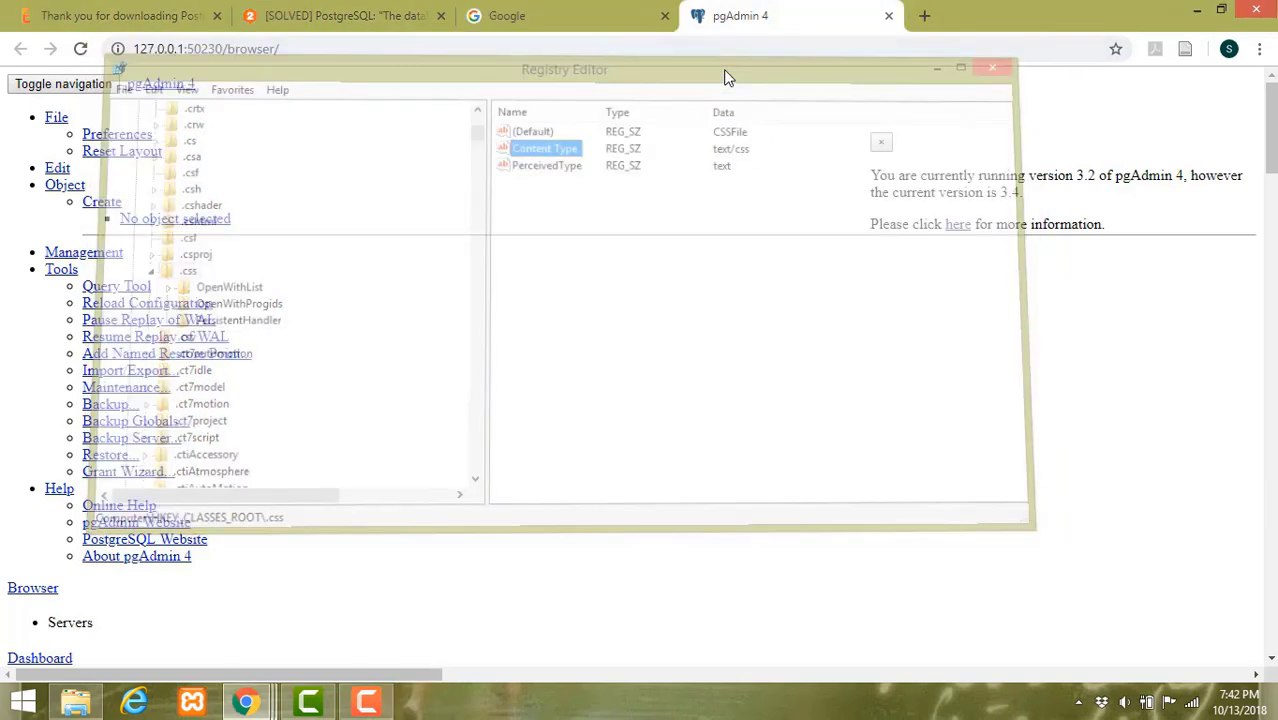
- Close the unstyled pgAdmin 4 tab and launch pgAdmin 4 from a 'pgad' search
left_click(887, 18)
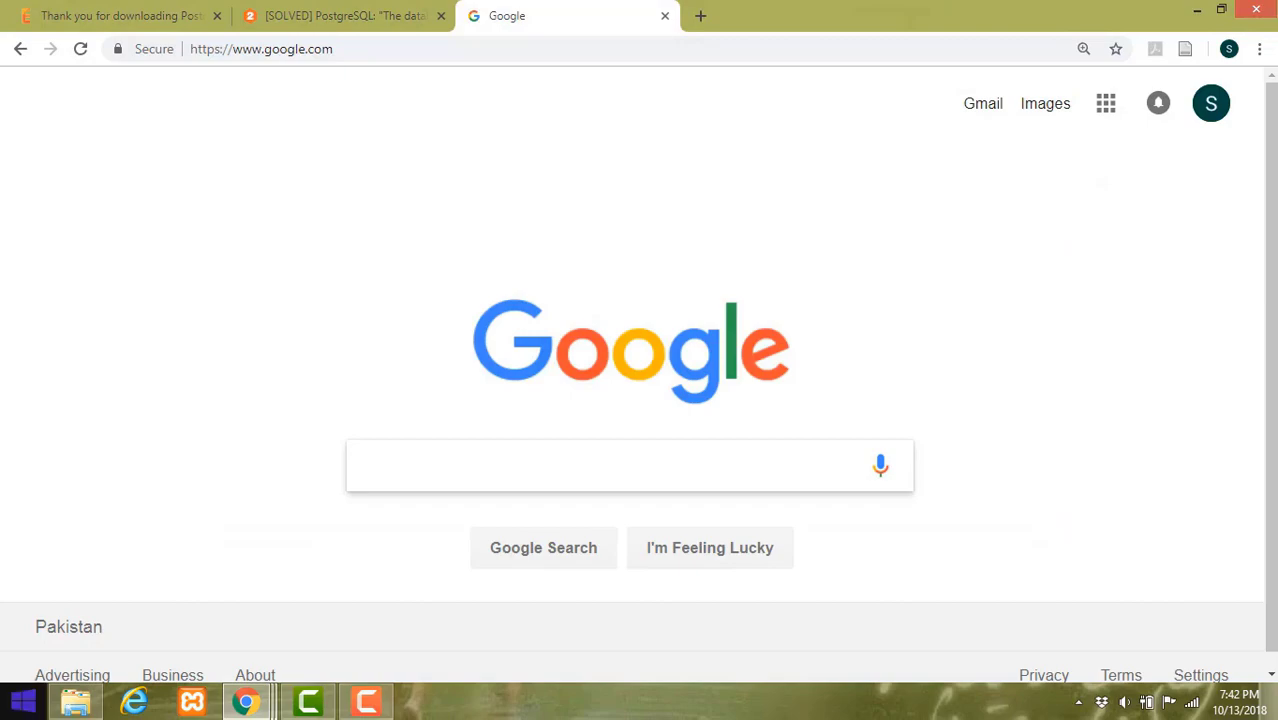
left_click(23, 700)
type("pgadmin 4")
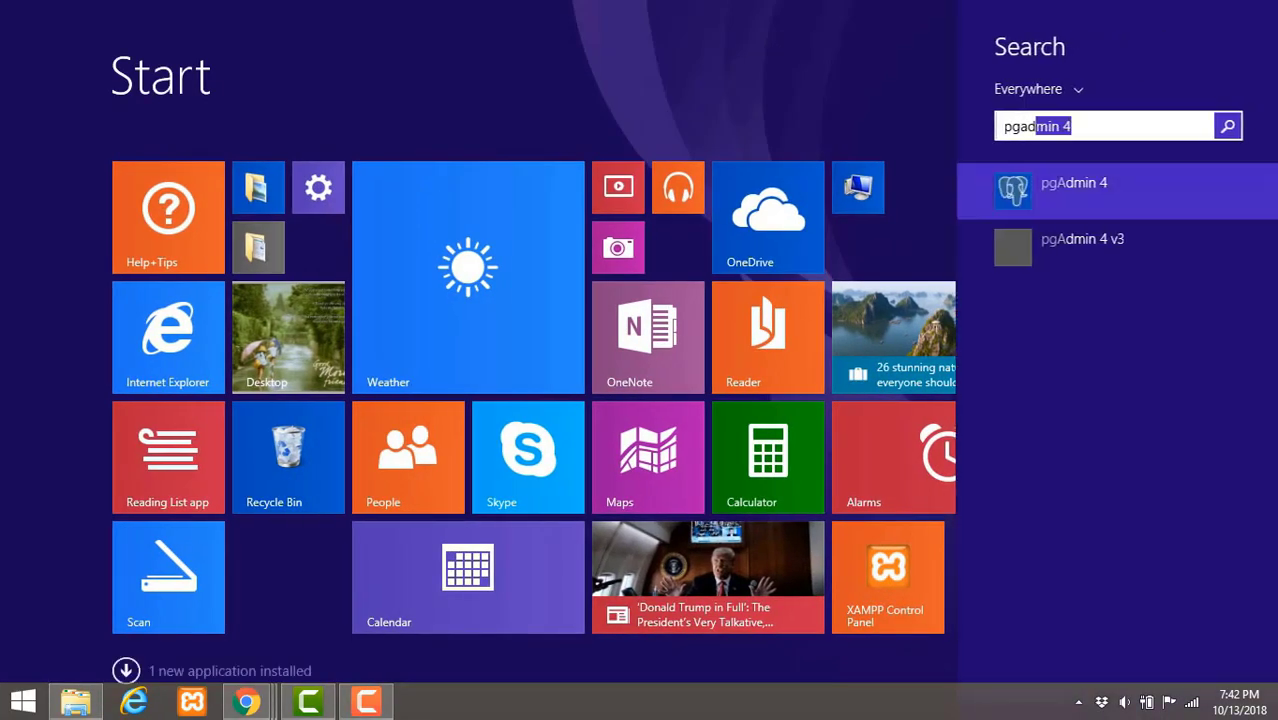
key("Return")
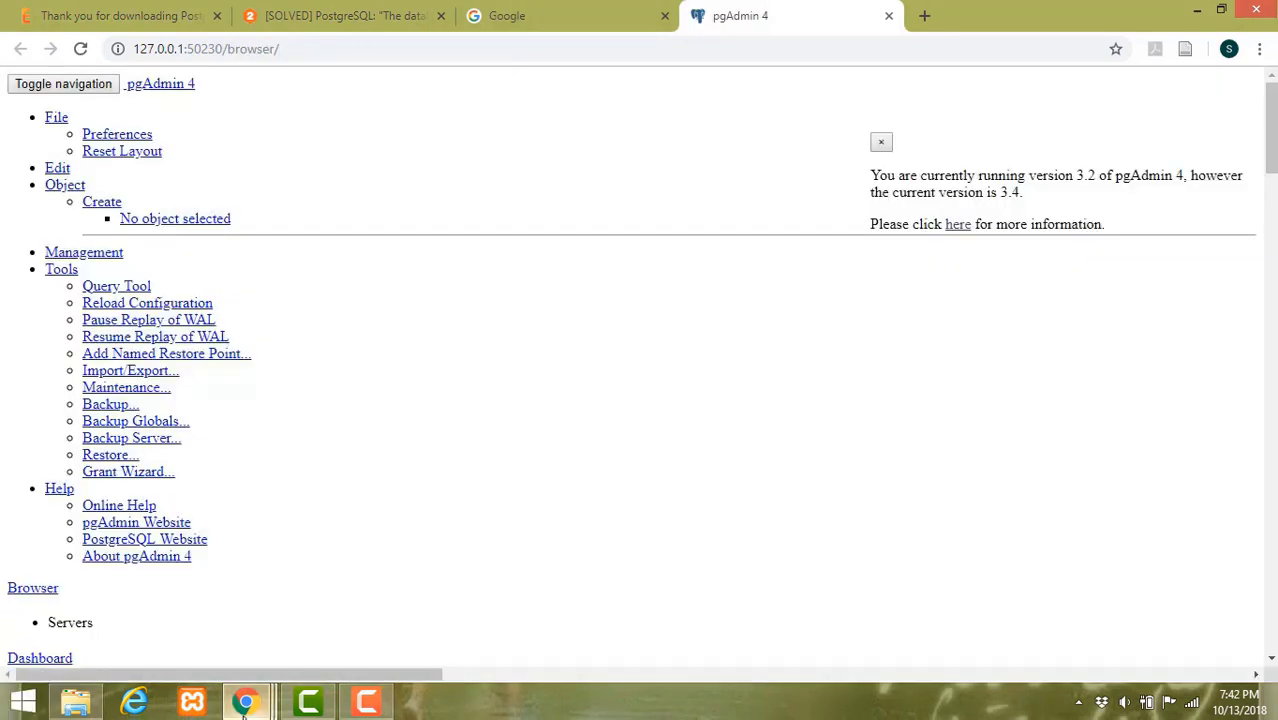
- Launch pgAdmin 4 again from a 'pgadmin' search on Start
mouse_move(242, 710)
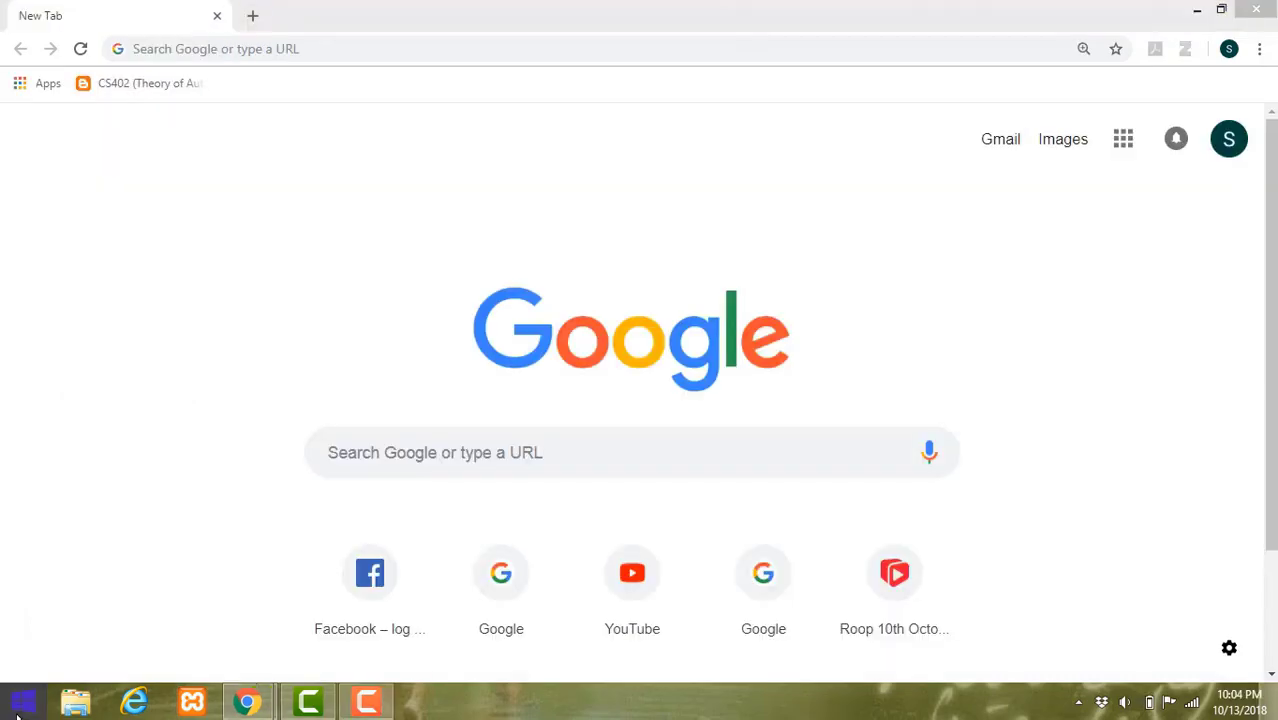
left_click(20, 708)
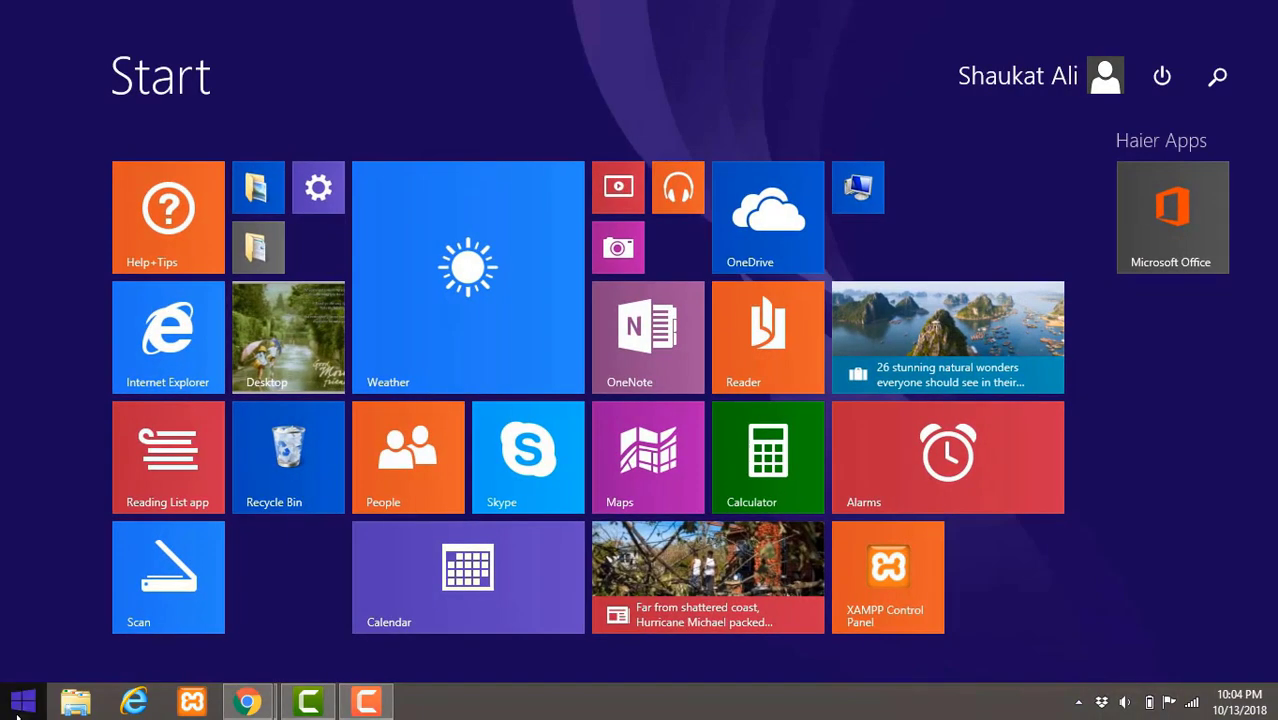
type("pgadm")
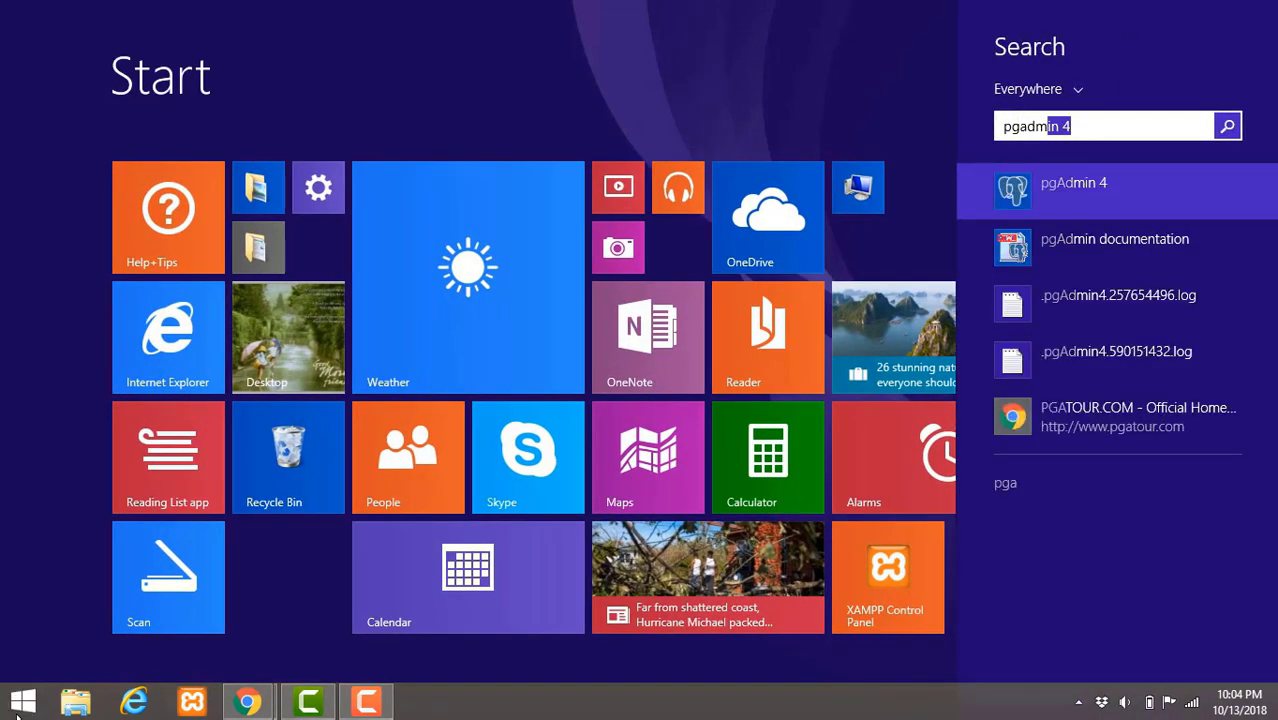
type("in")
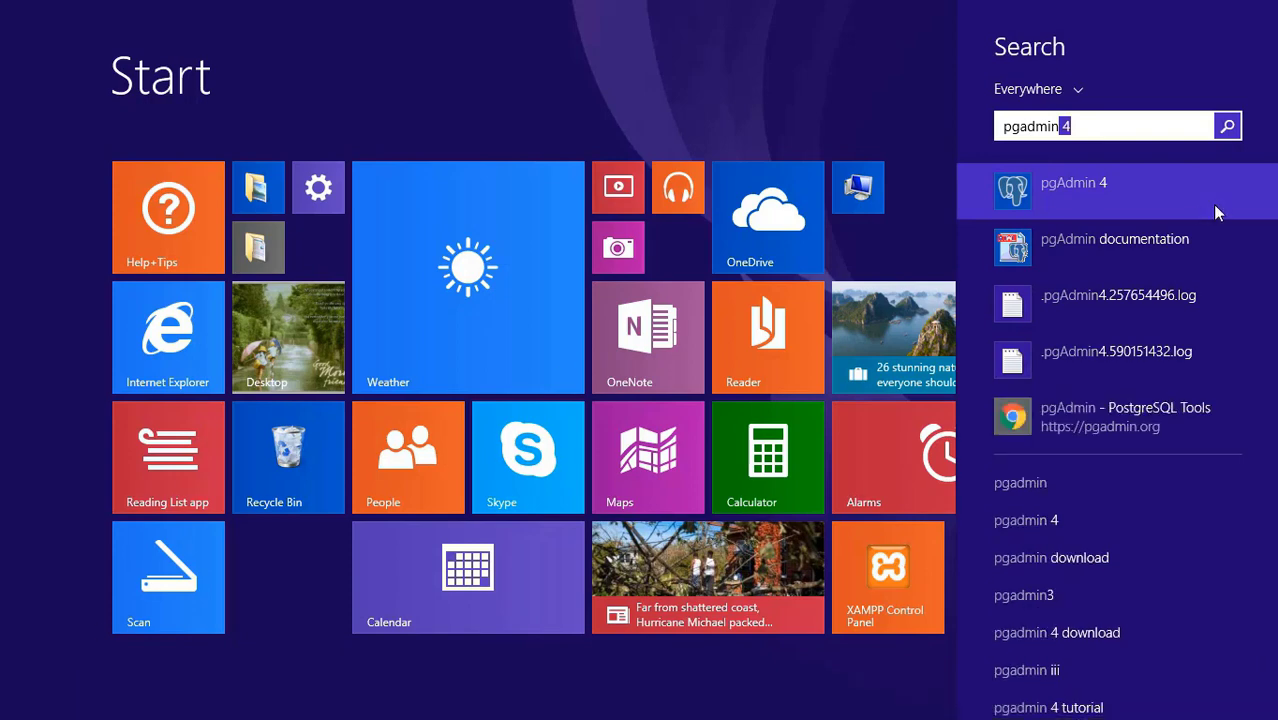
left_click(1098, 192)
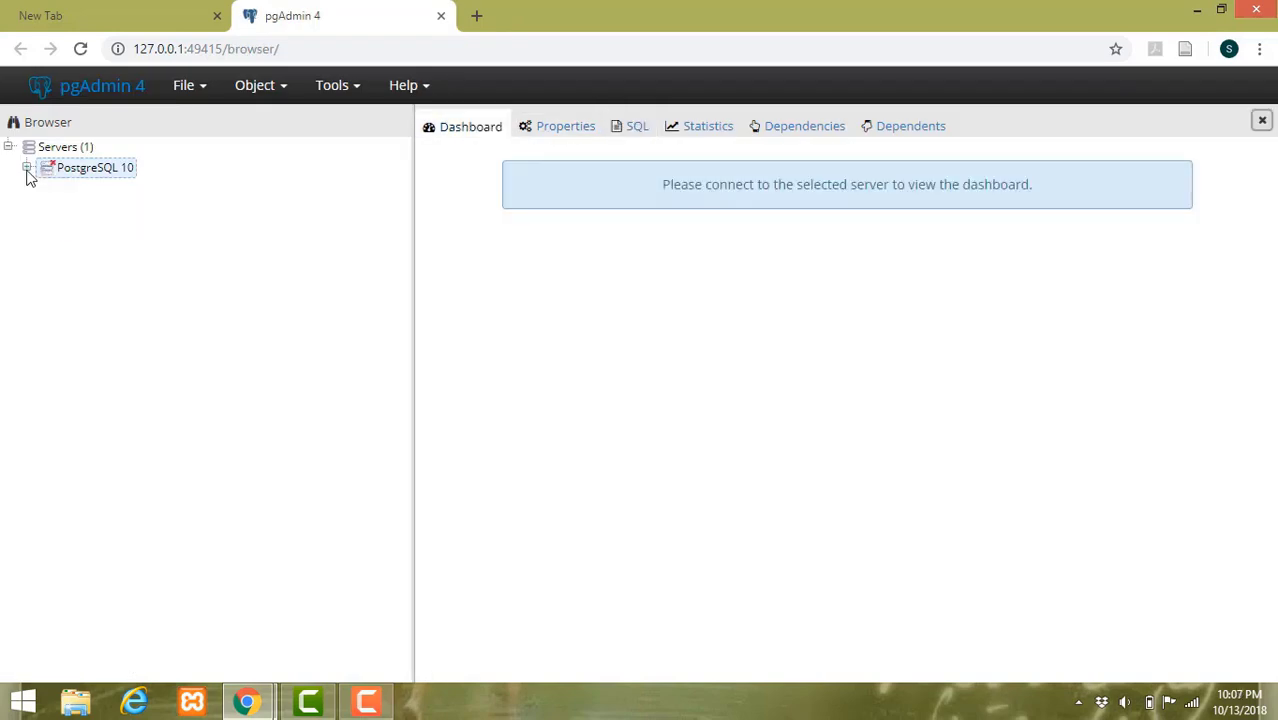
- Connect to the PostgreSQL 10 server with the postgres password and view its Properties
left_click(27, 172)
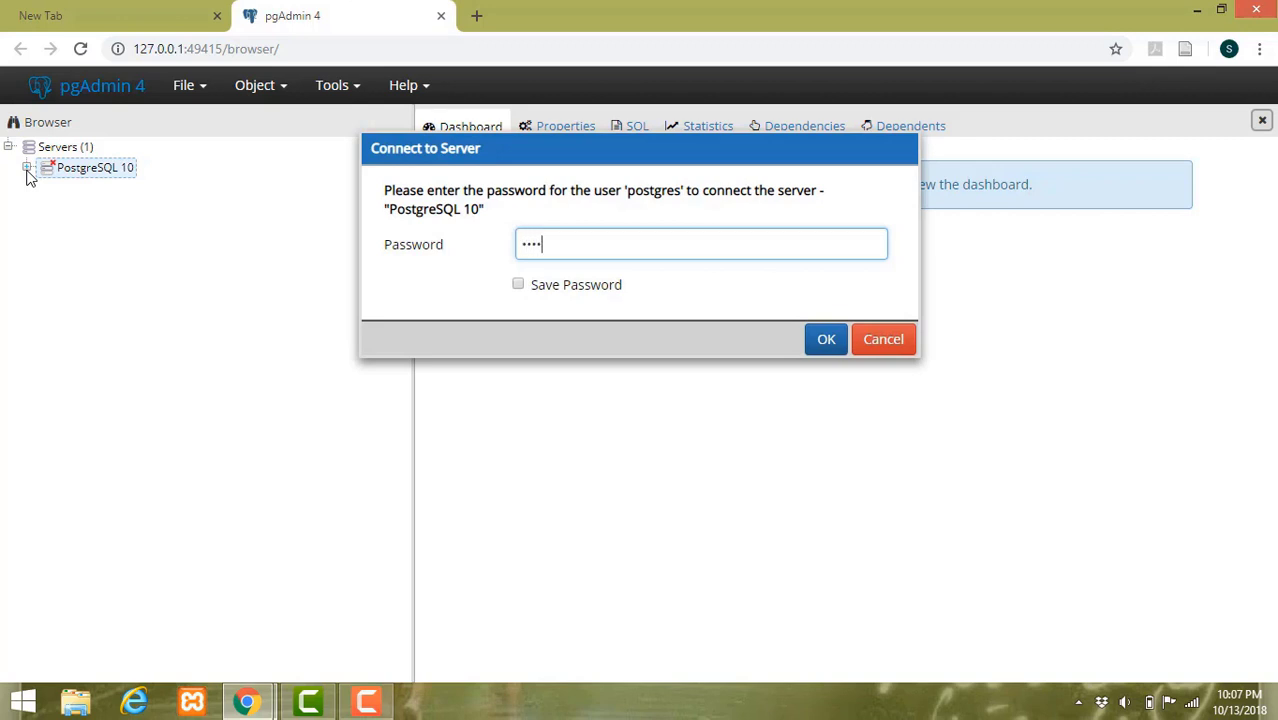
left_click(824, 340)
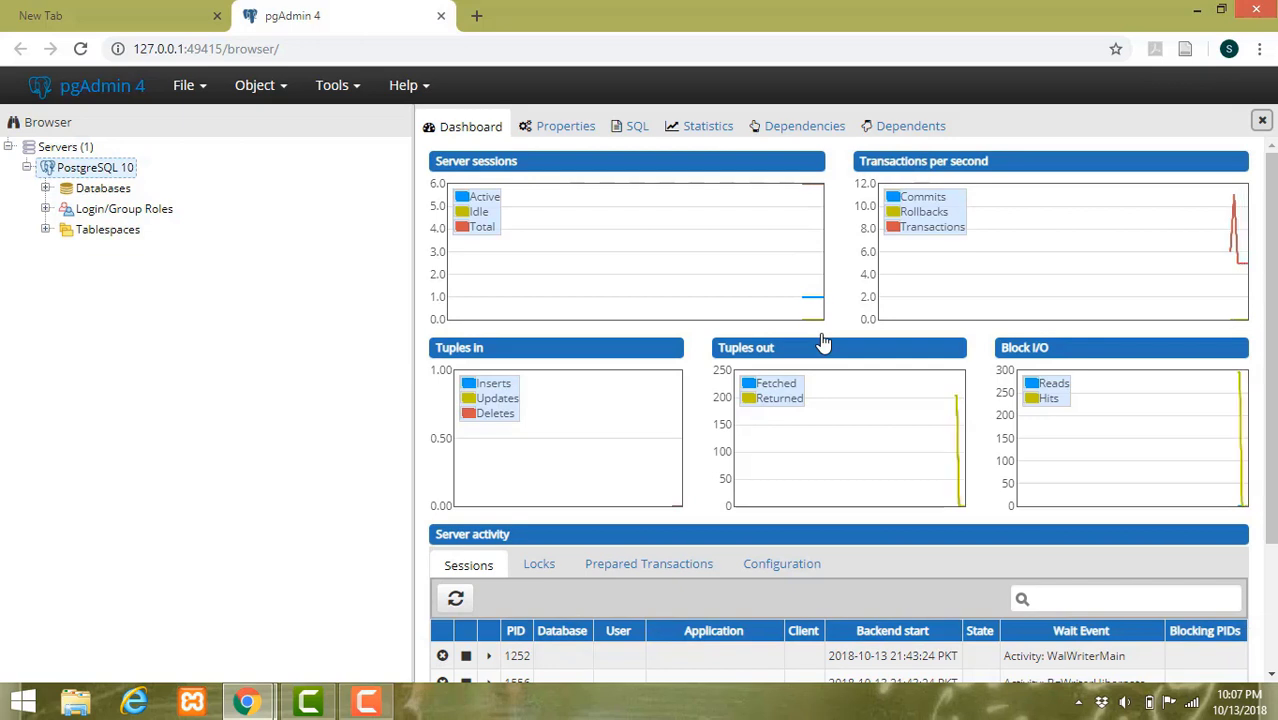
left_click(556, 130)
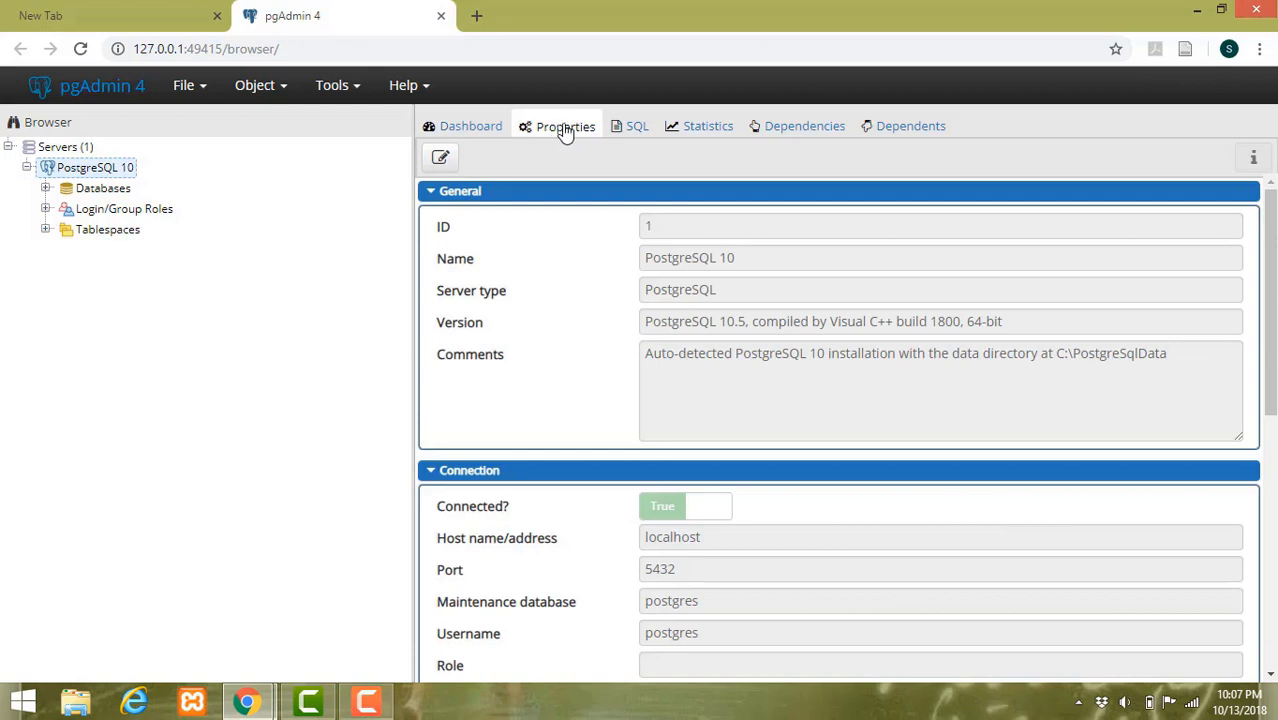
- Review the server's SQL, Statistics, Dependencies and Dependents tabs, then return to the Dashboard charts
left_click(637, 127)
left_click(692, 127)
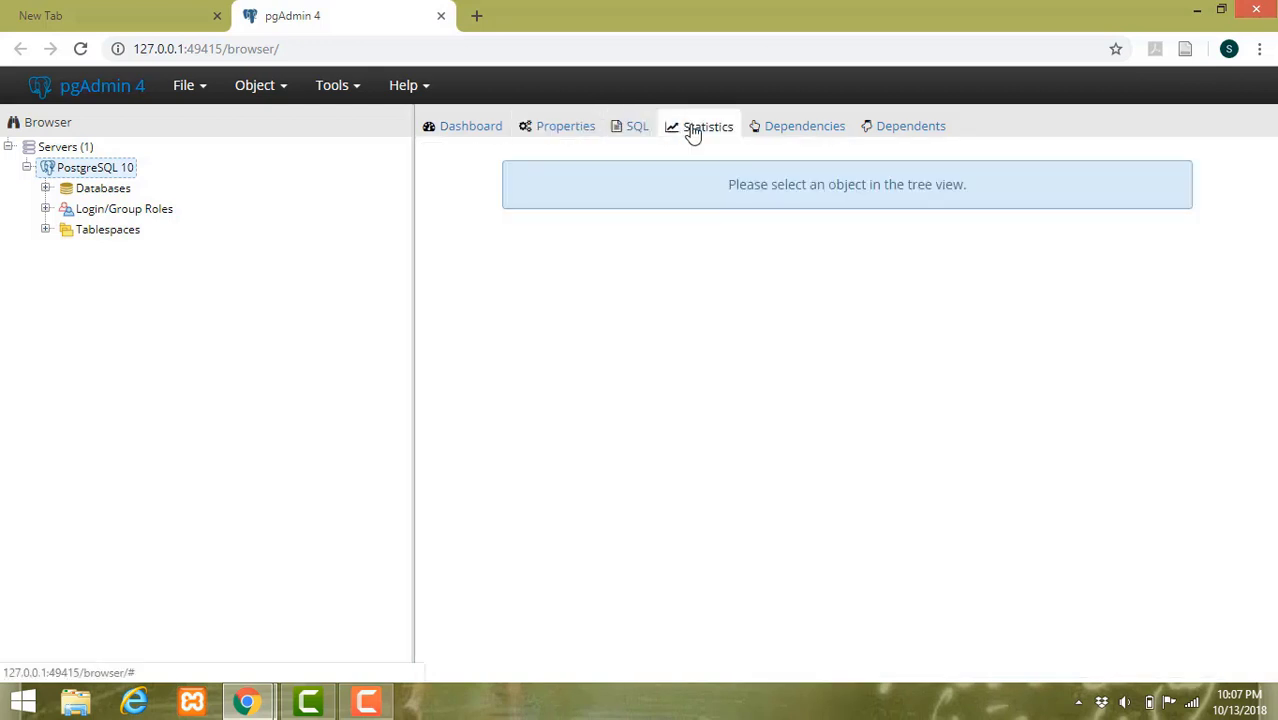
left_click(797, 134)
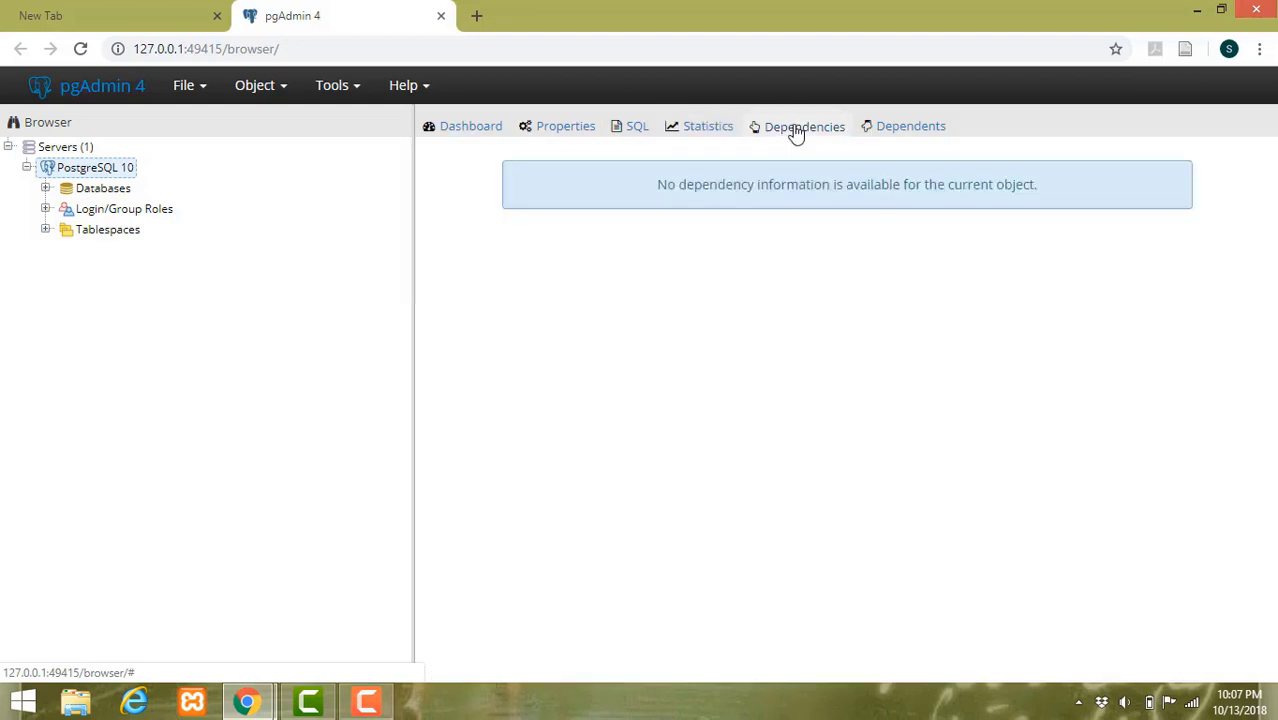
left_click(905, 130)
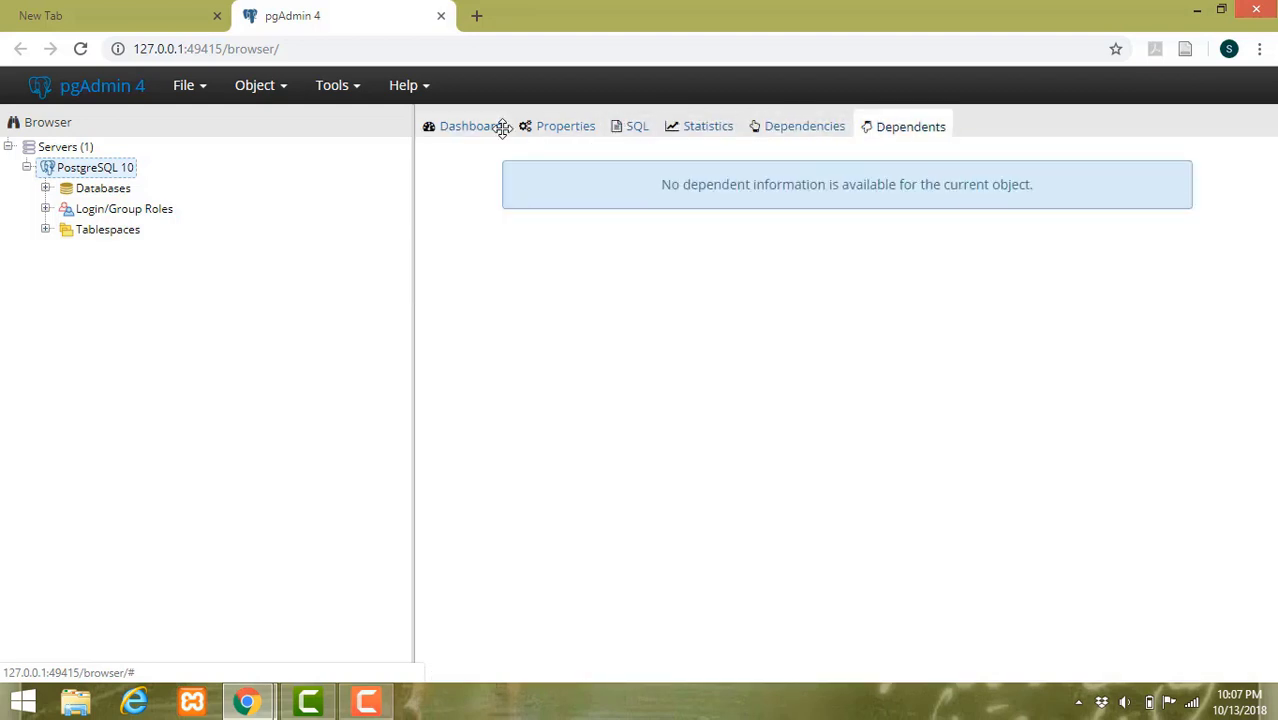
left_click(497, 126)
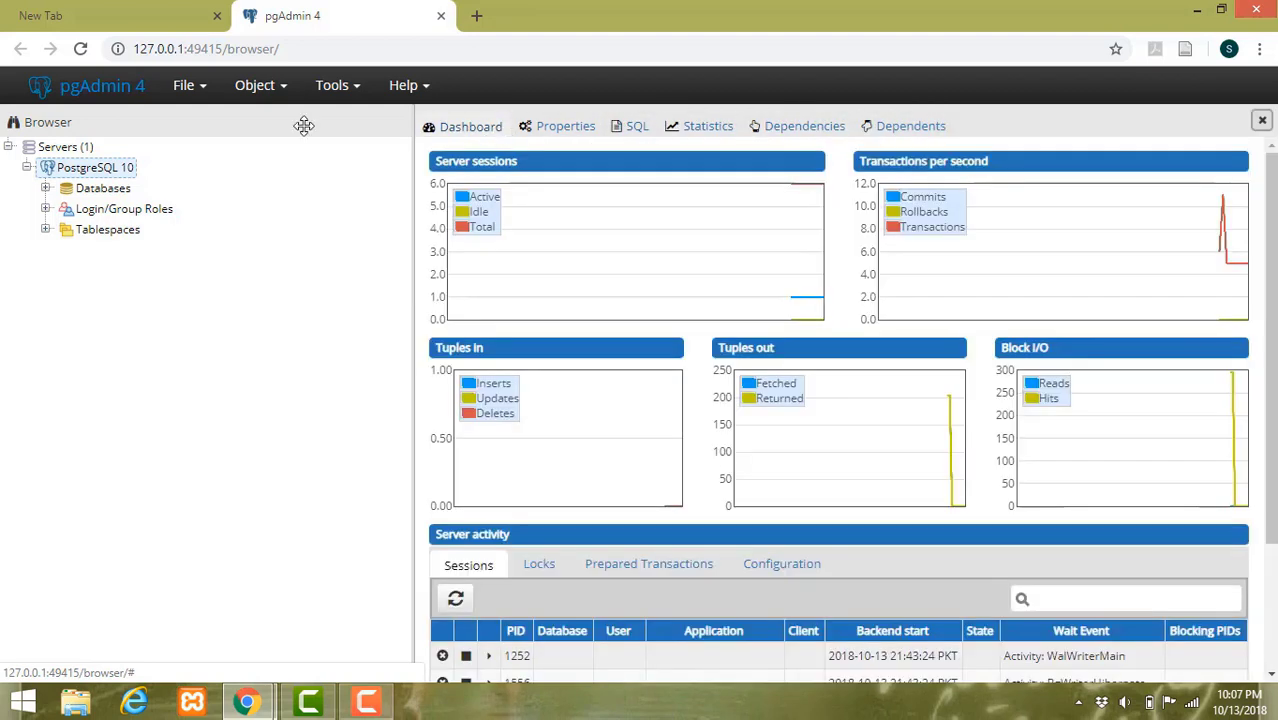
right_click(28, 168)
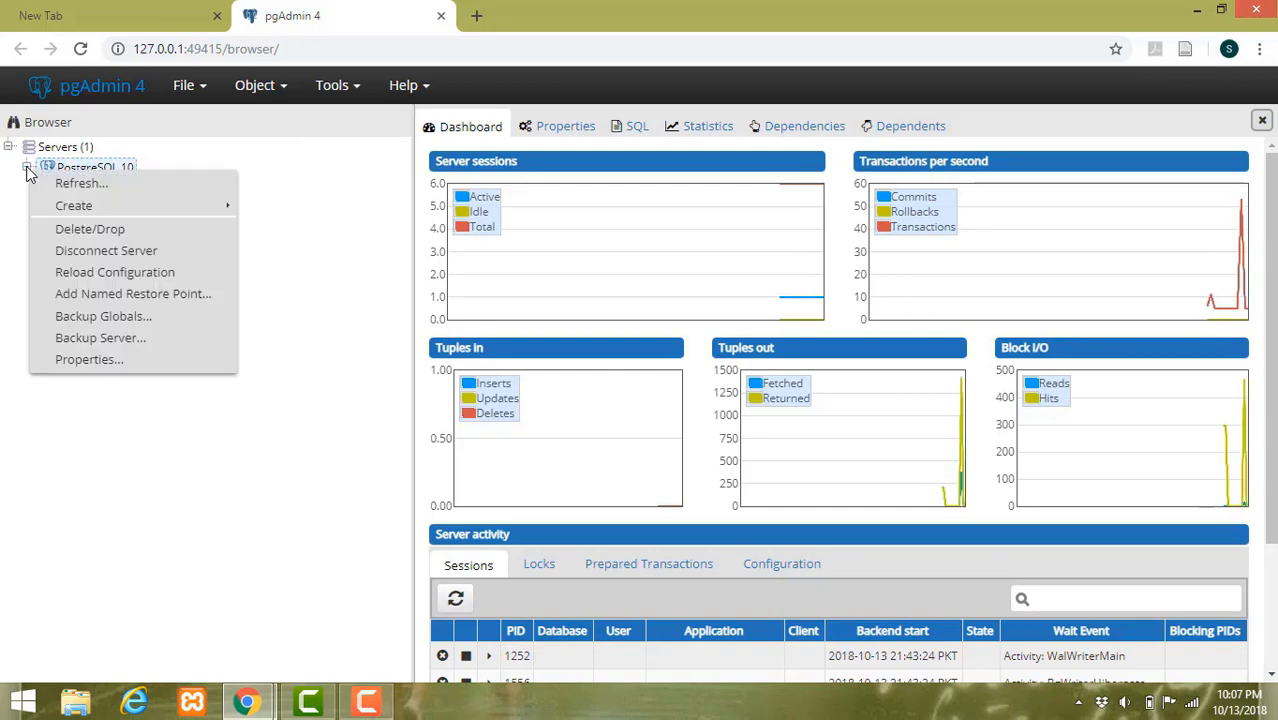
left_click(105, 256)
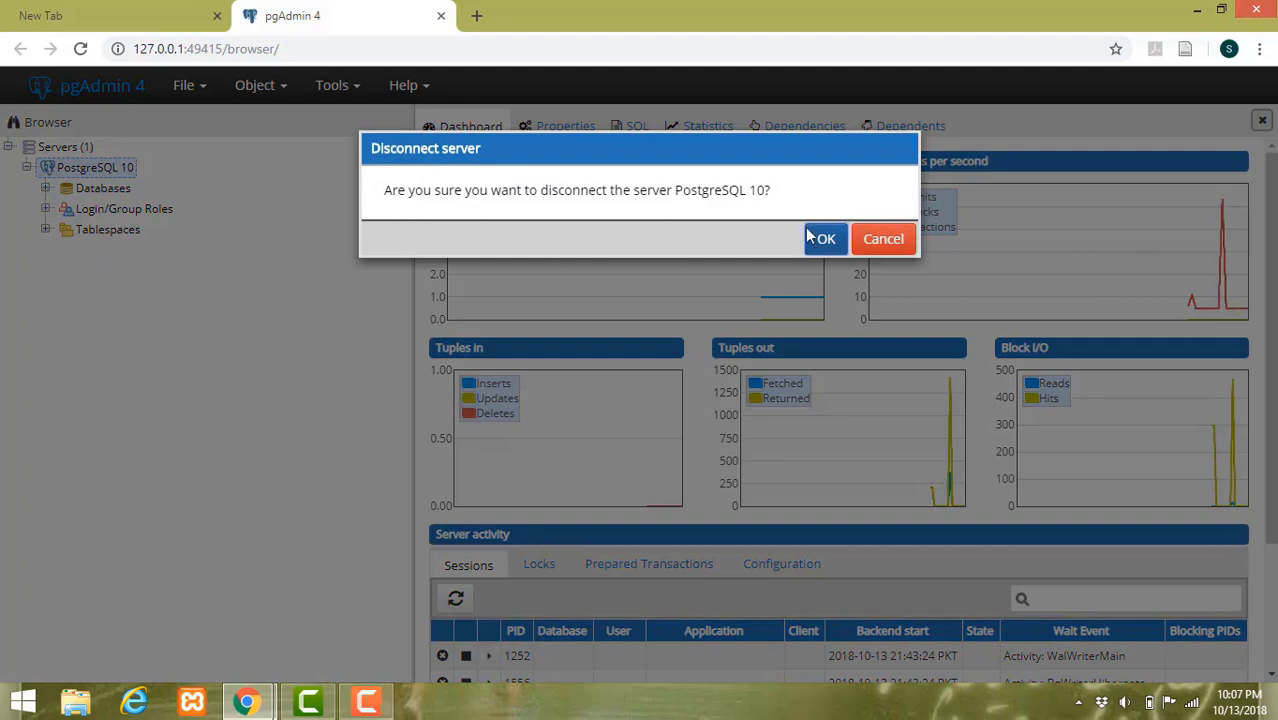
left_click(826, 240)
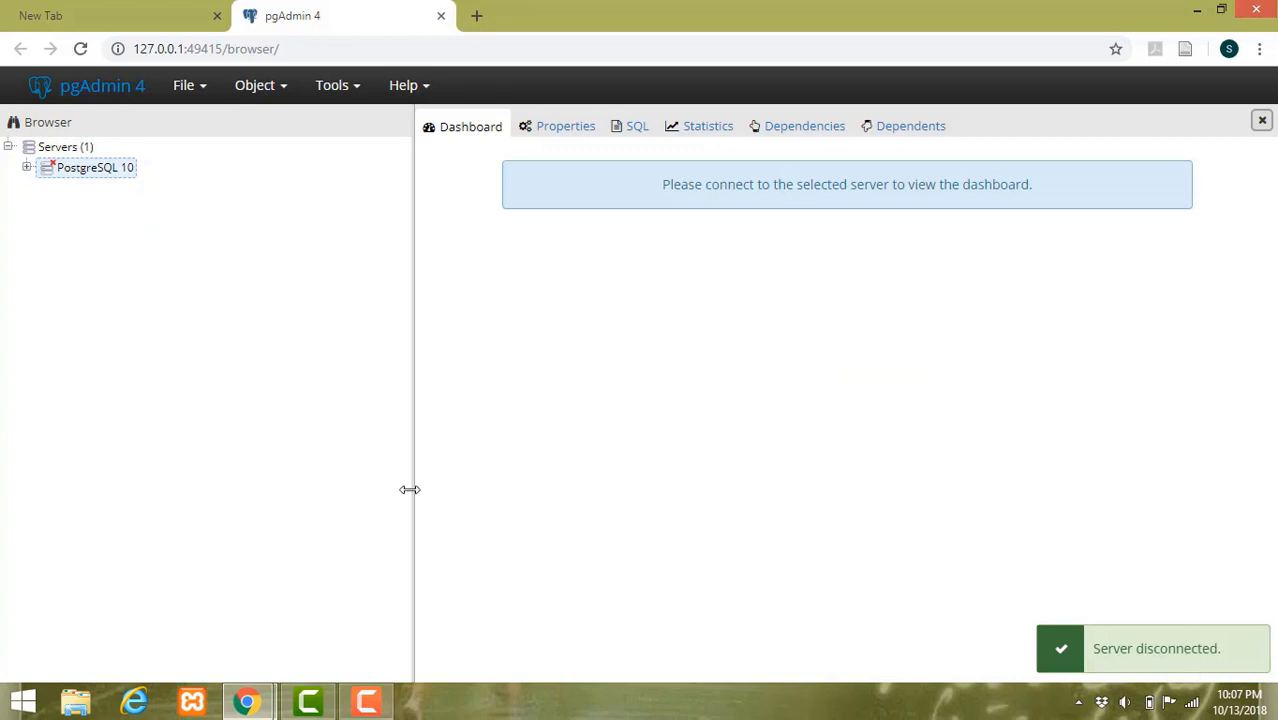
left_click(26, 167)
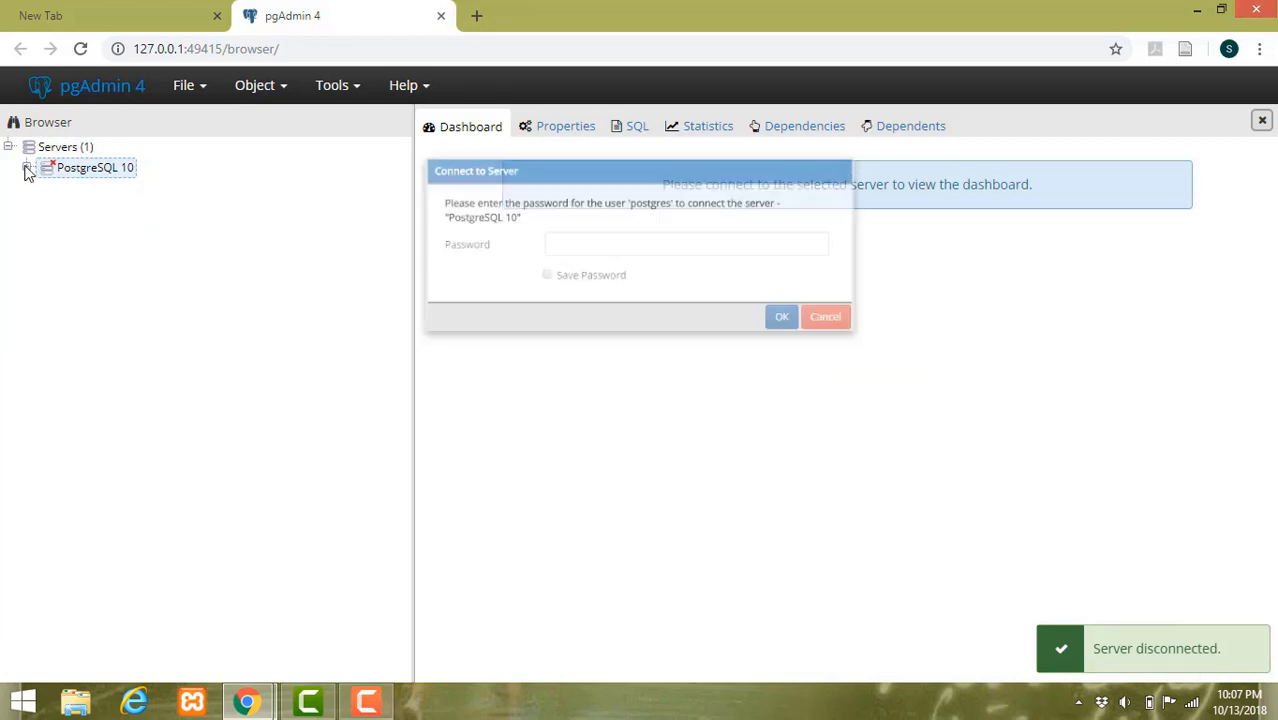
type("po")
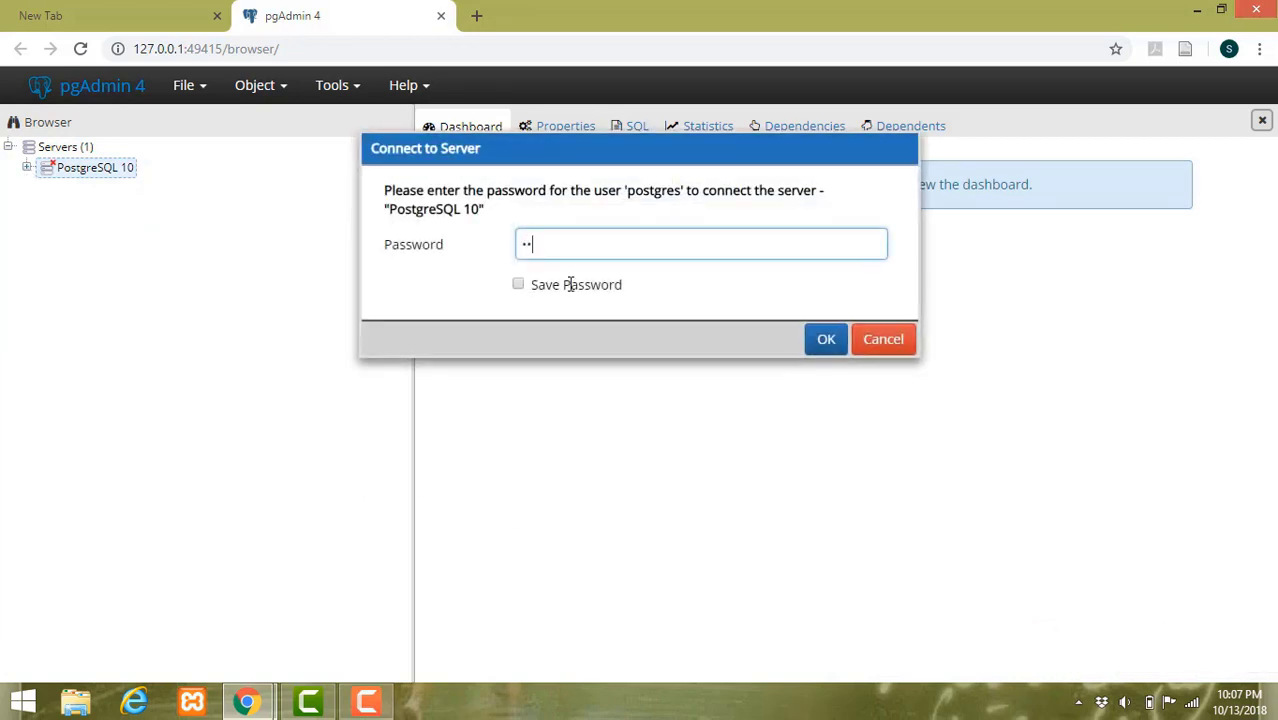
left_click(826, 340)
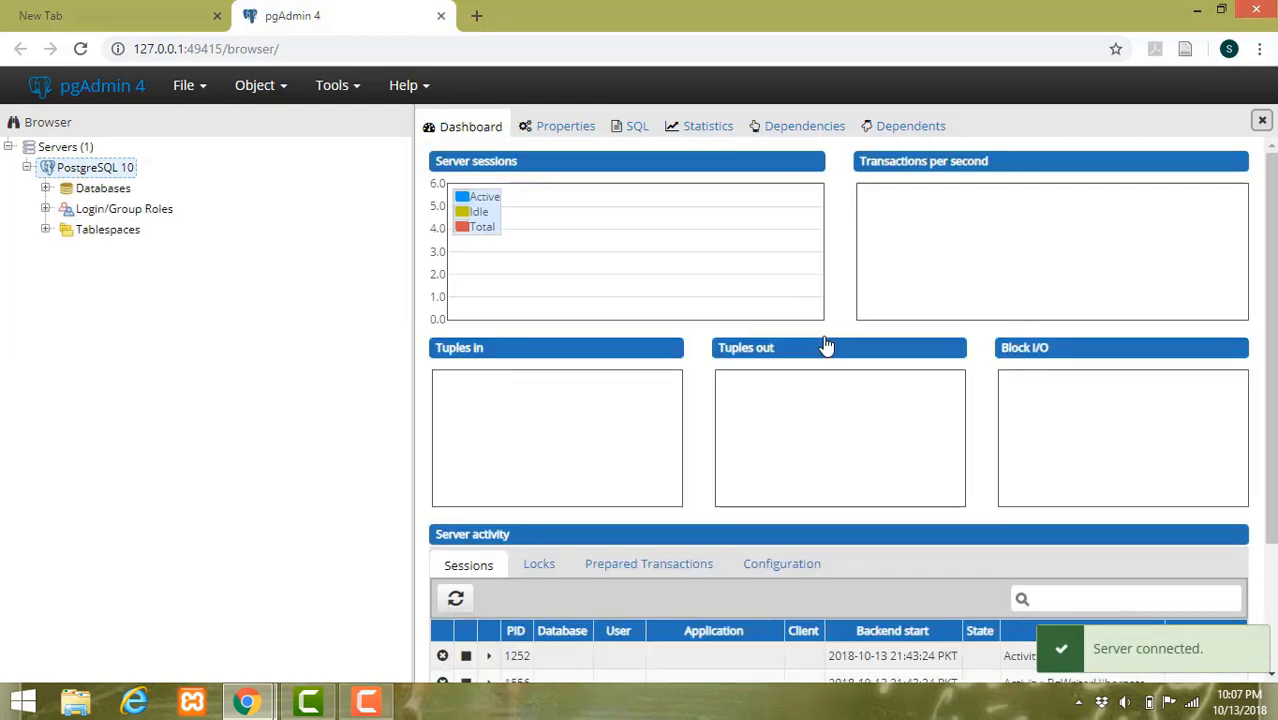
left_click(388, 710)
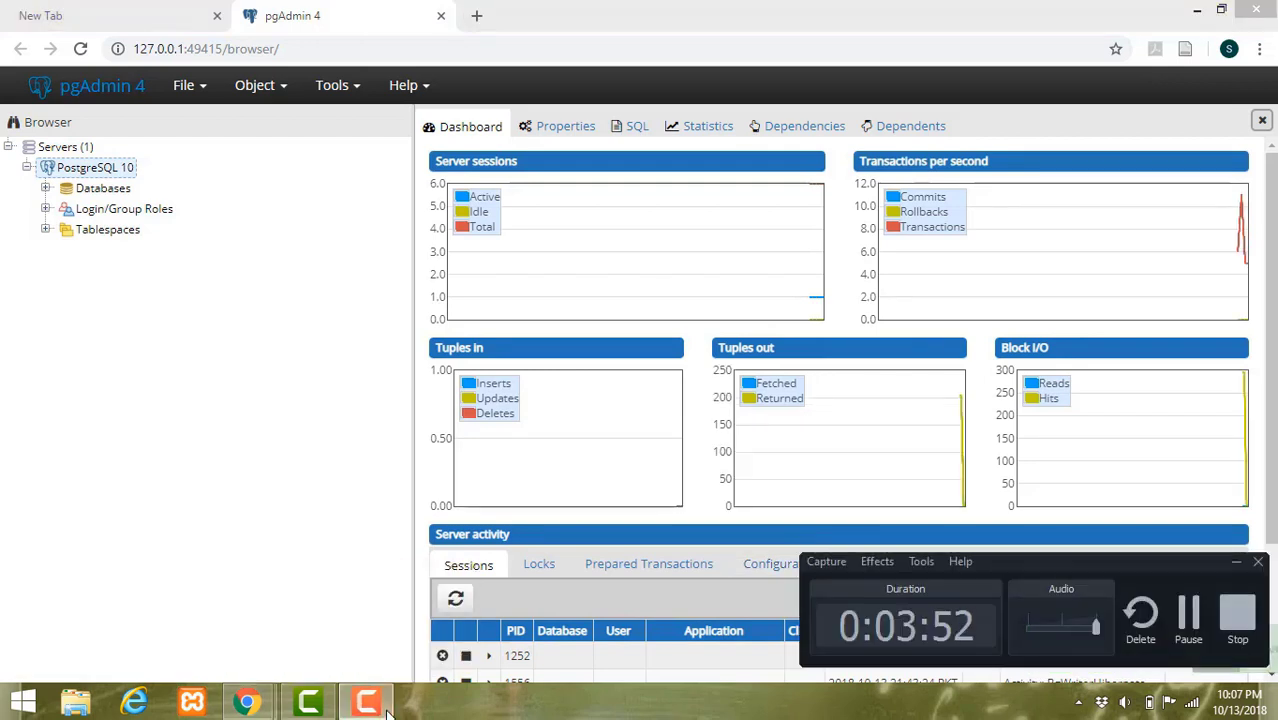